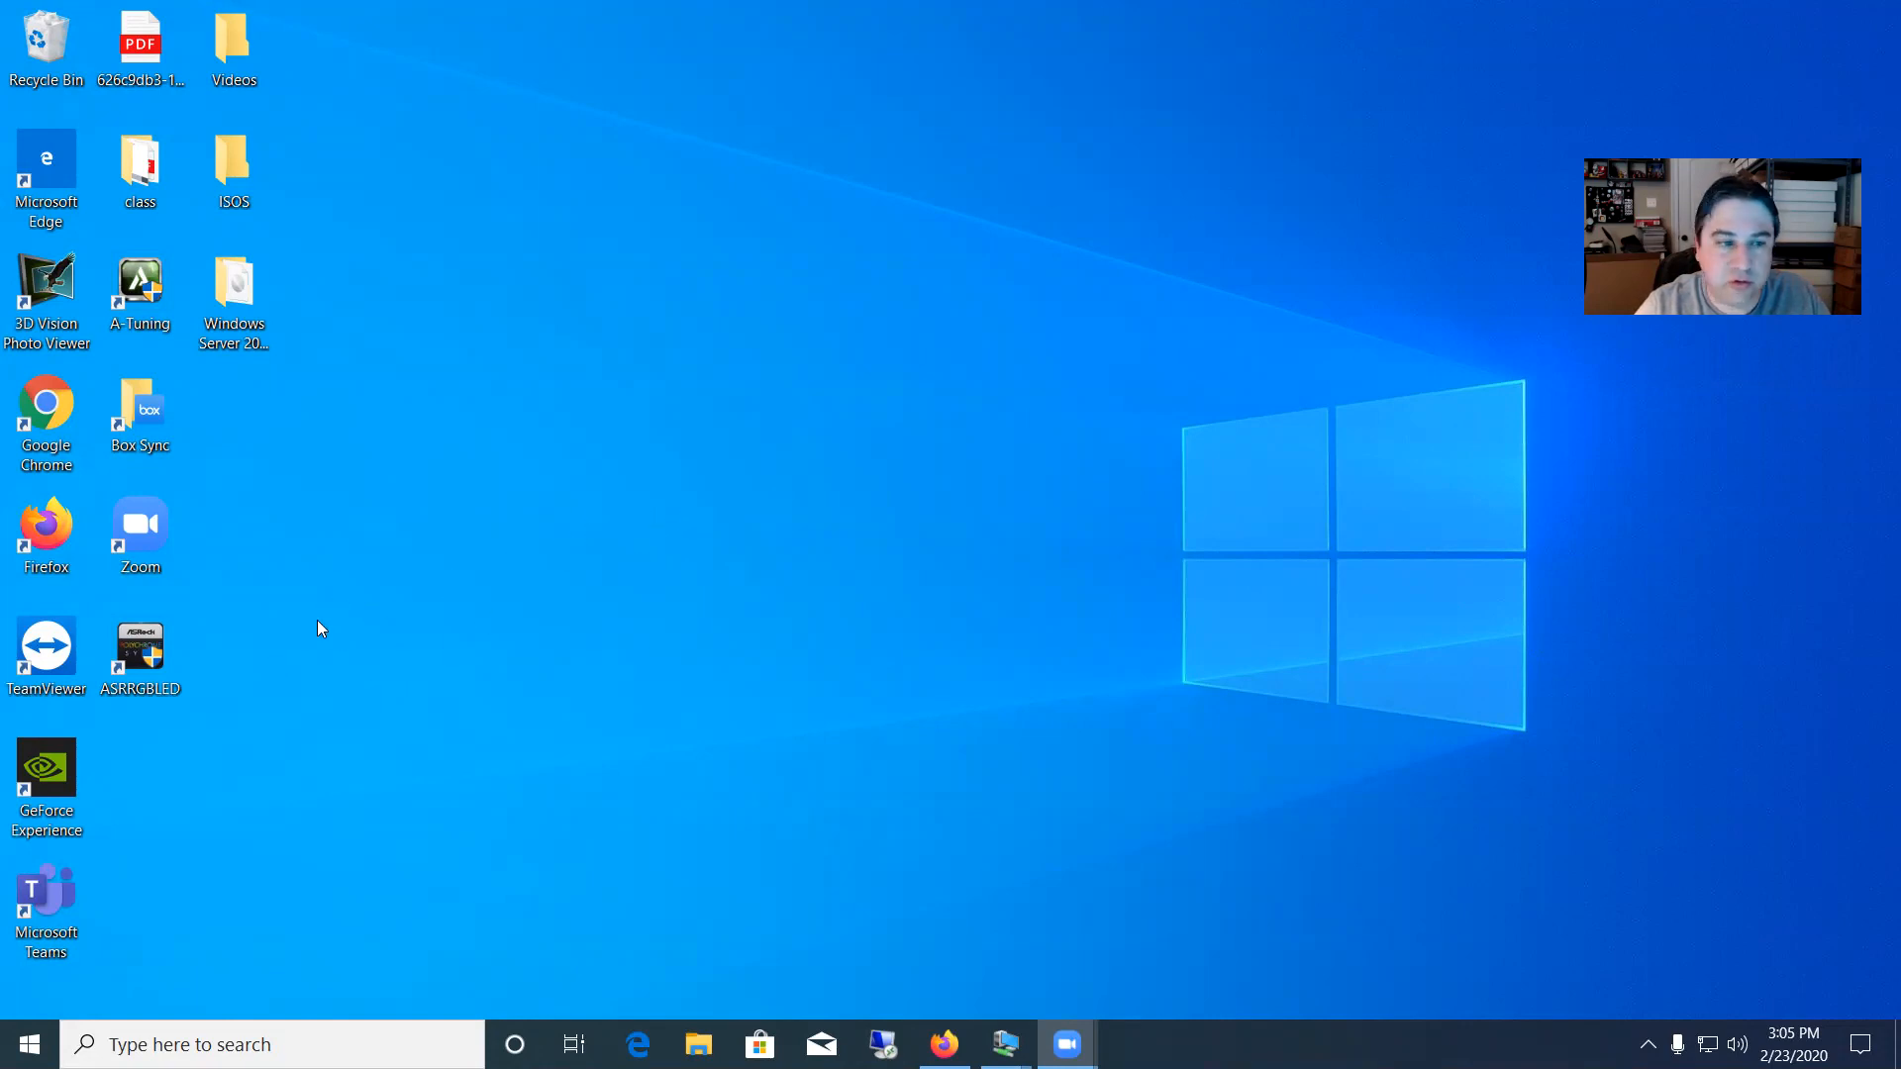
# Open Hyper-V Manager and connect to the SRV-2012-A virtual machine
pyautogui.click(30, 1044)
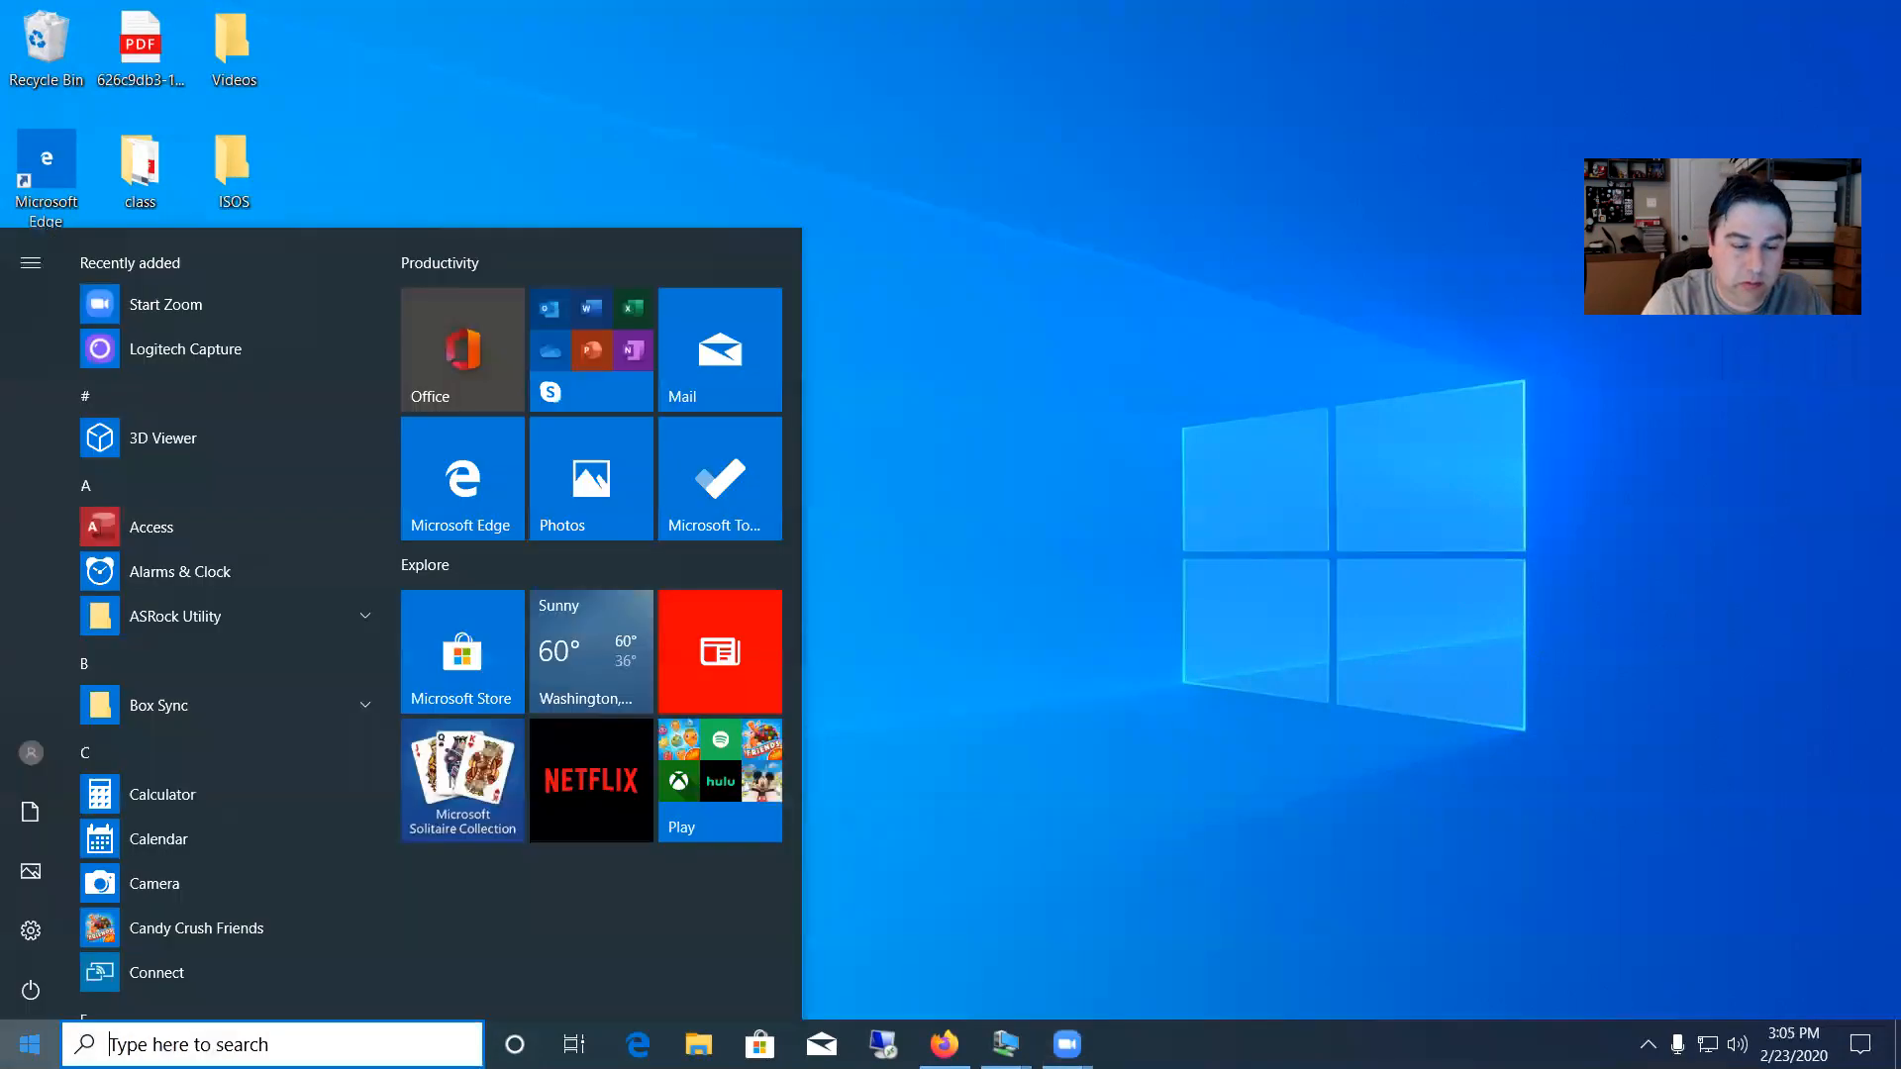
pyautogui.write('hyper')
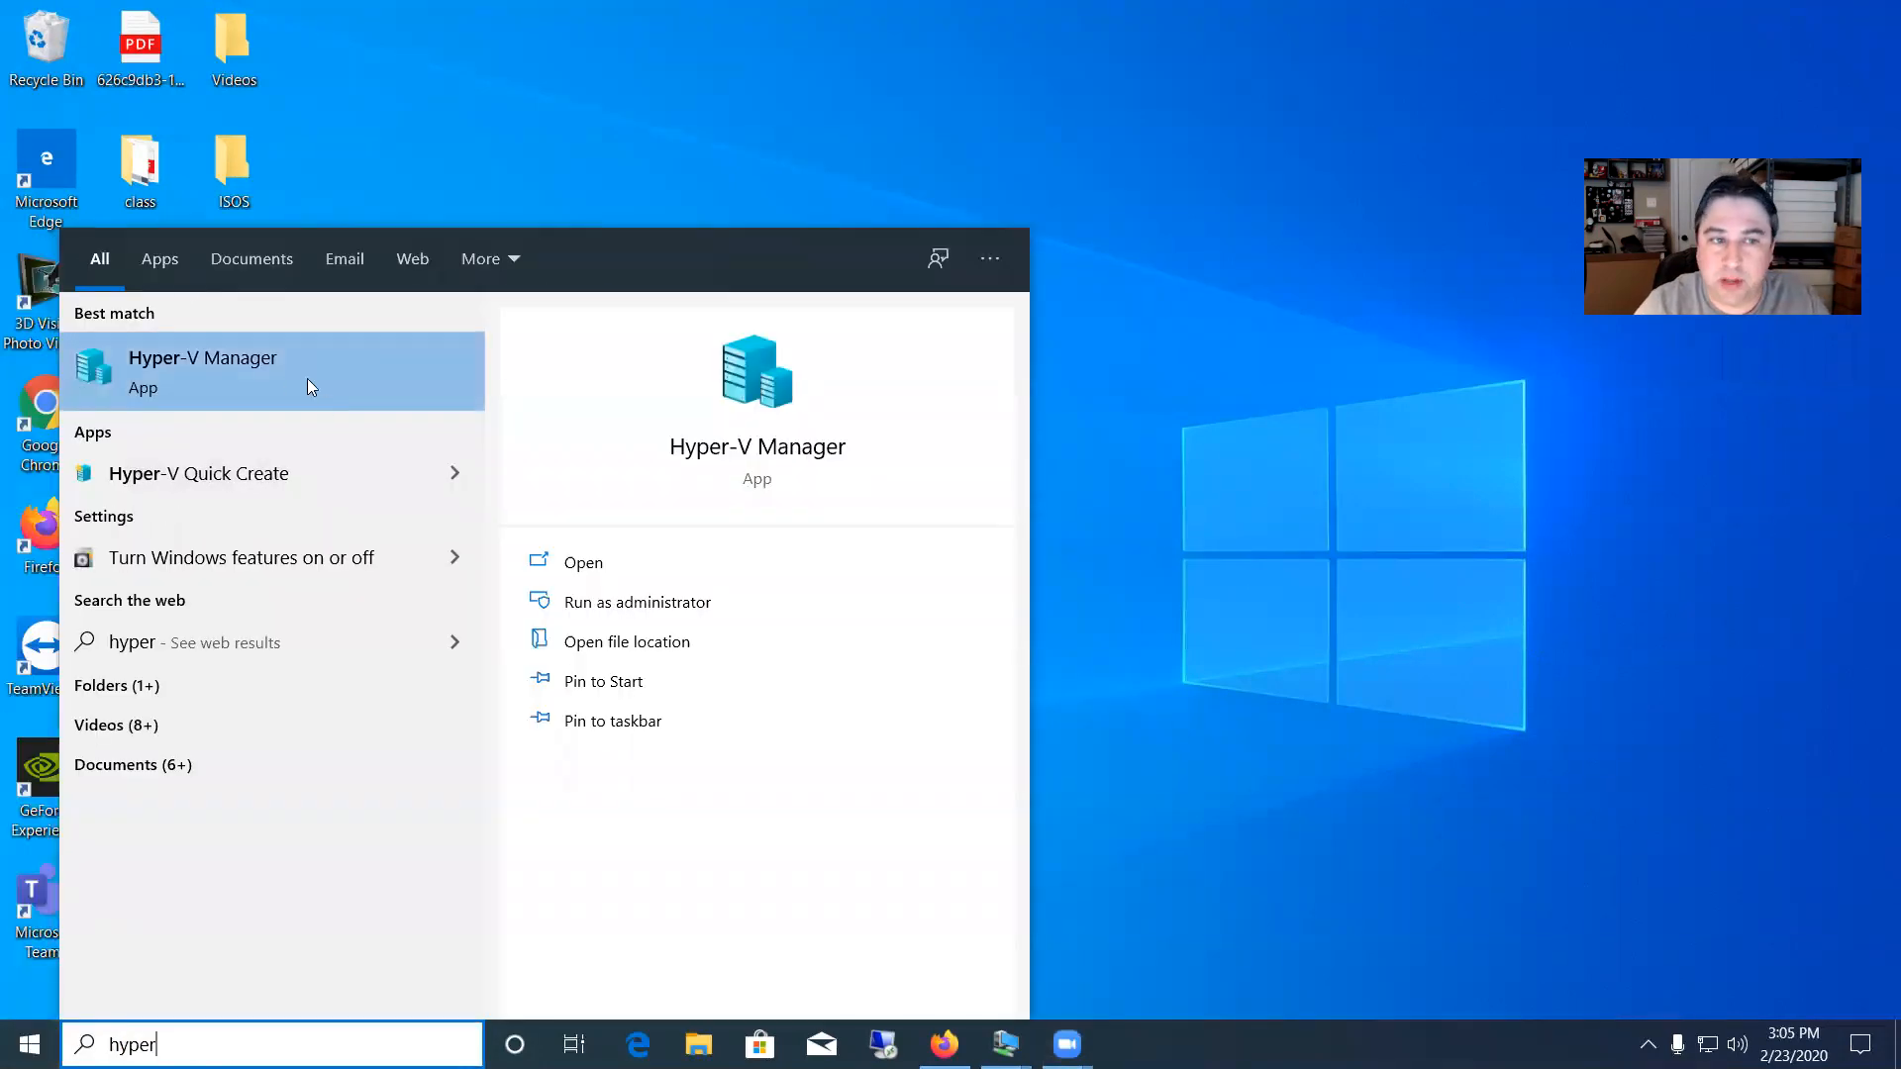
pyautogui.click(290, 372)
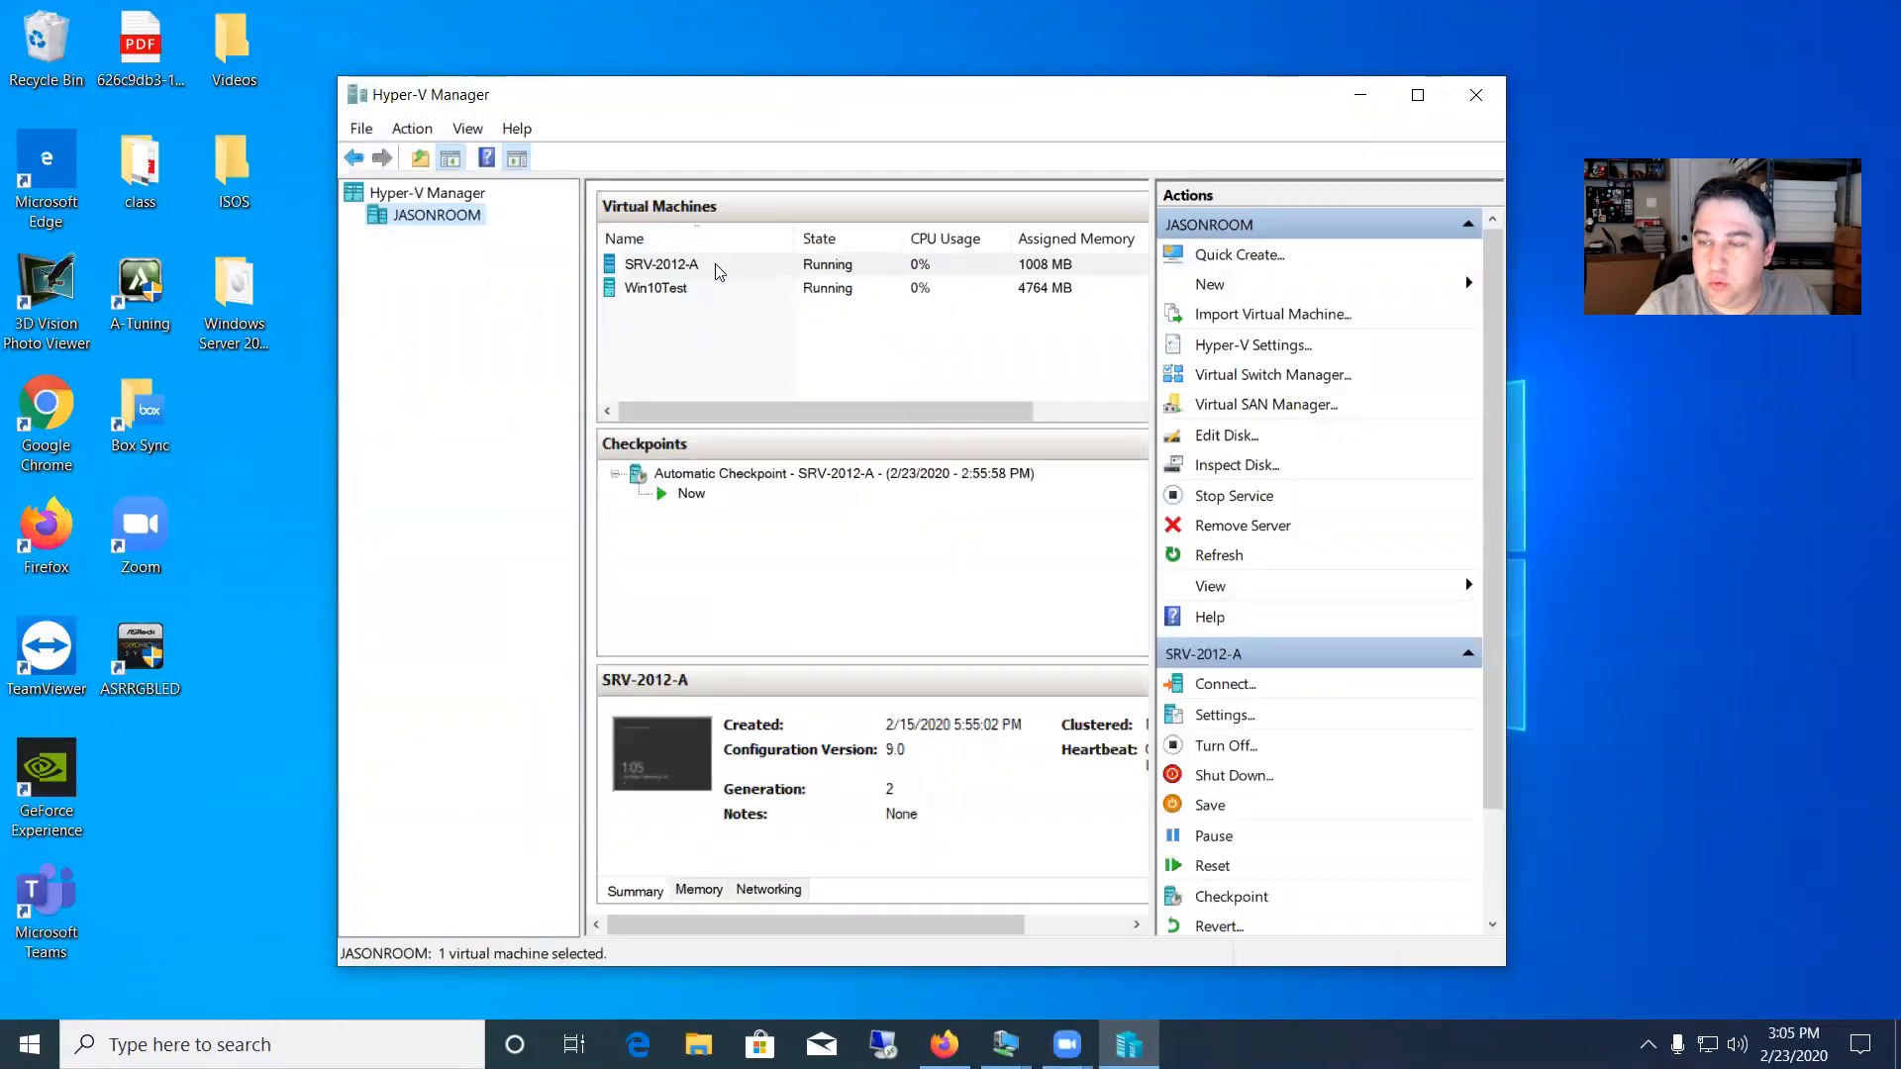
pyautogui.rightClick(719, 273)
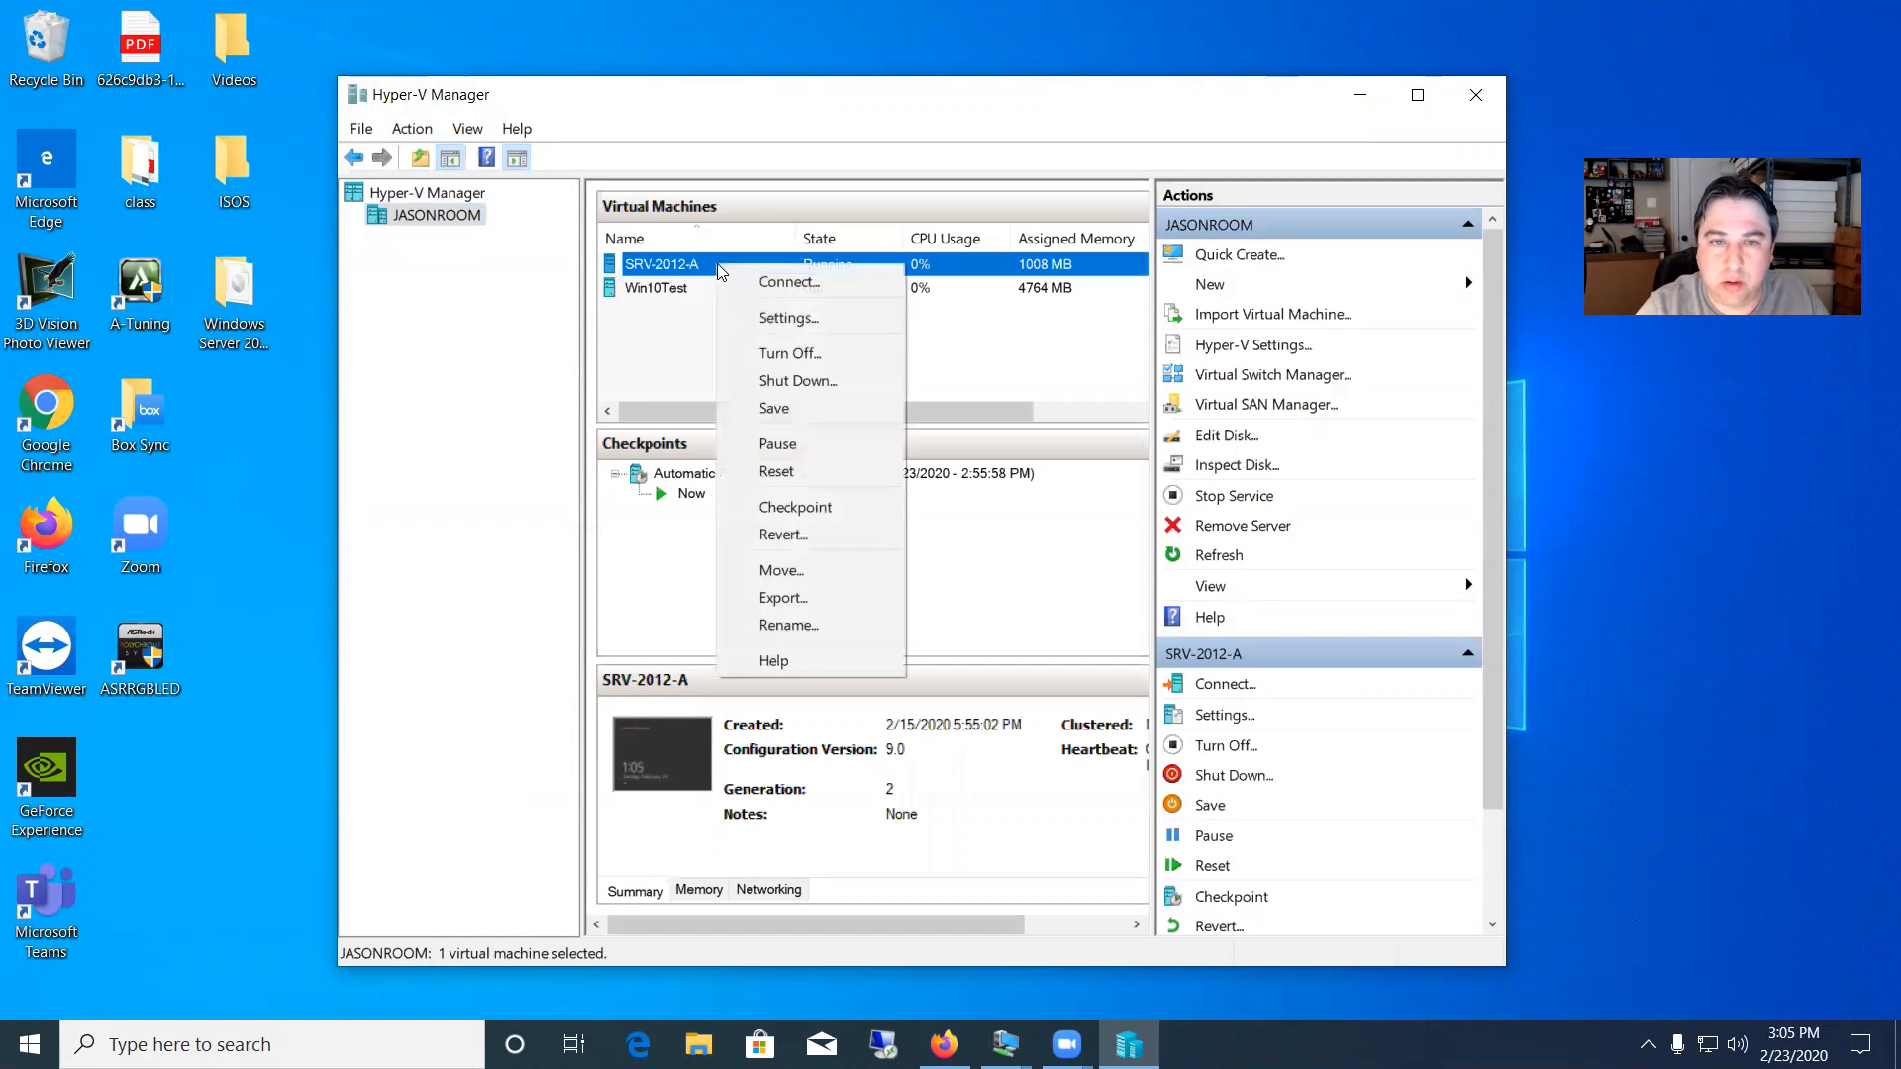
pyautogui.click(756, 279)
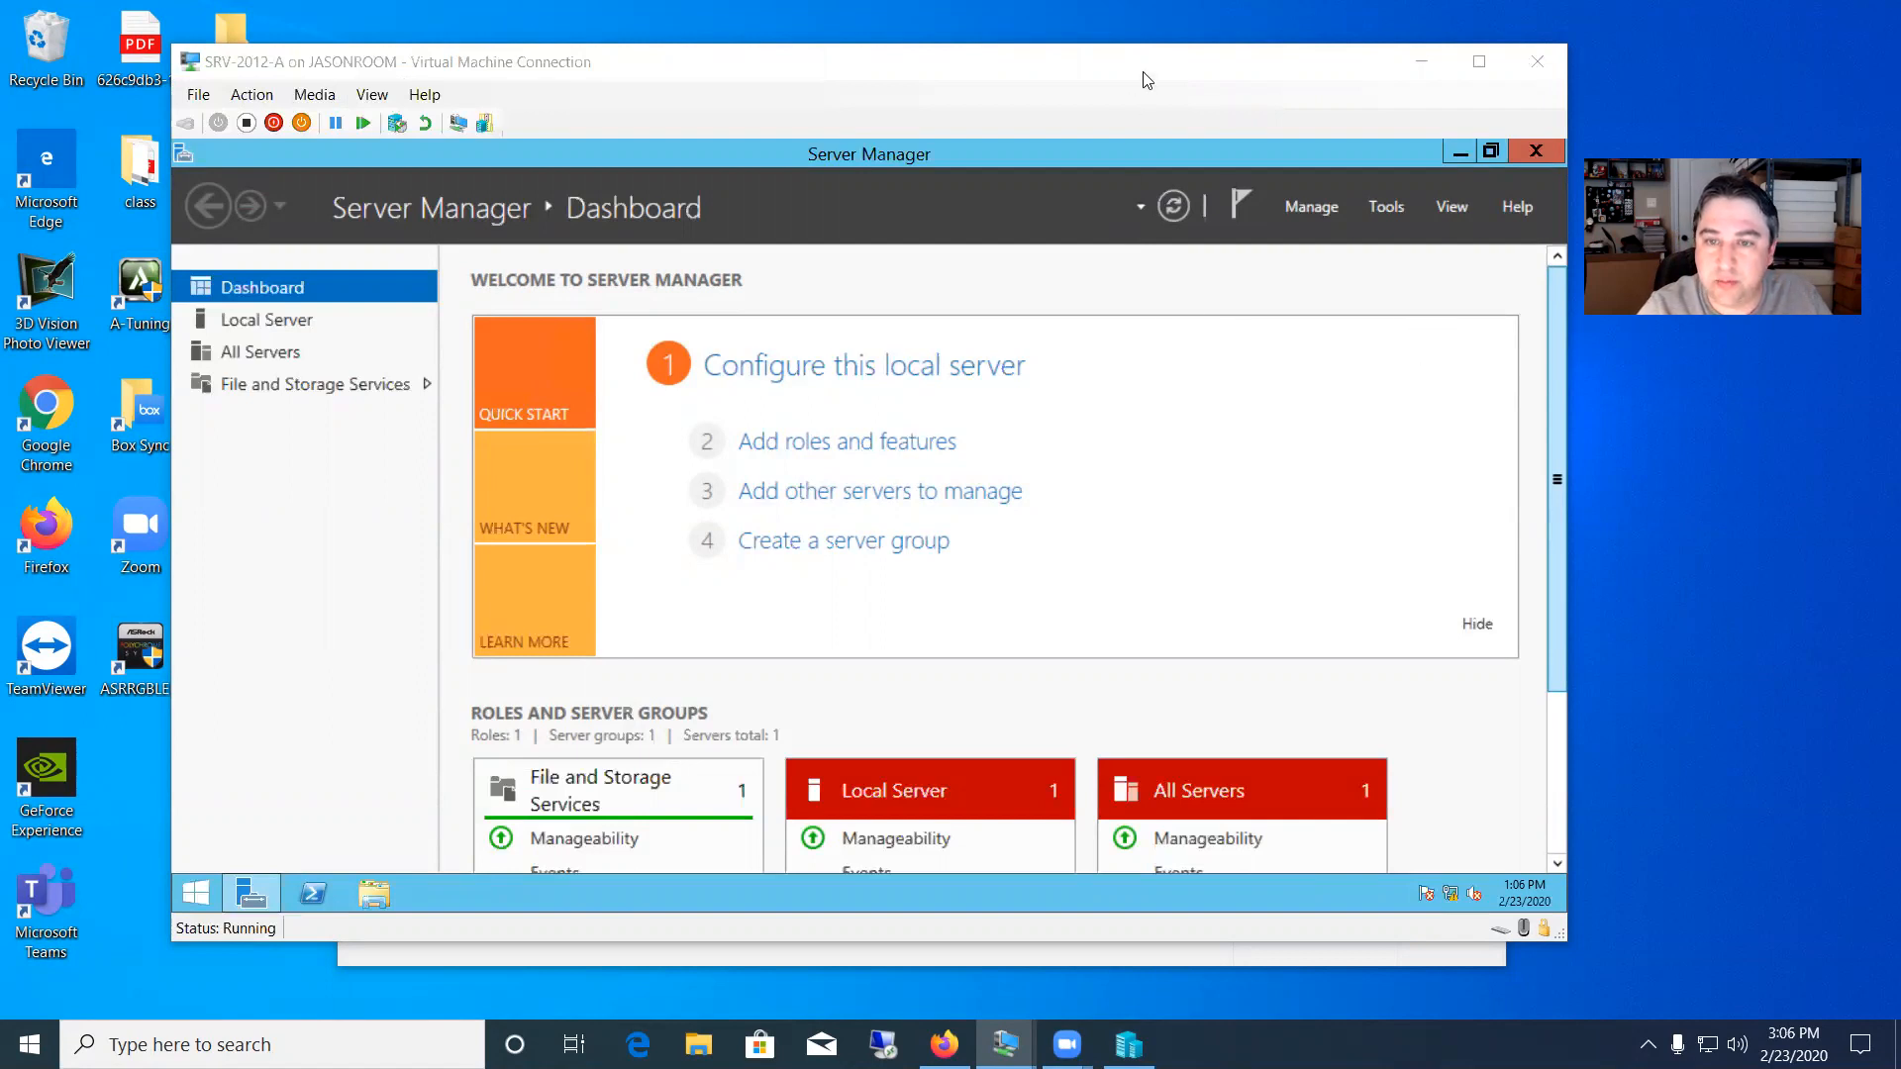
# Set the server's time zone to (UTC-06:00) Central Time (US & Canada) and confirm the date and time settings
pyautogui.rightClick(1523, 895)
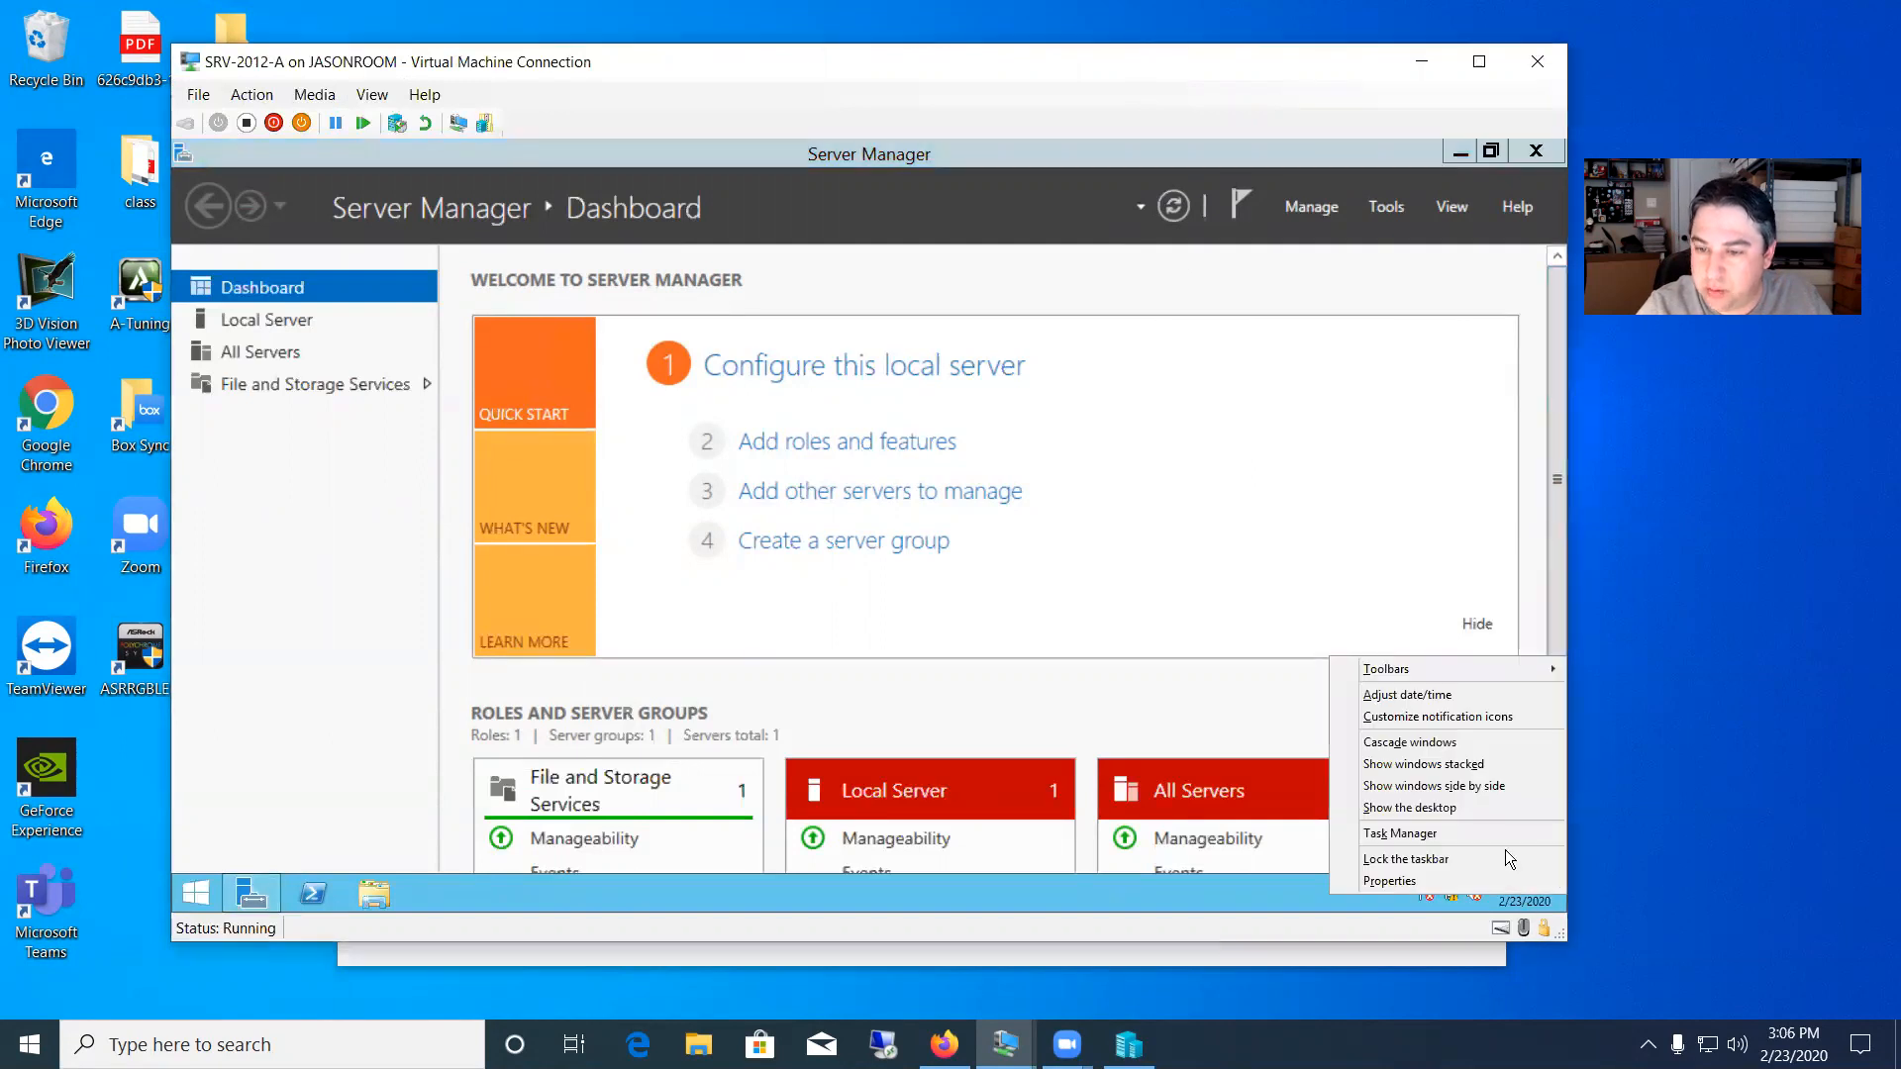
pyautogui.click(1483, 695)
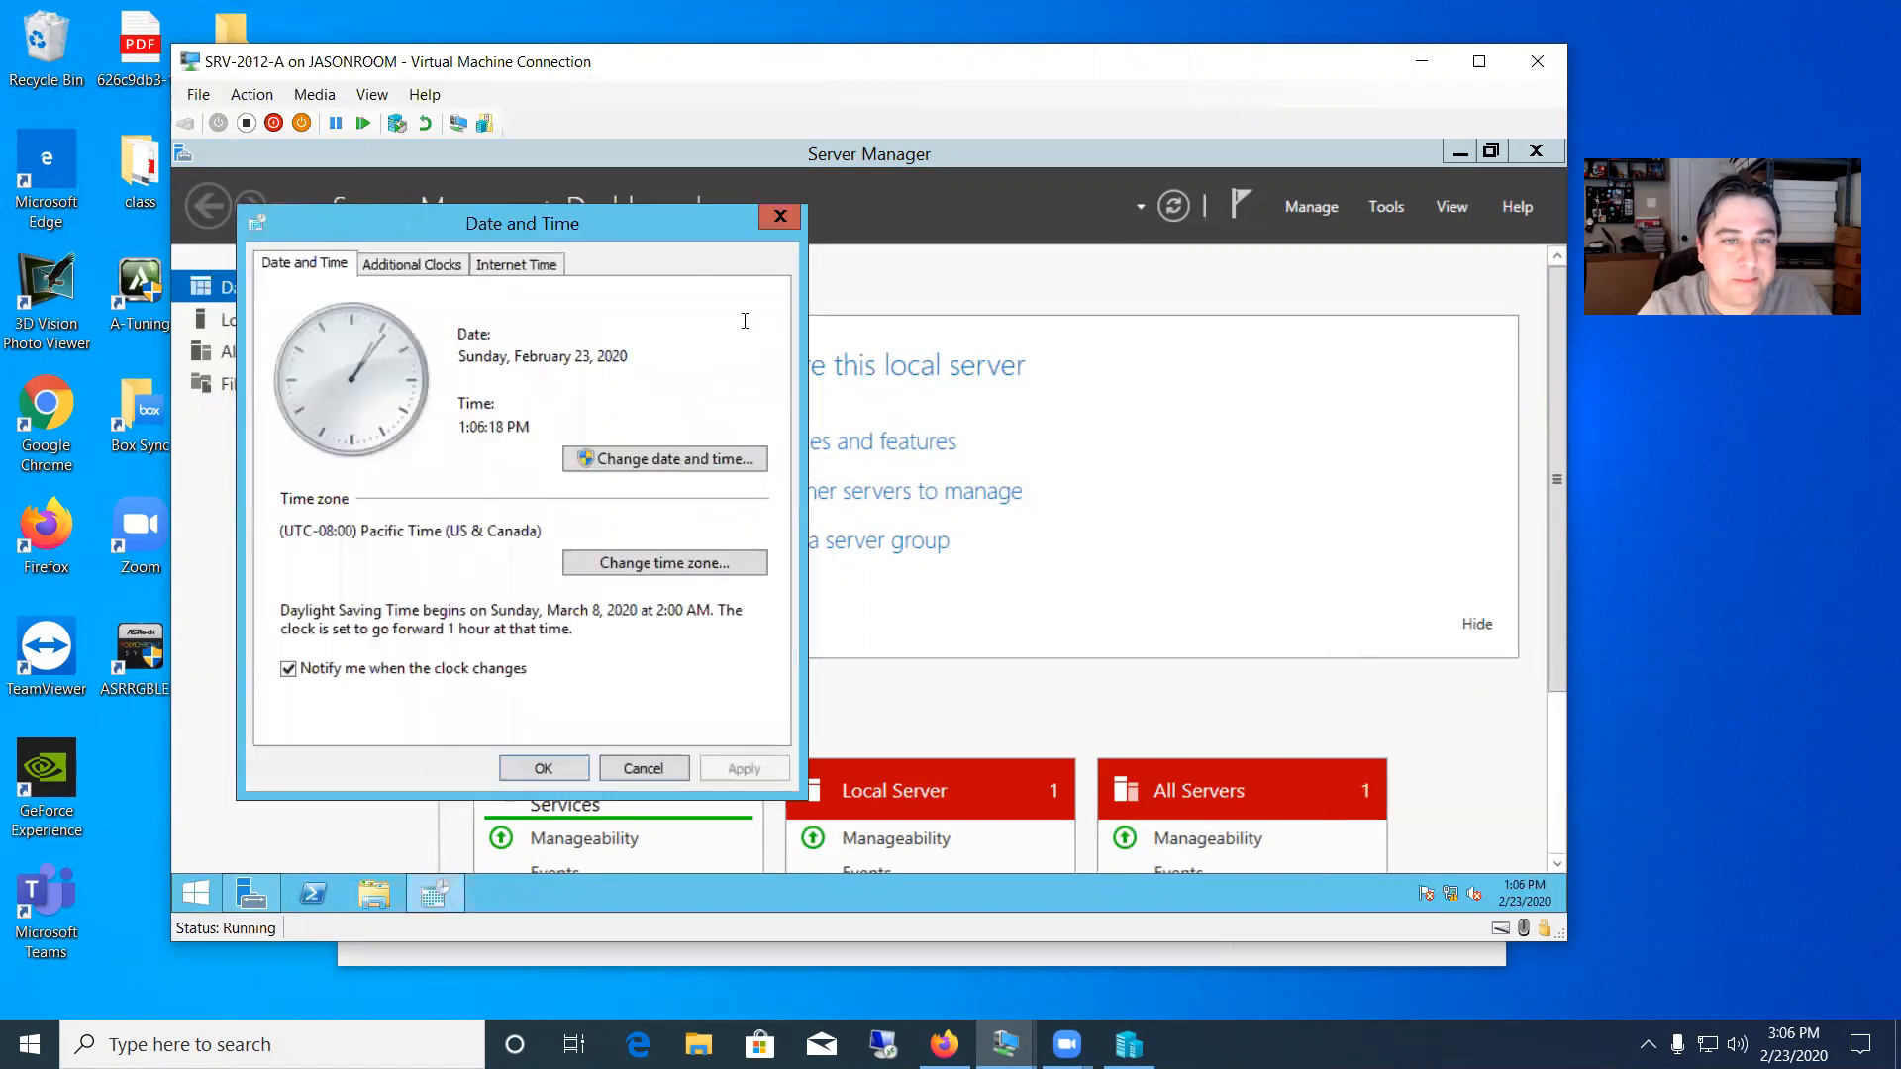
pyautogui.moveTo(657, 228); pyautogui.dragTo(777, 178)
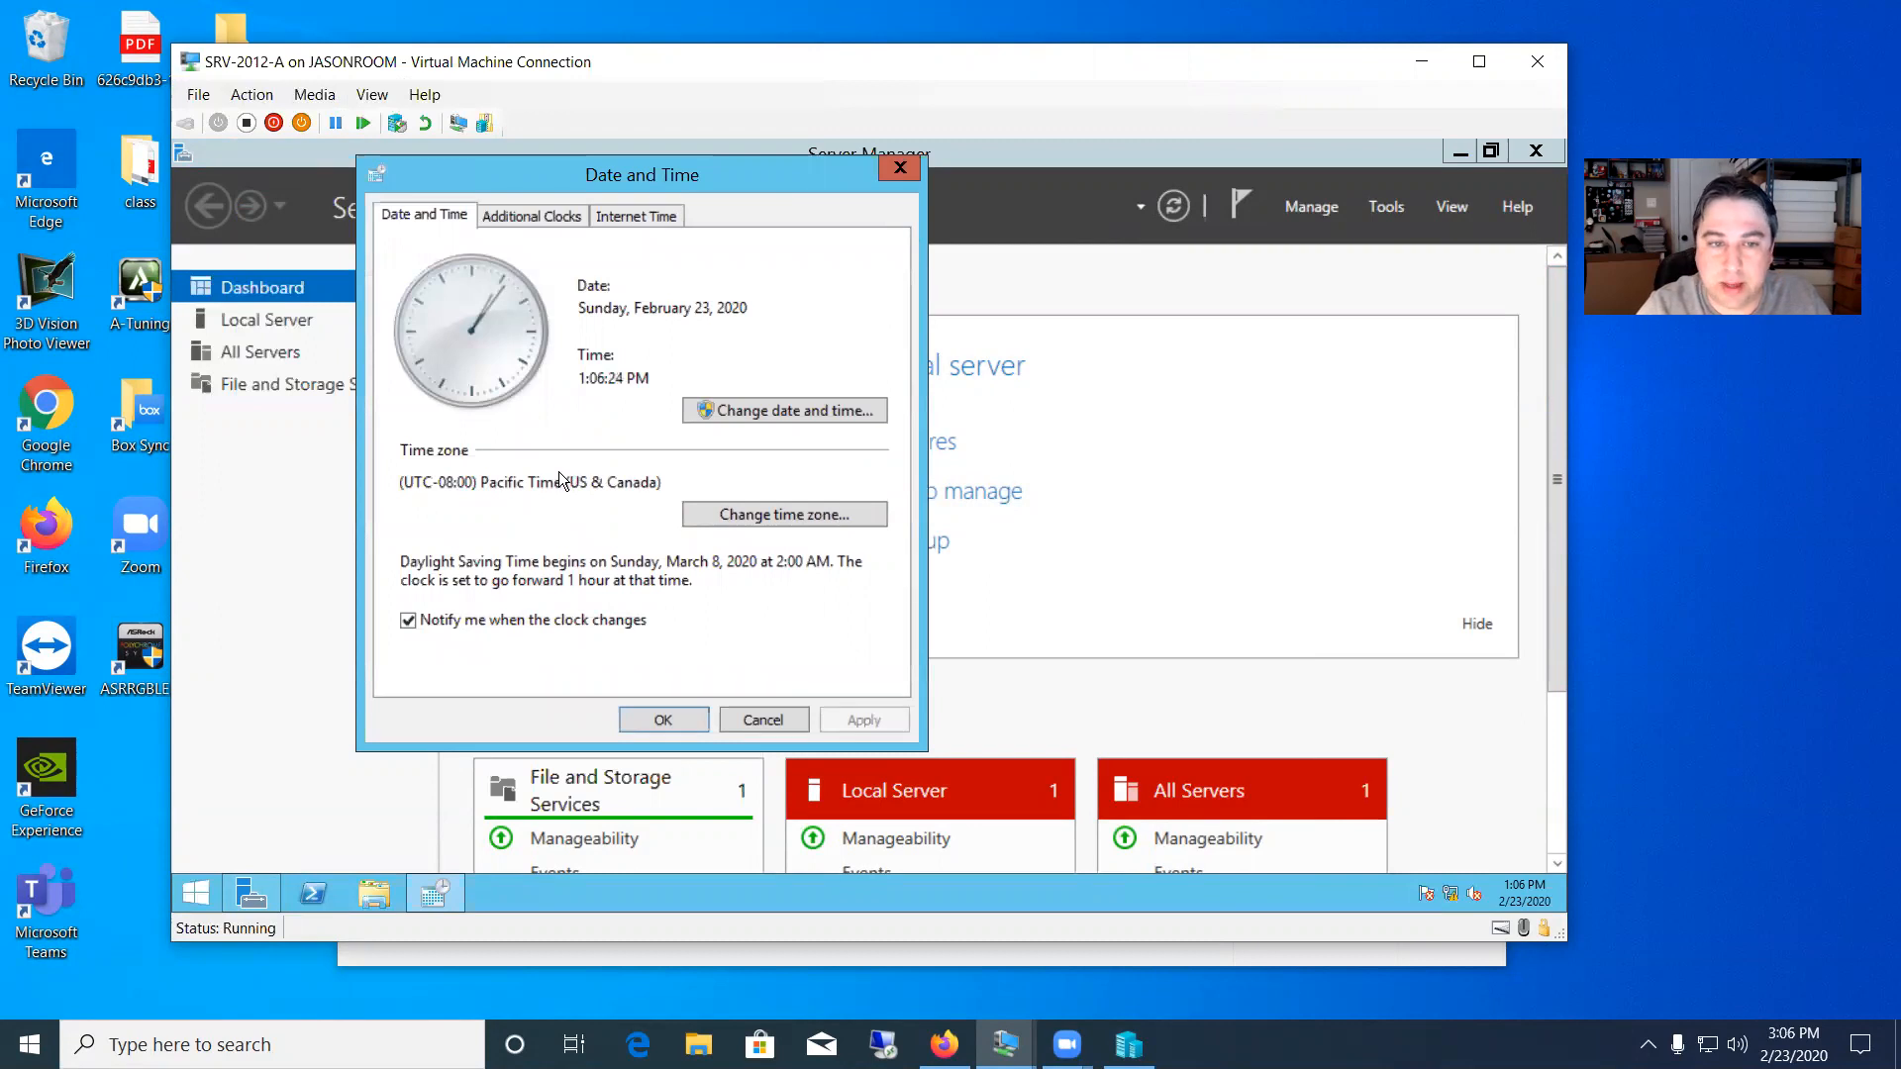
pyautogui.click(759, 515)
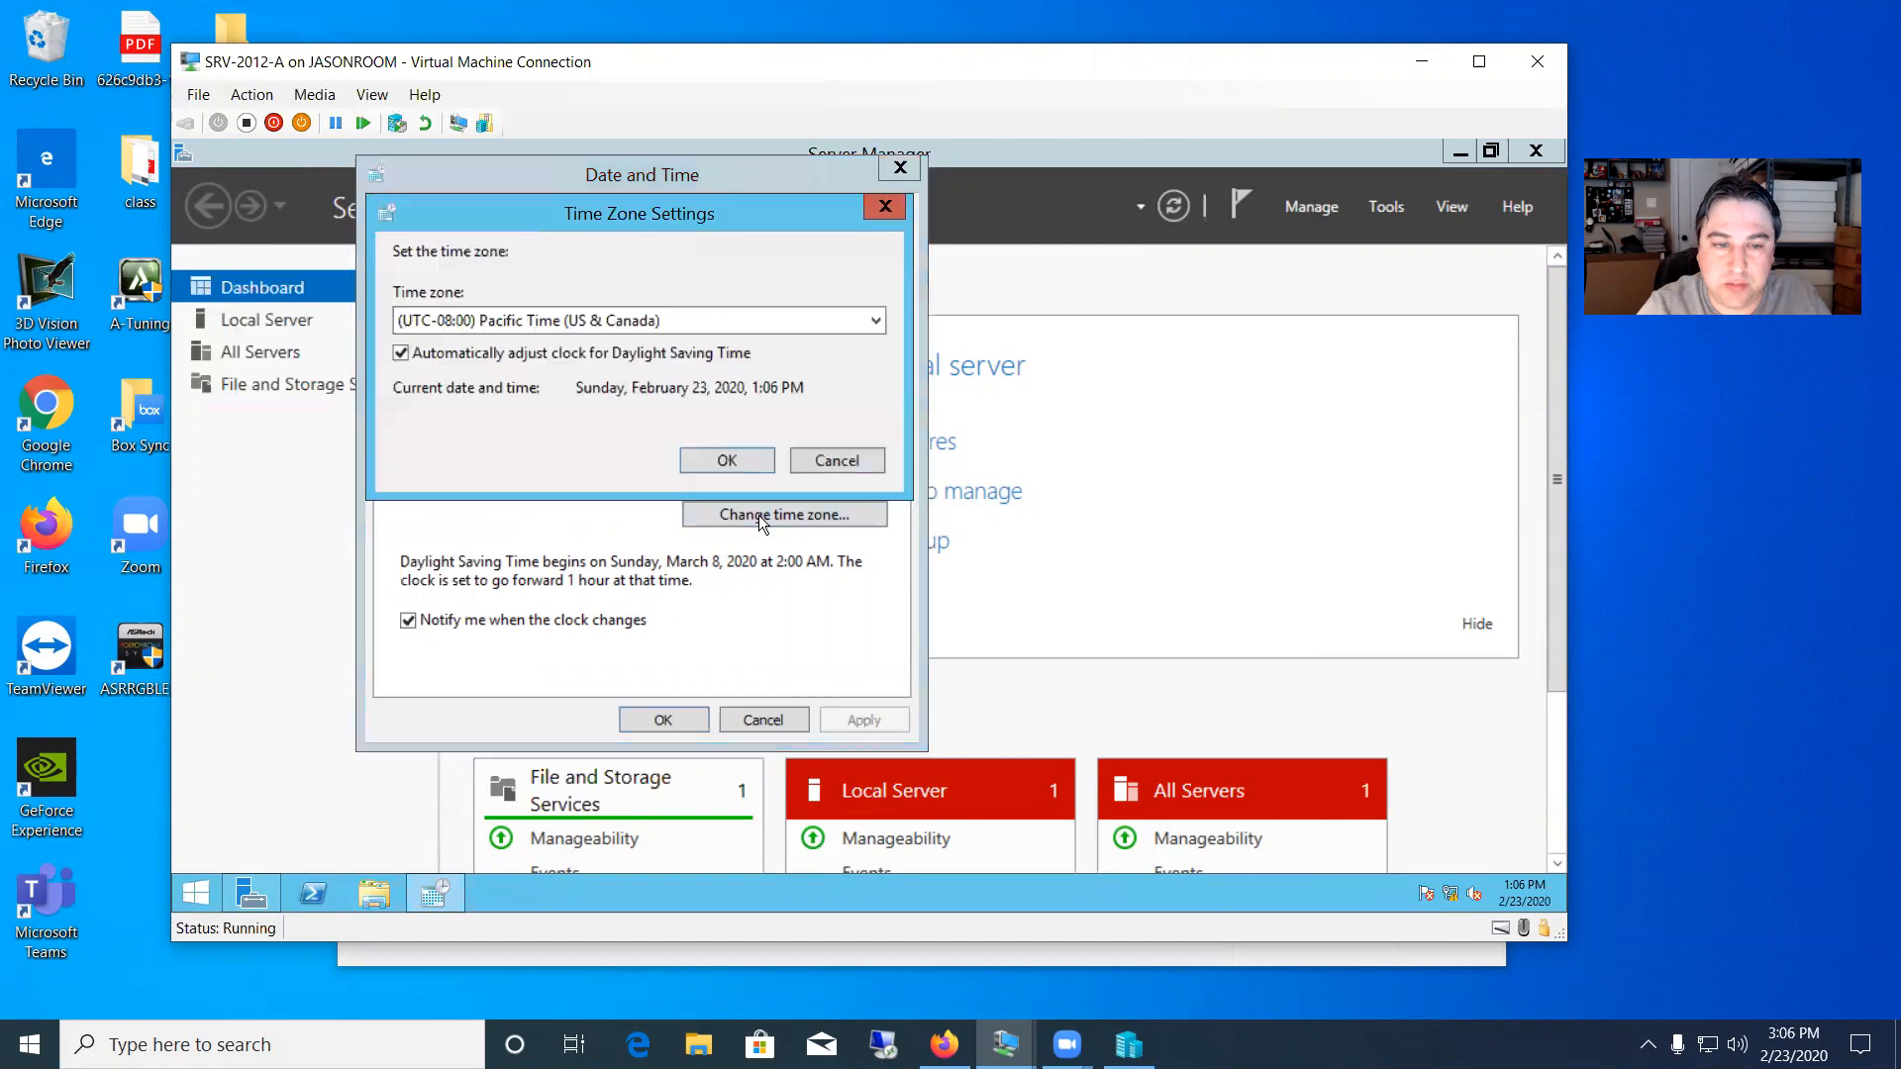
pyautogui.click(857, 329)
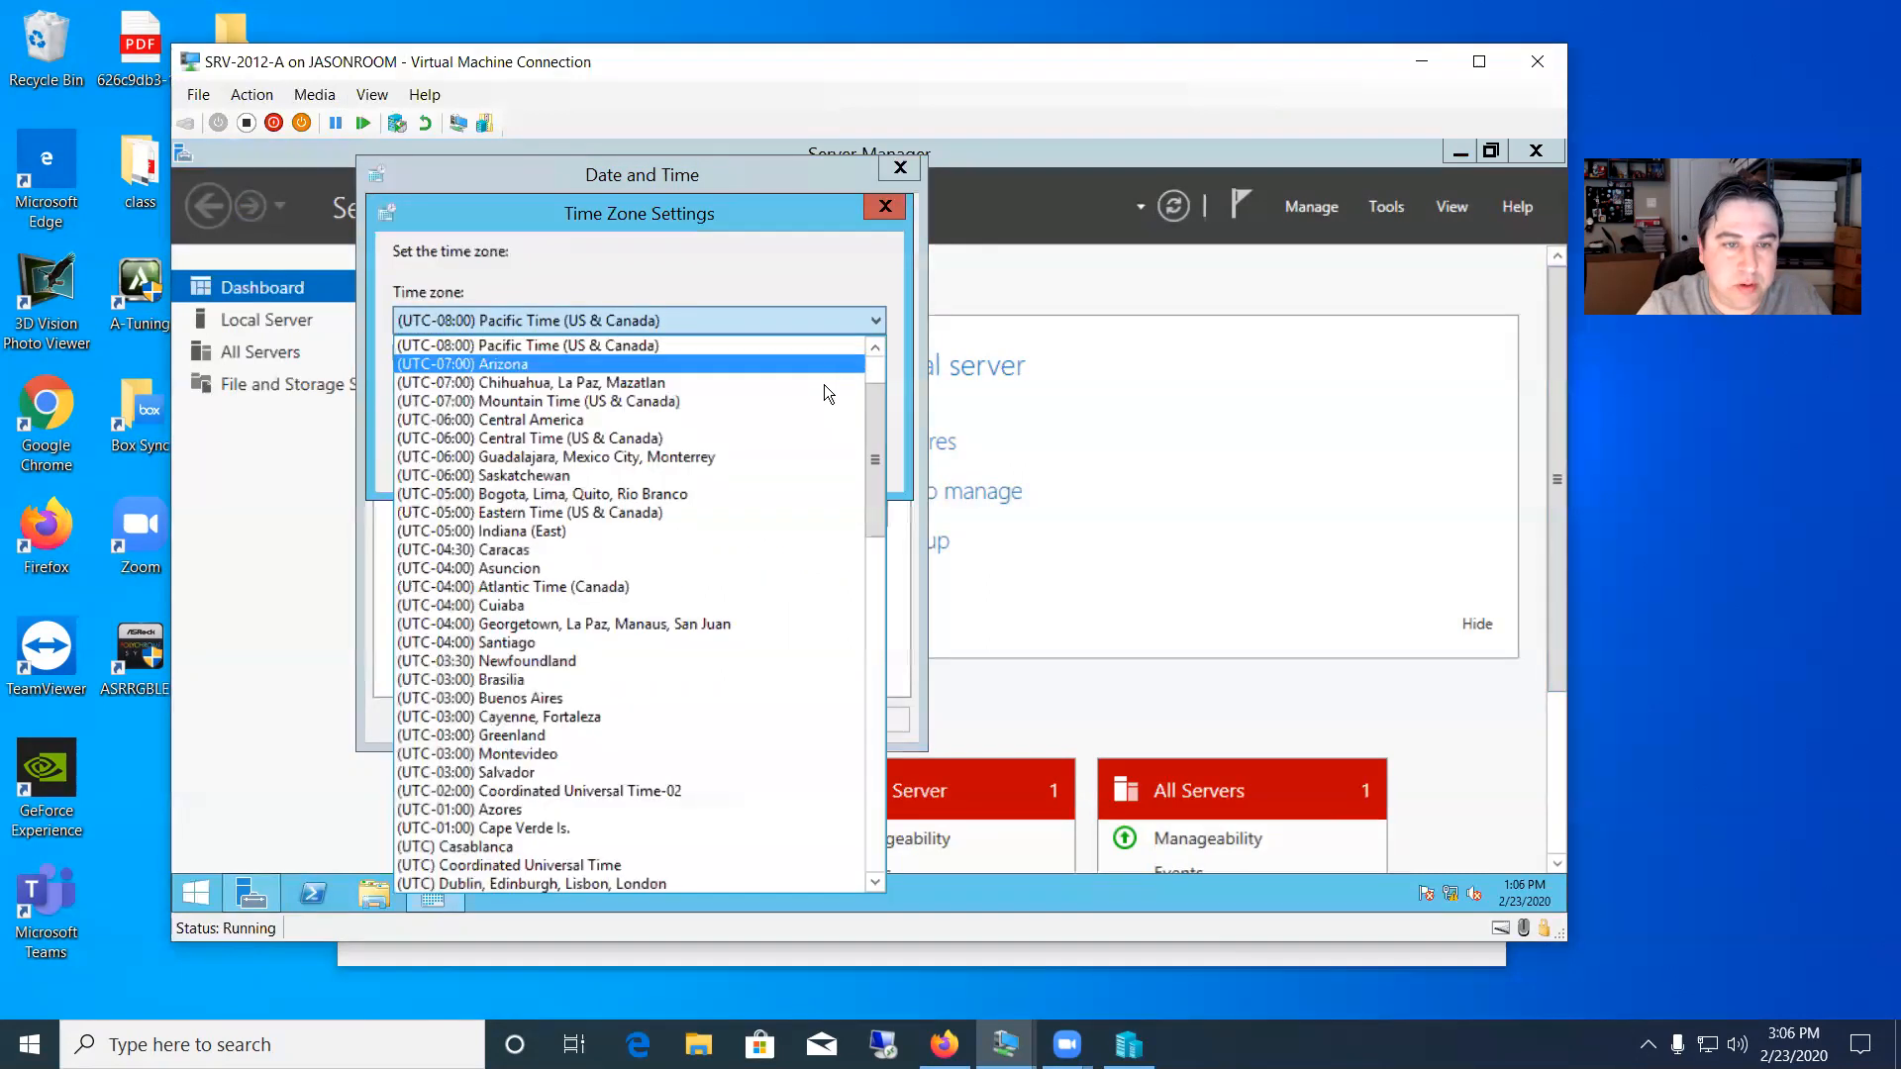
pyautogui.click(582, 440)
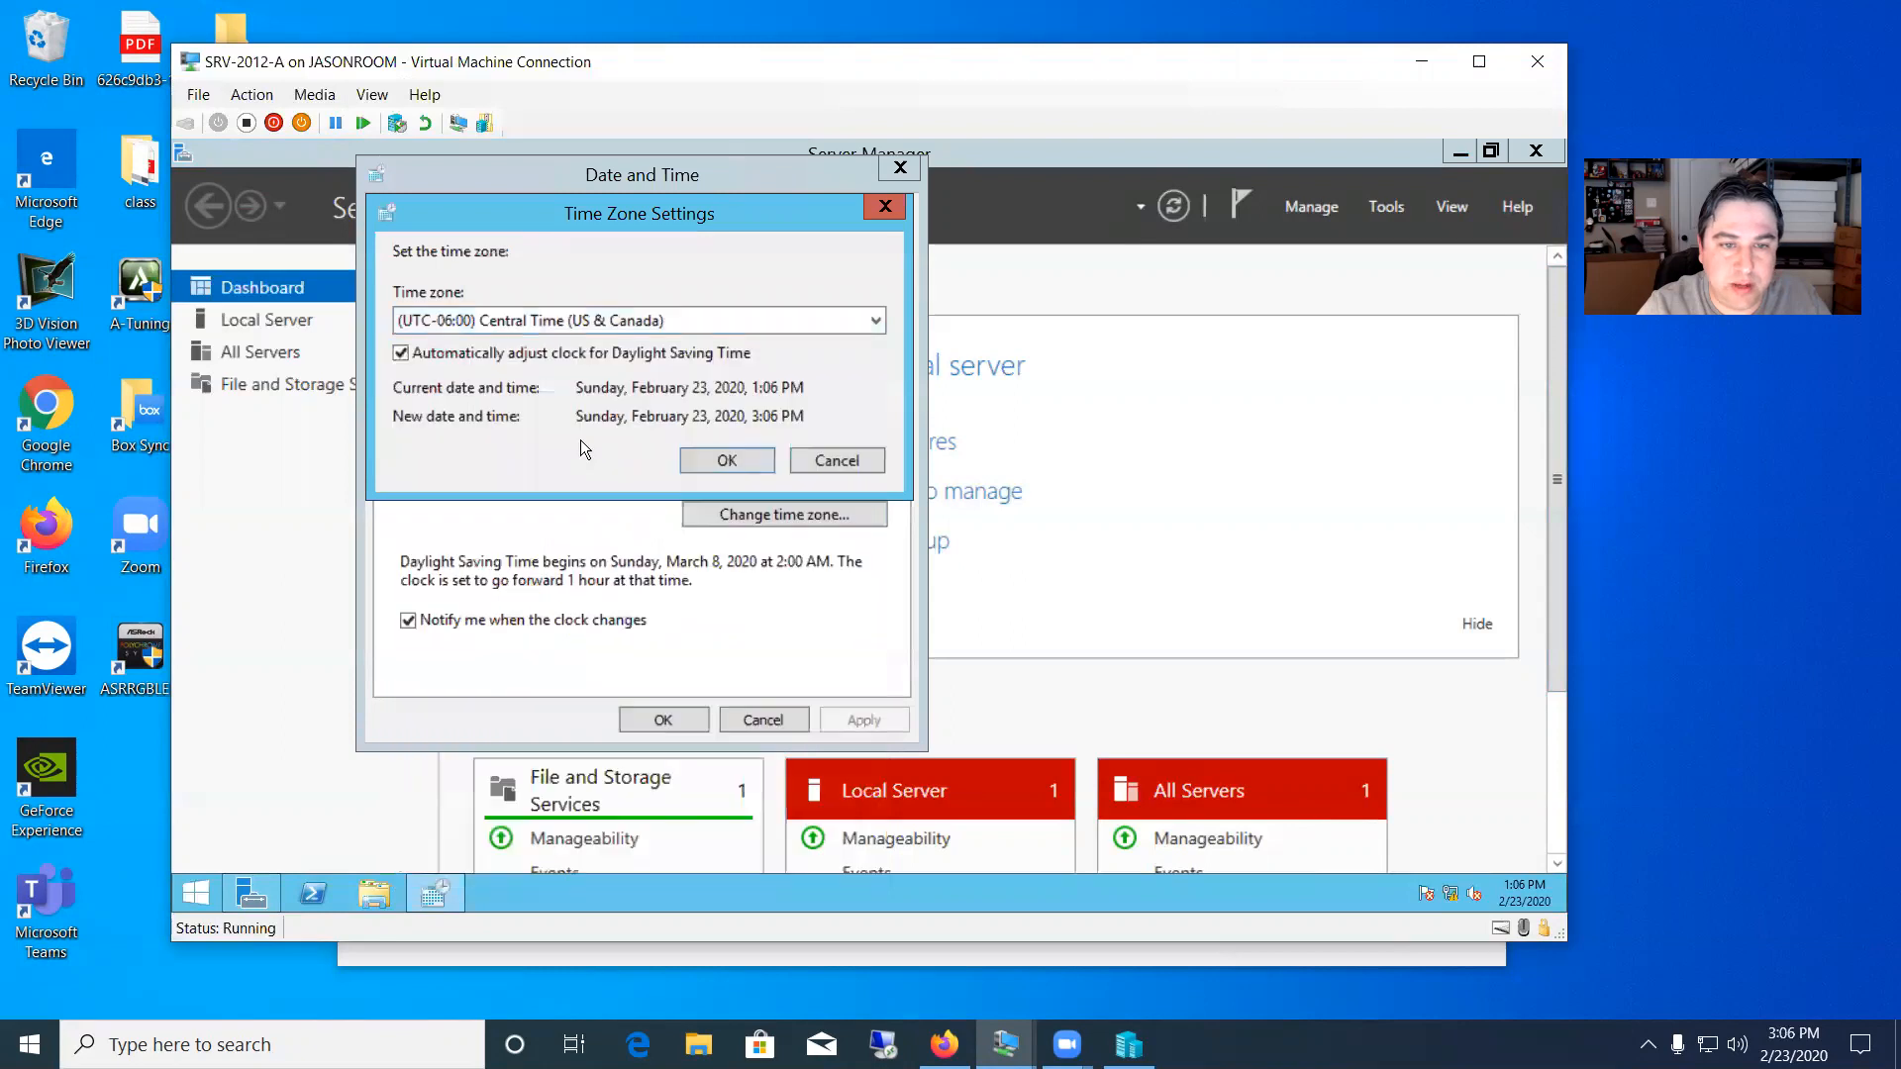
pyautogui.click(722, 460)
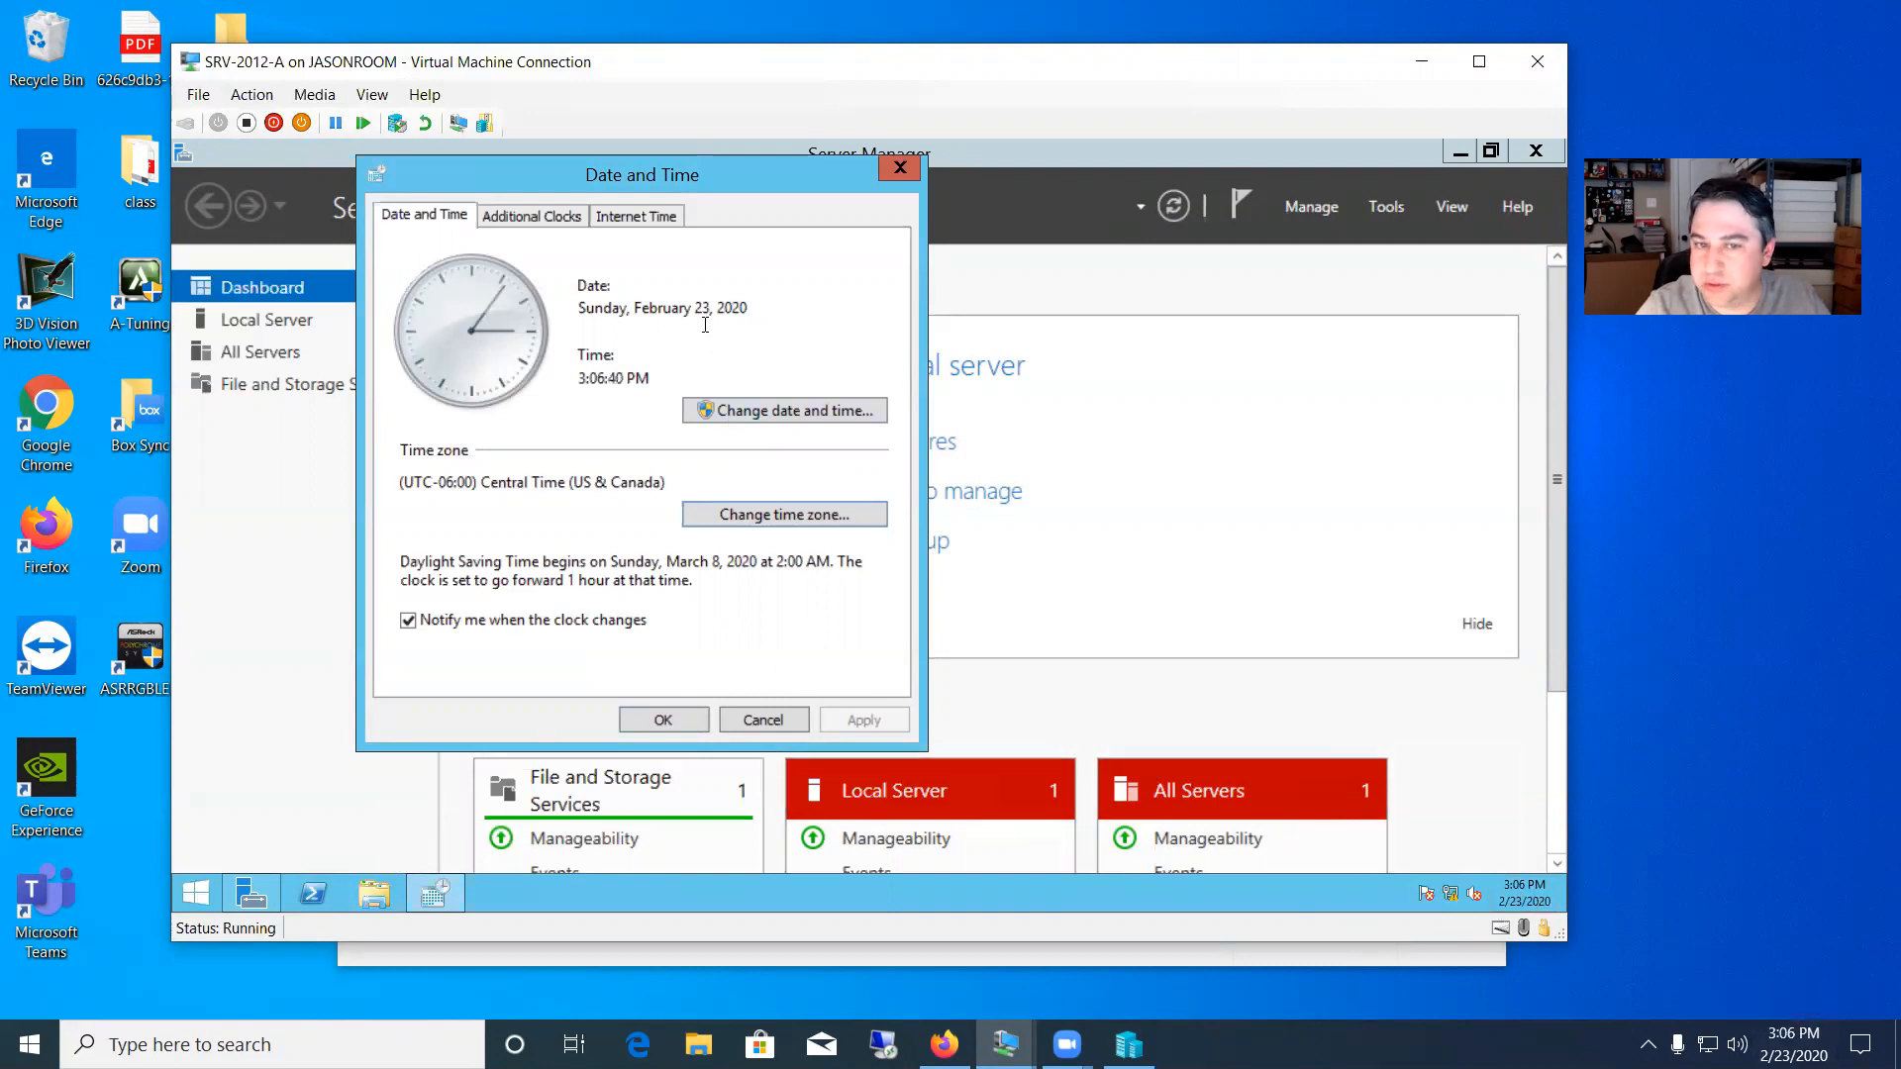
pyautogui.click(771, 410)
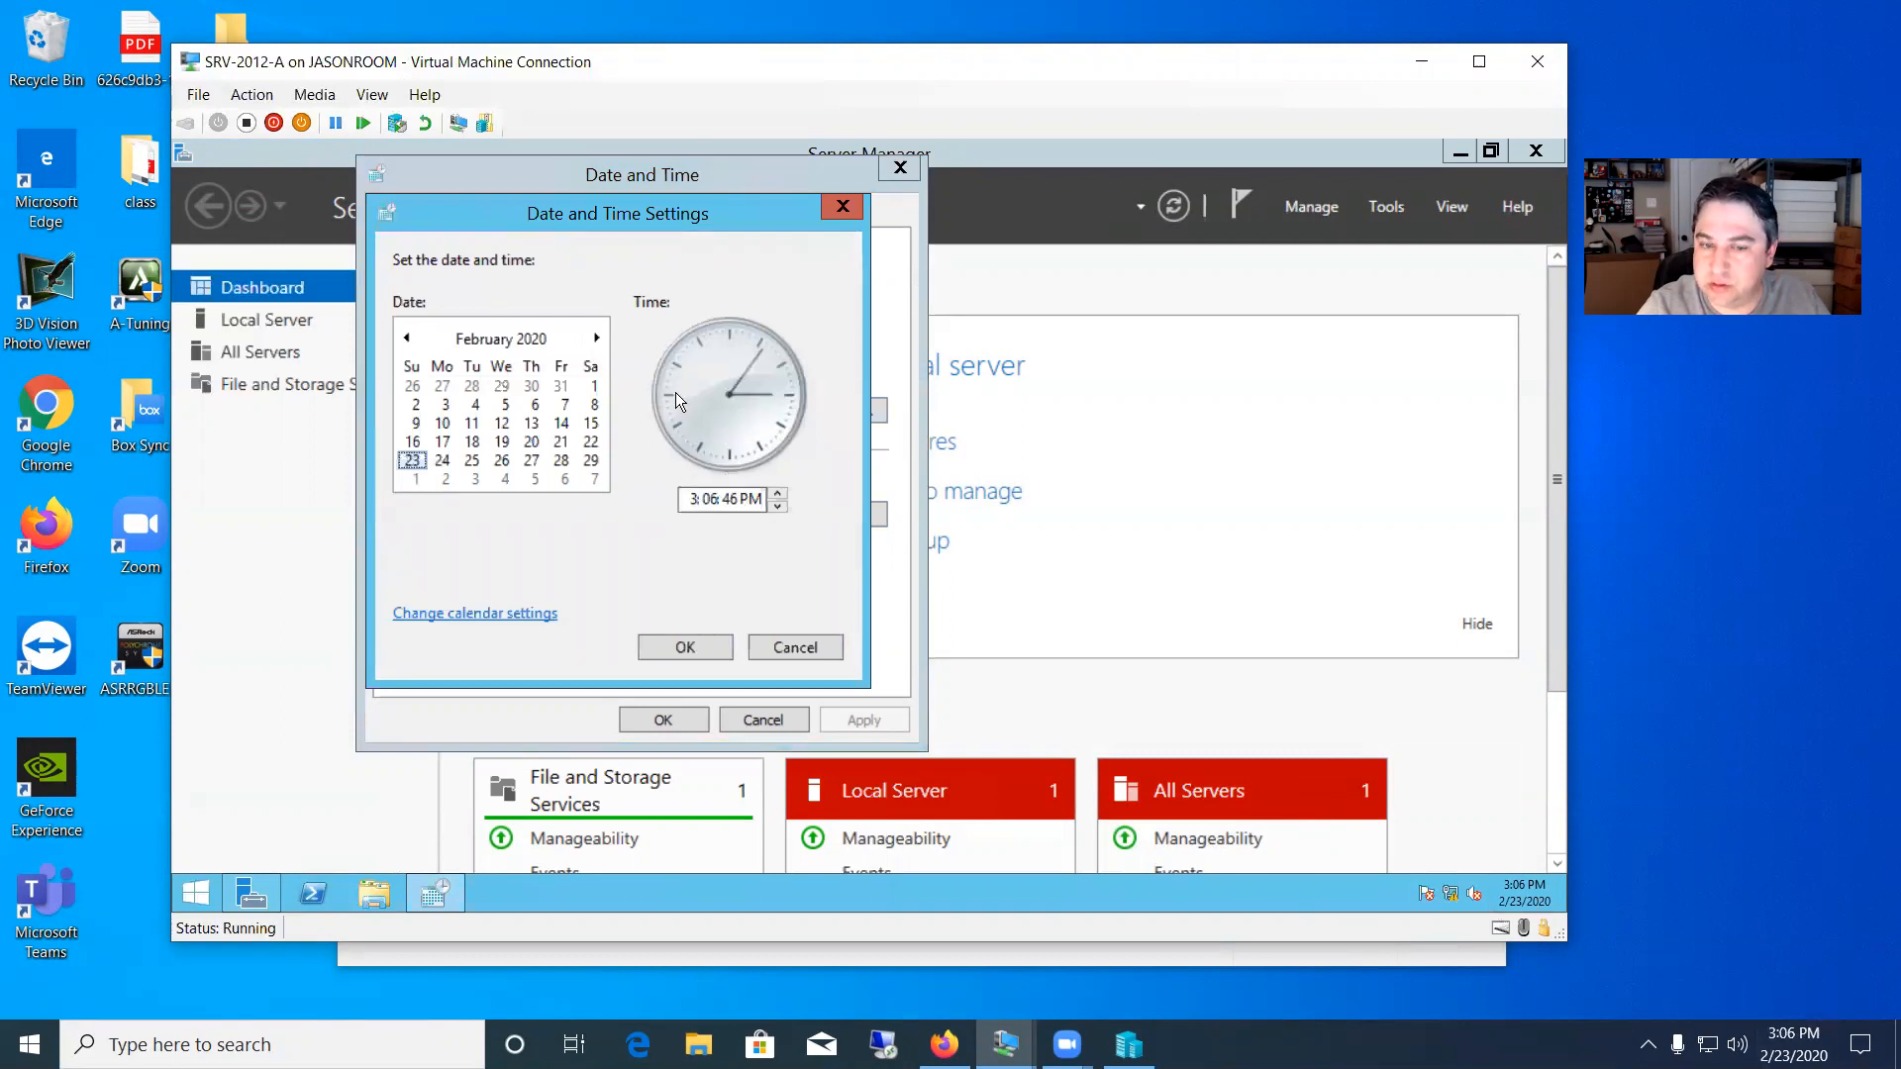
pyautogui.click(705, 647)
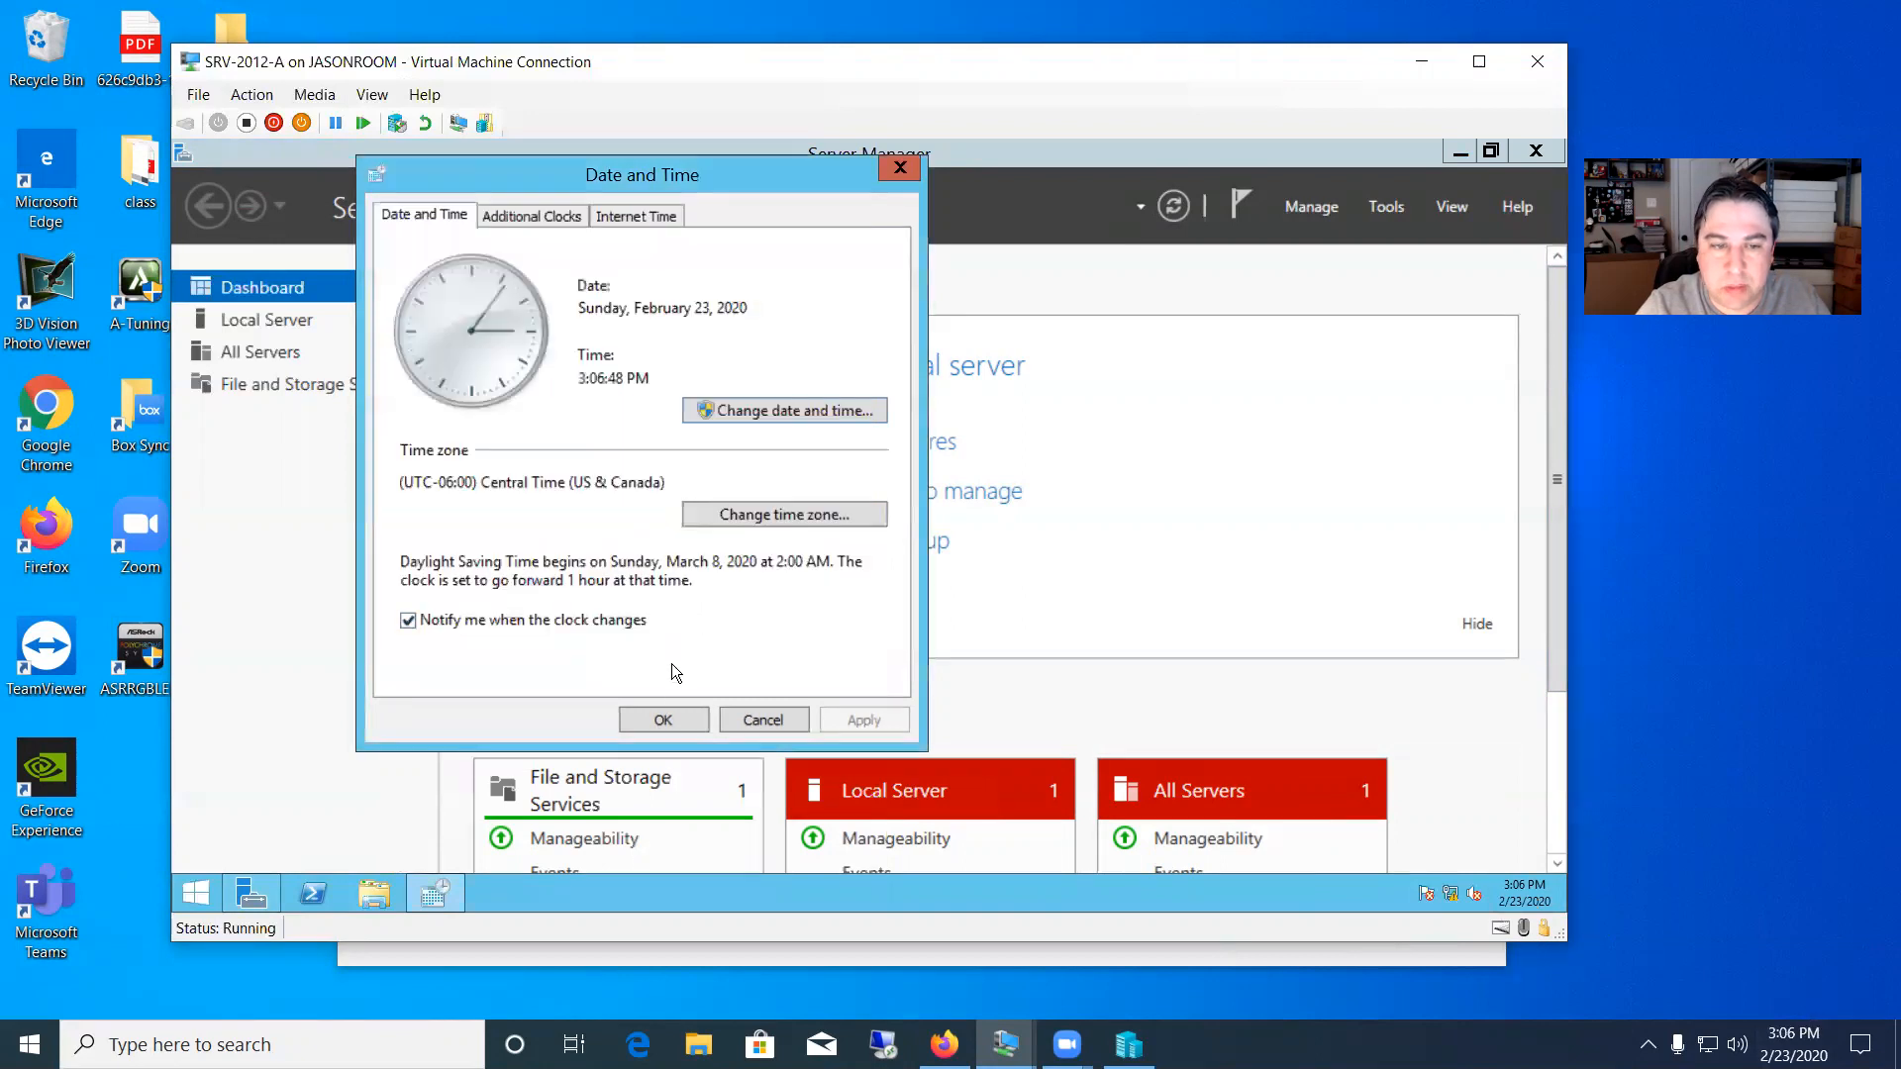
pyautogui.click(663, 719)
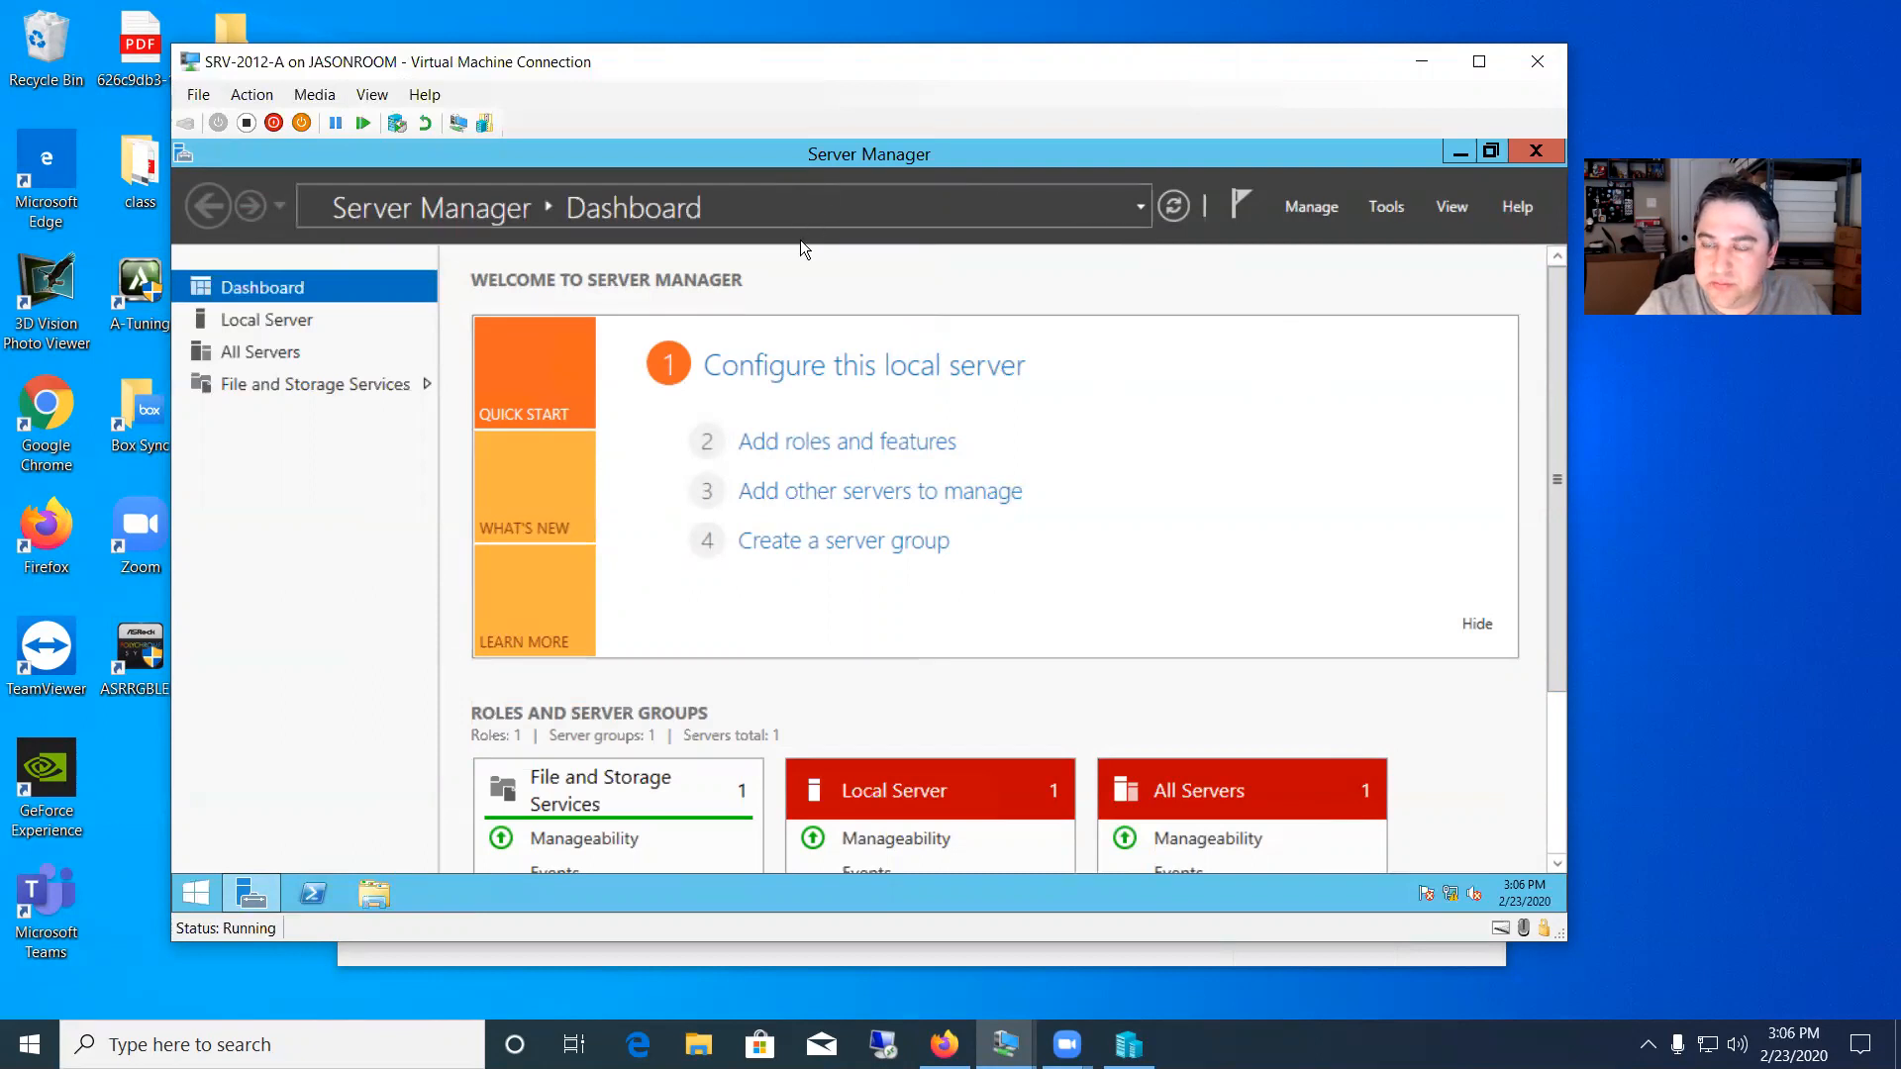
# Open the System Properties of the local server from its computer name in Server Manager
pyautogui.click(277, 325)
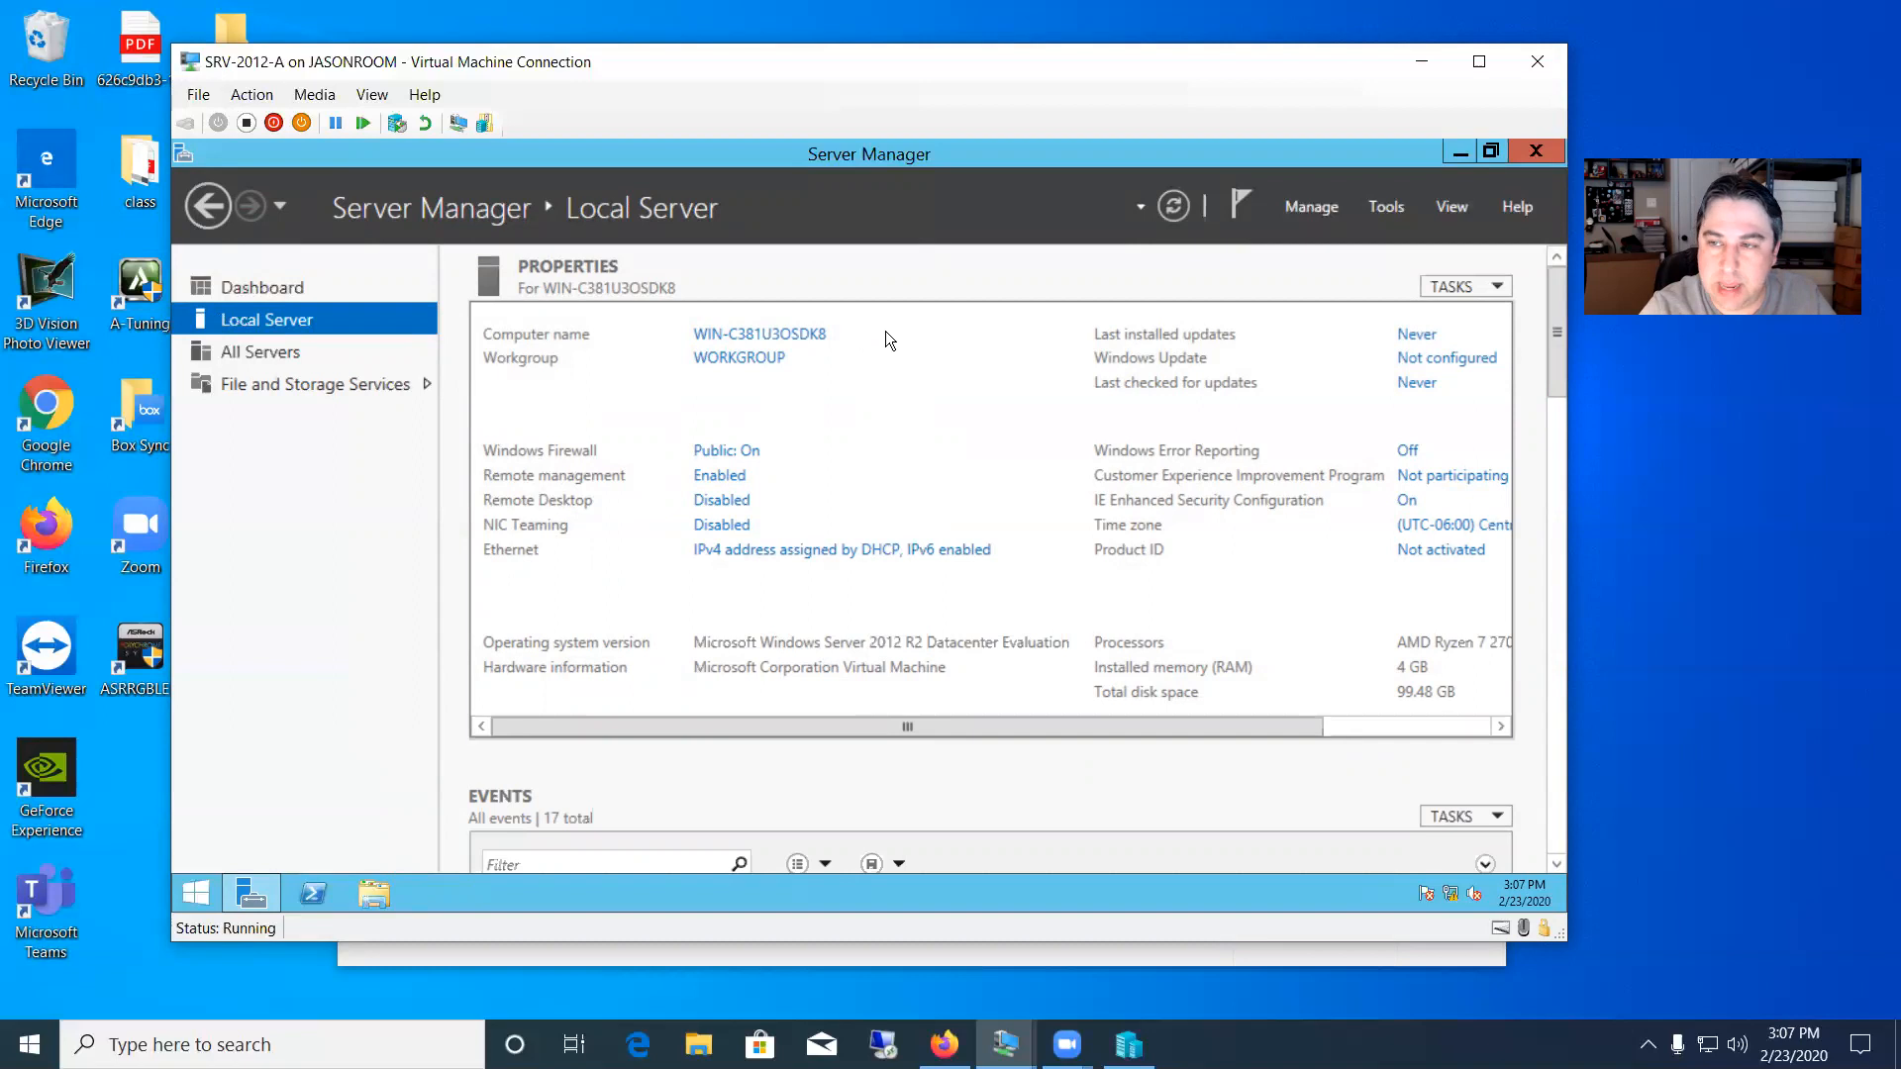
pyautogui.click(766, 336)
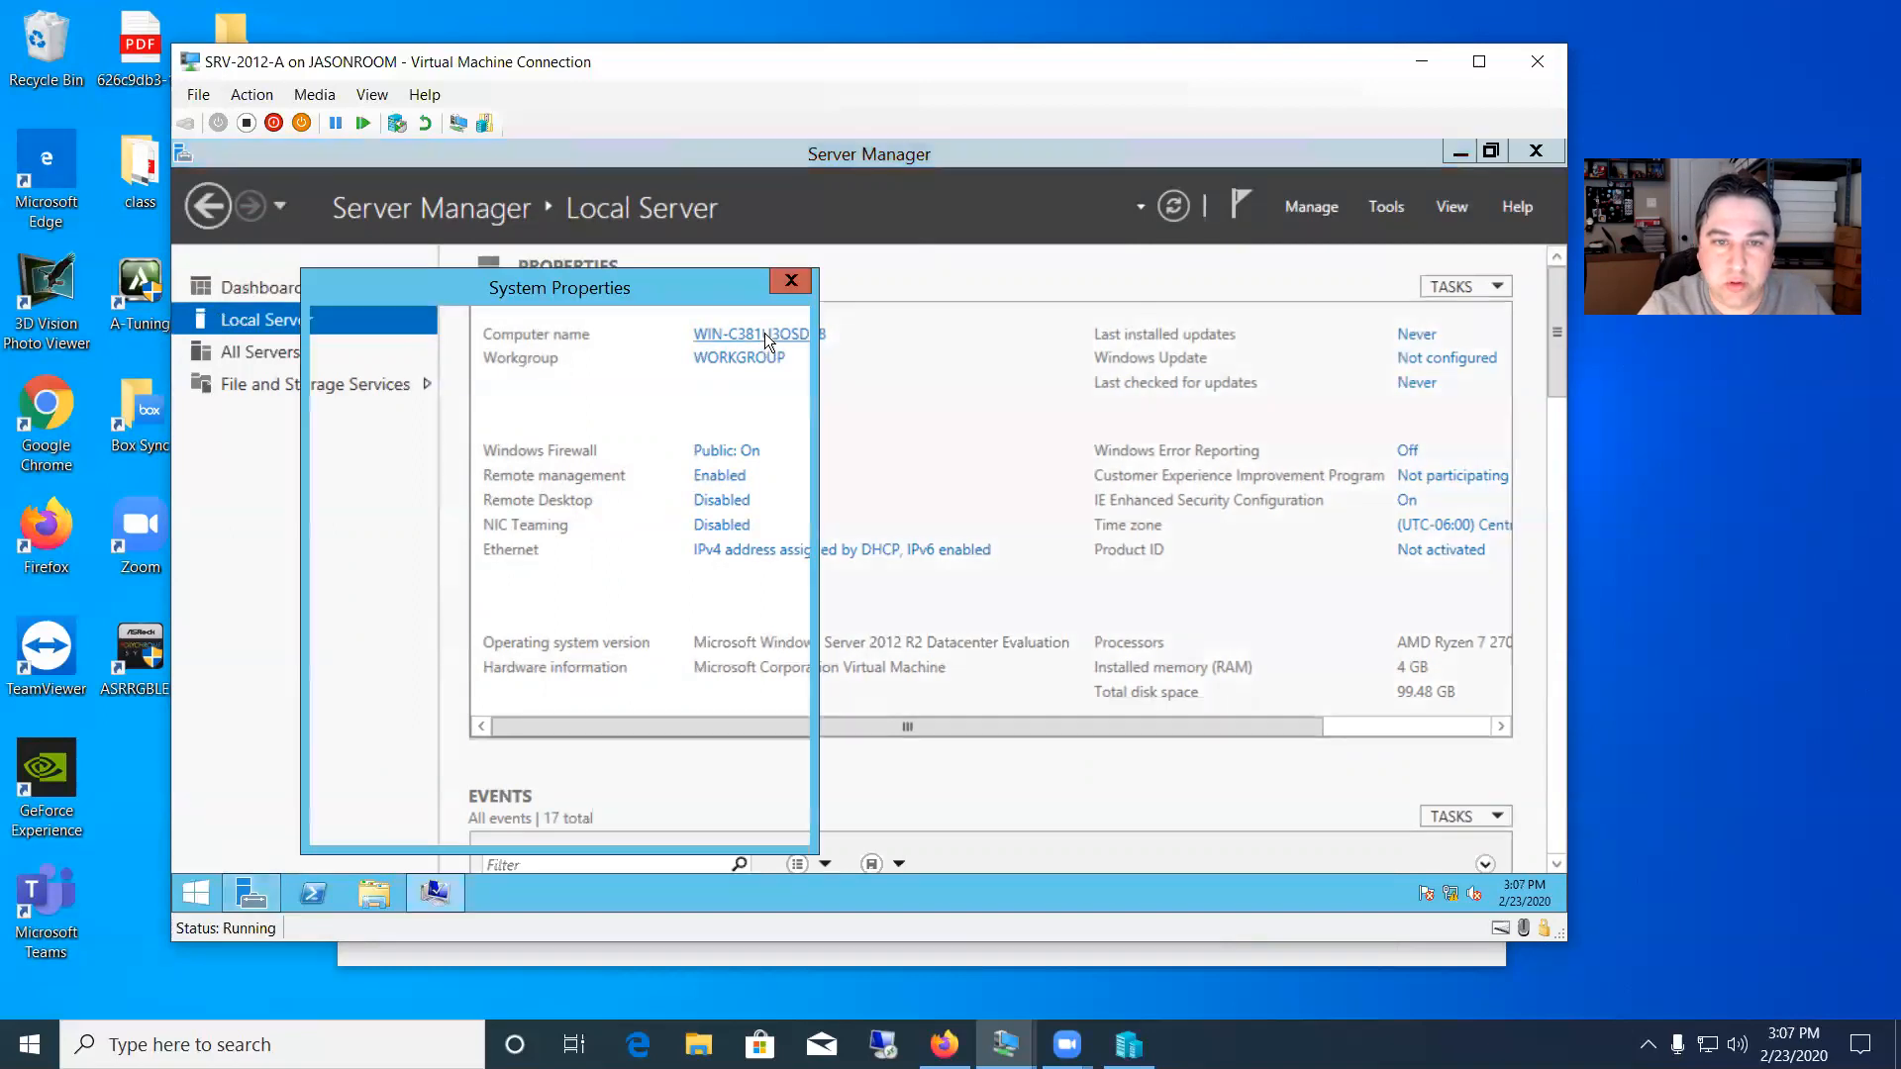
pyautogui.moveTo(627, 285); pyautogui.dragTo(819, 274)
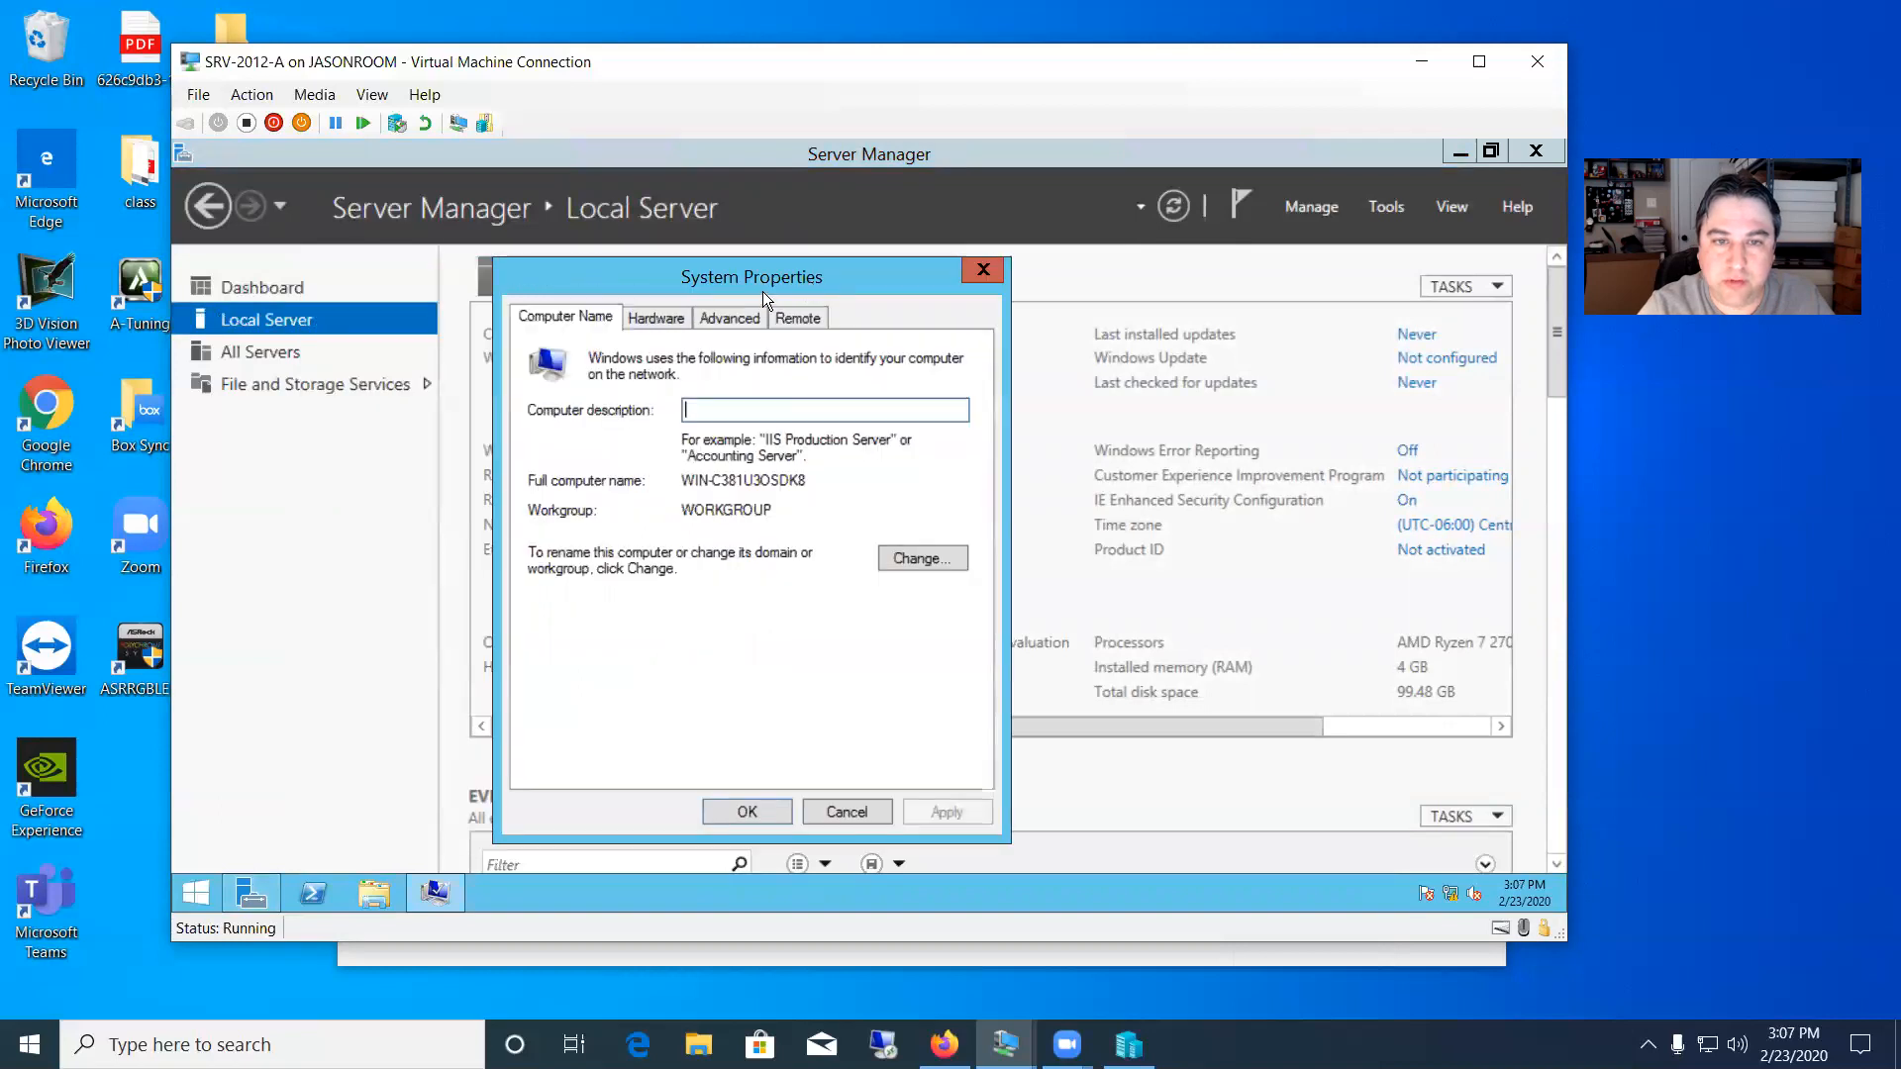
# View the server's basic system information, including its computer name and workgroup settings, and close that window
pyautogui.rightClick(195, 893)
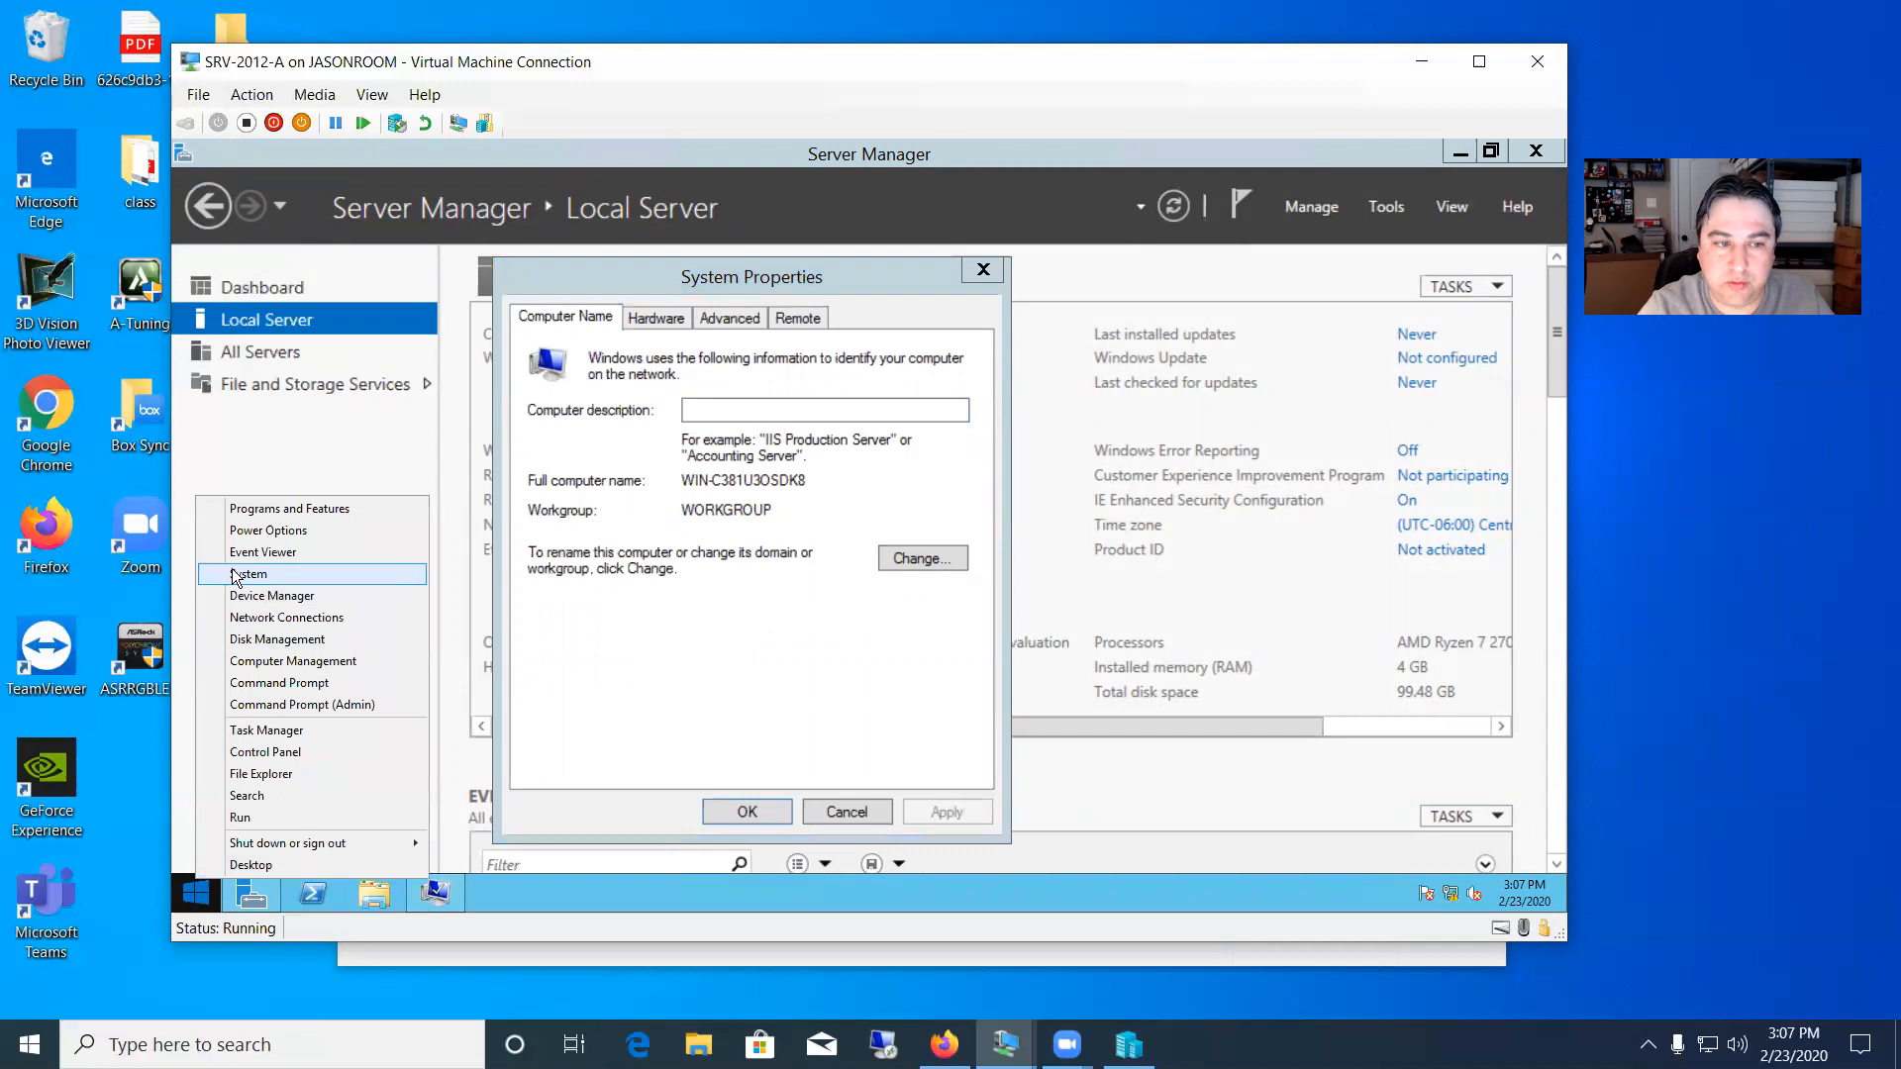
pyautogui.click(234, 572)
pyautogui.moveTo(1083, 164); pyautogui.dragTo(863, 202)
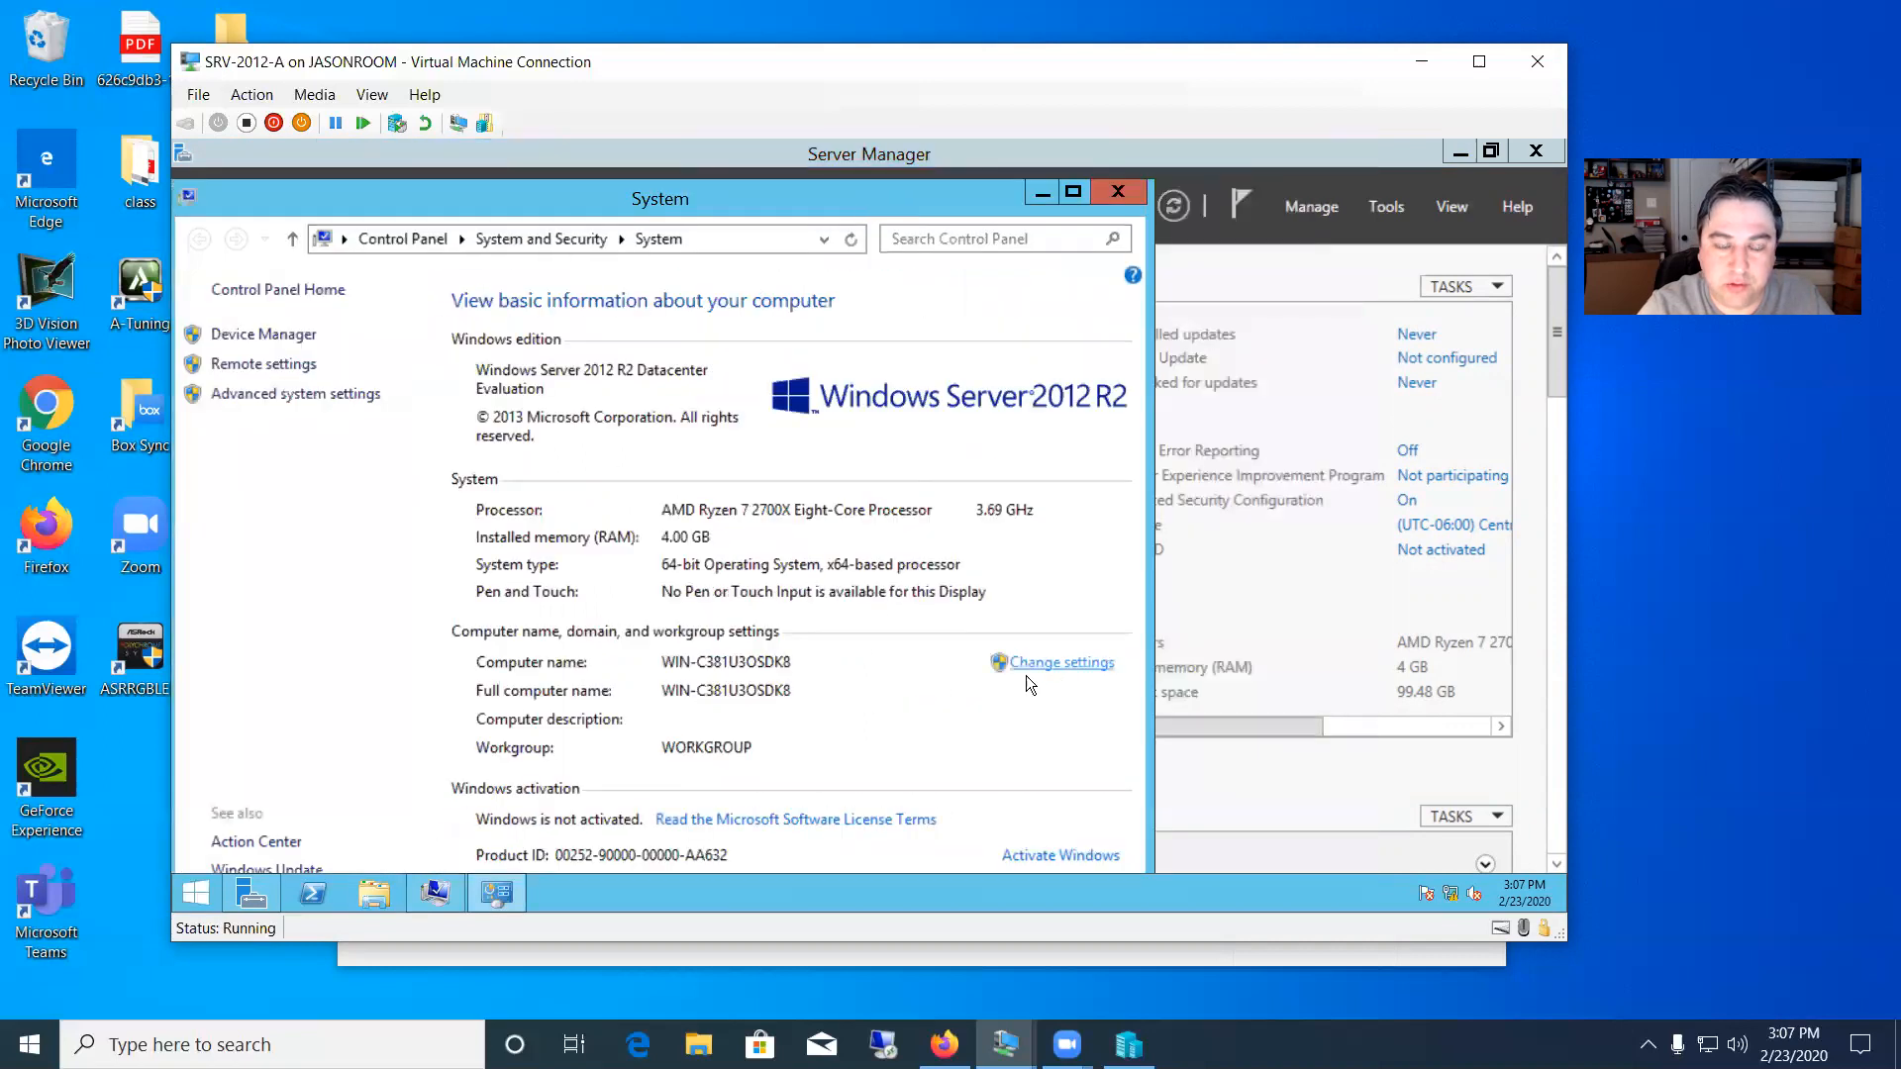
pyautogui.click(1124, 197)
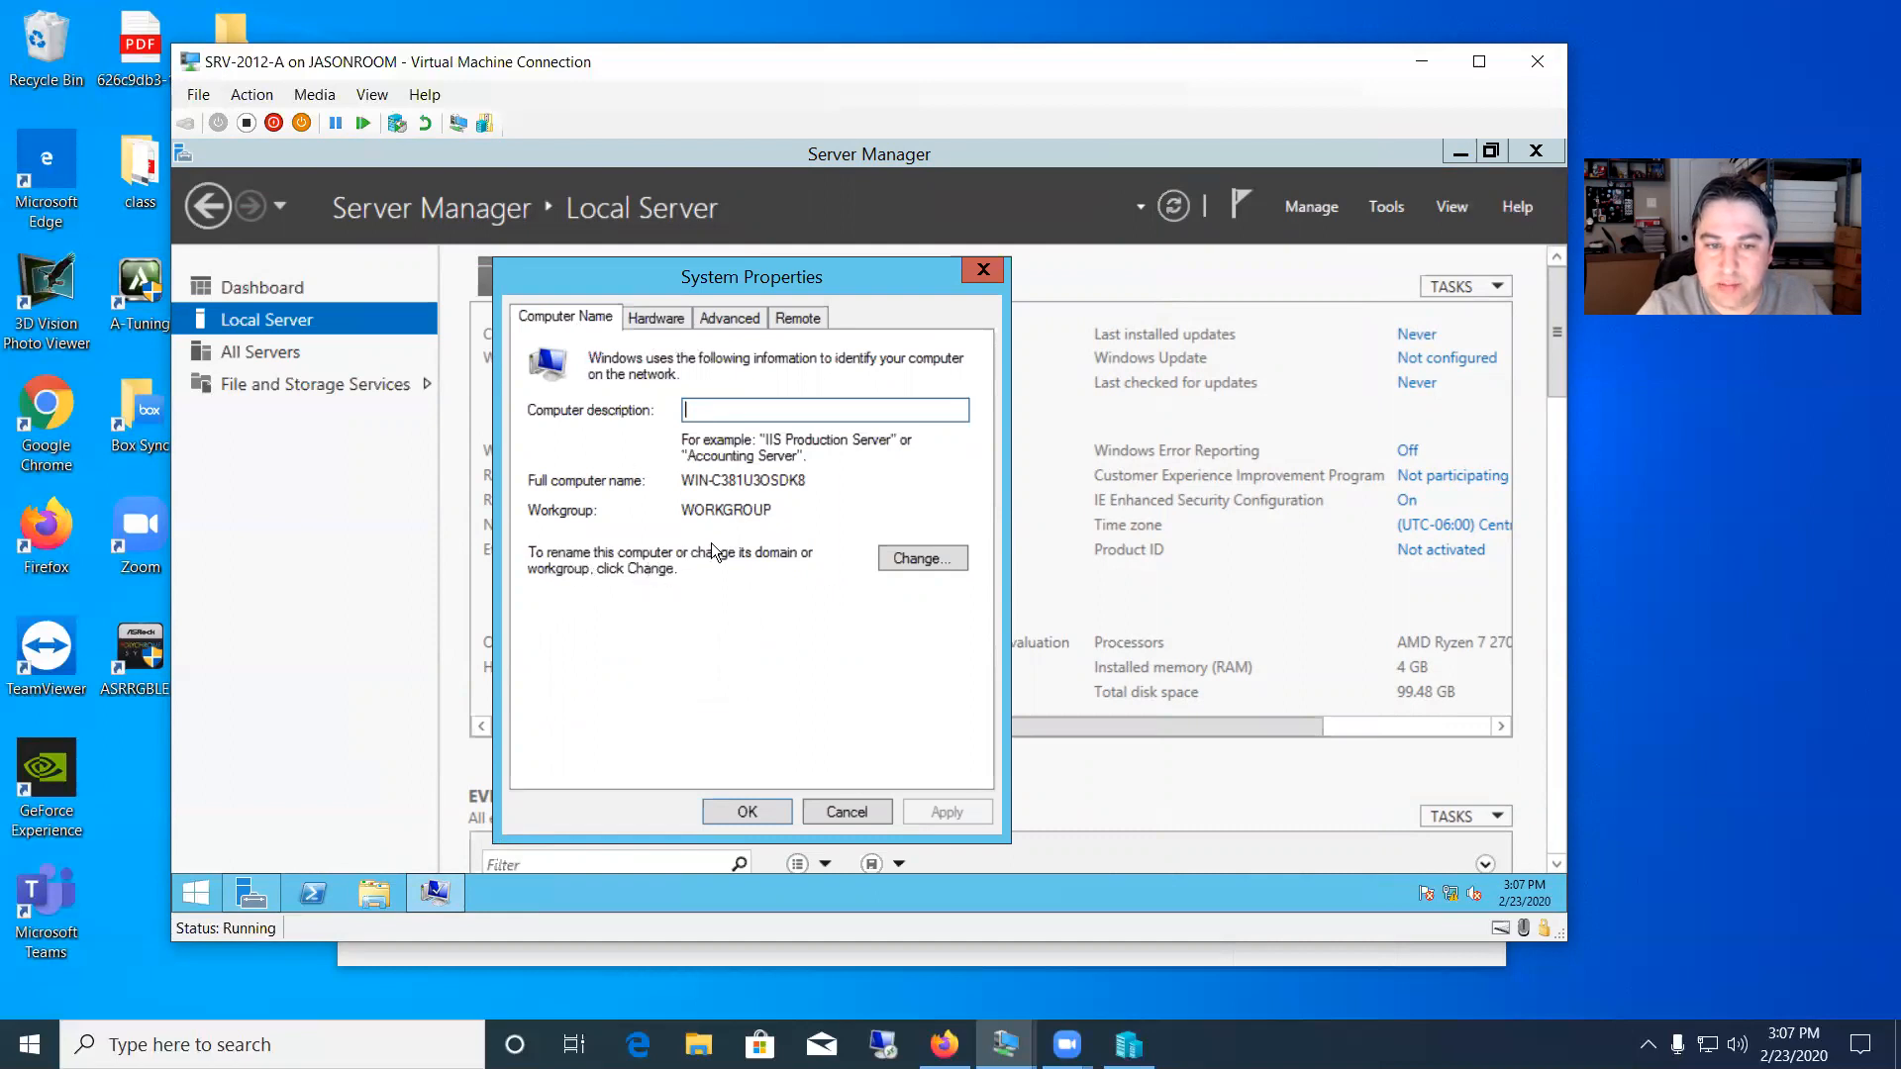
# Rename the computer as SRV-2012-A, keeping it in the workgroup, and restart the server to apply the change
pyautogui.click(943, 564)
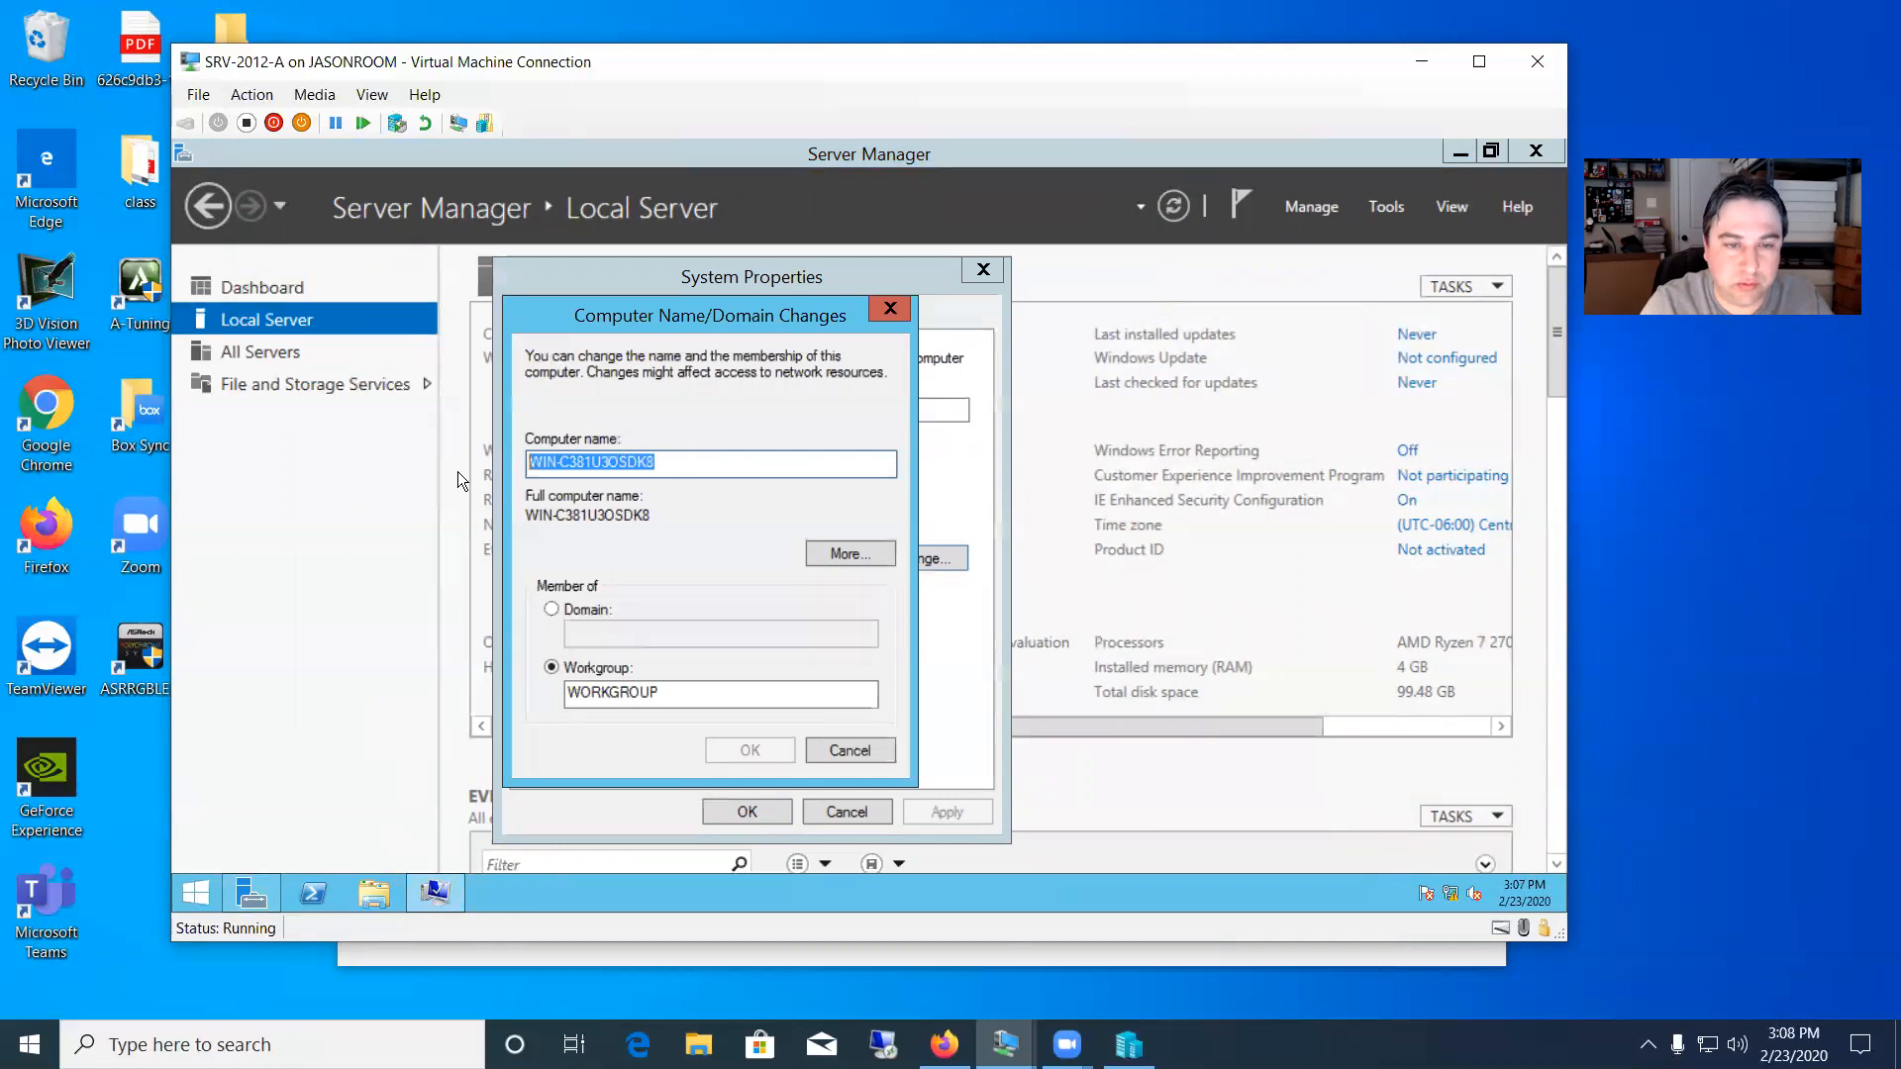
pyautogui.write('S')
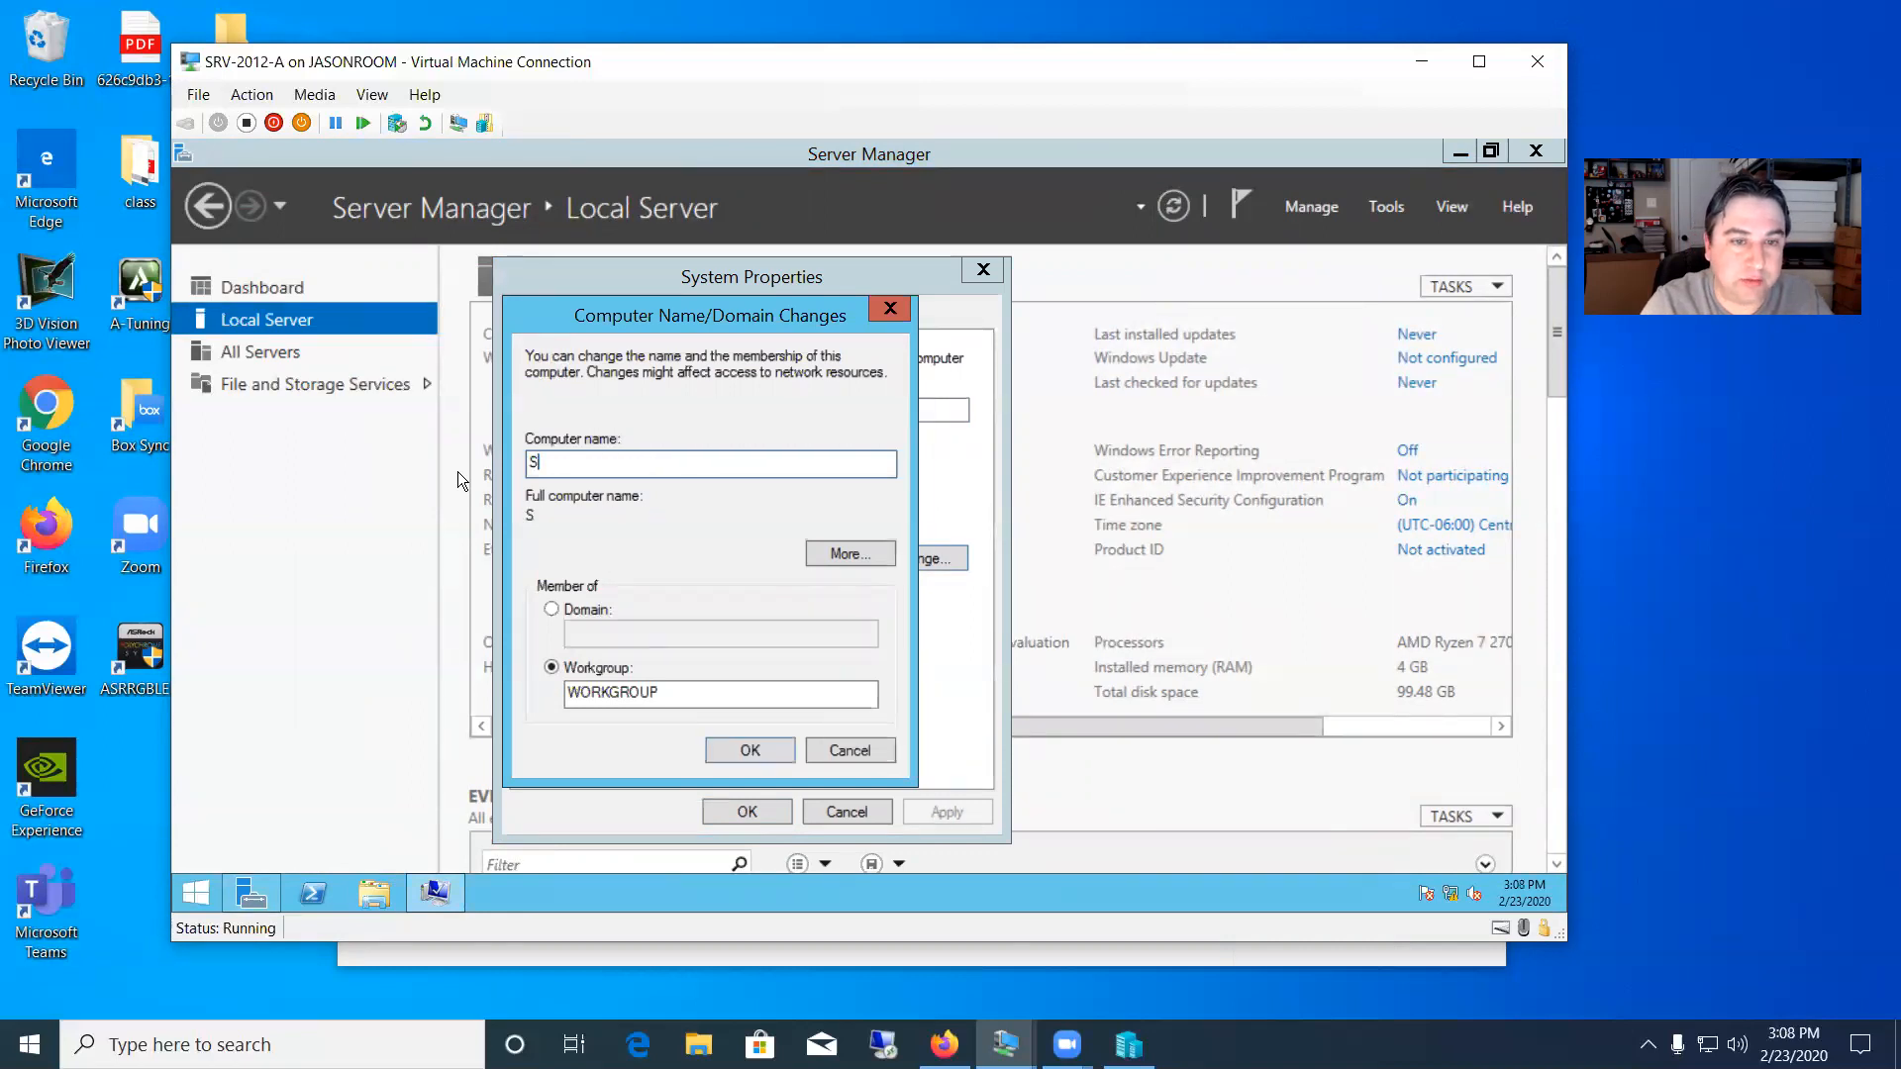
pyautogui.write('RV-2012-')
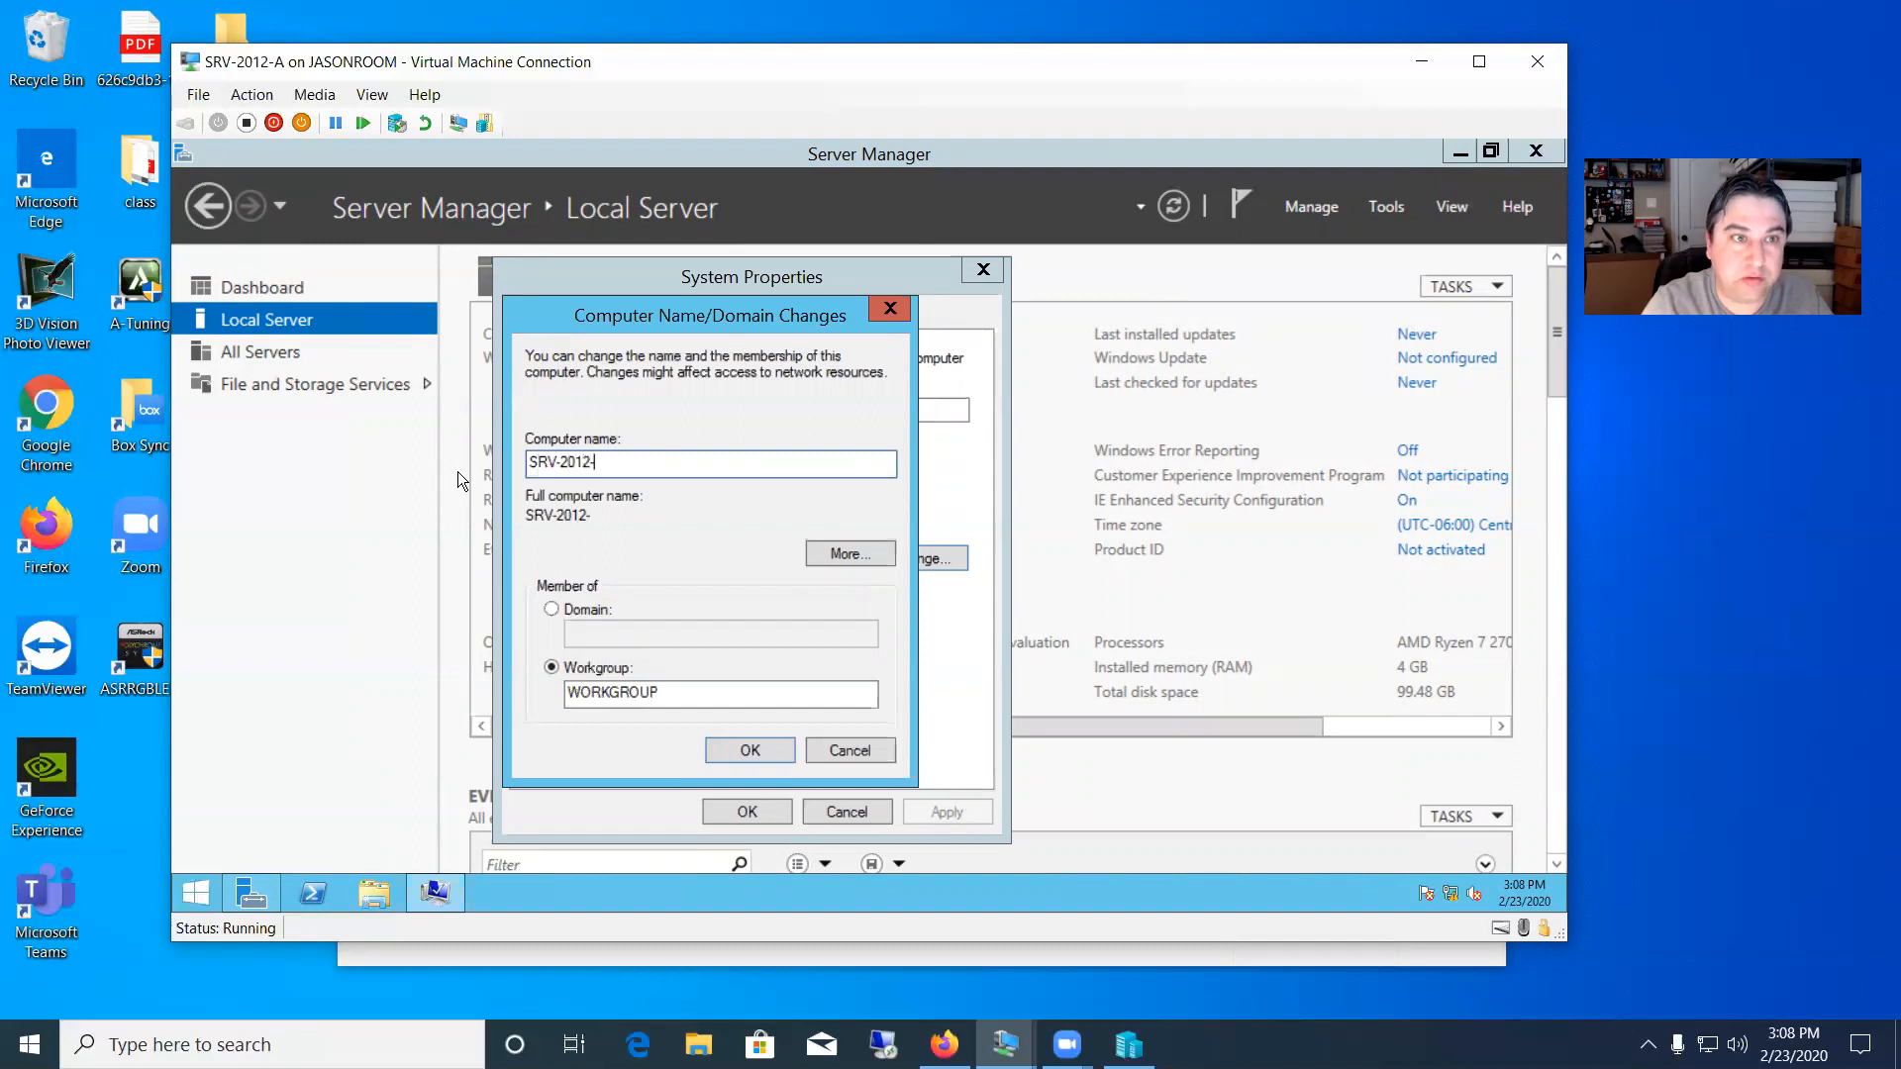
pyautogui.write('A')
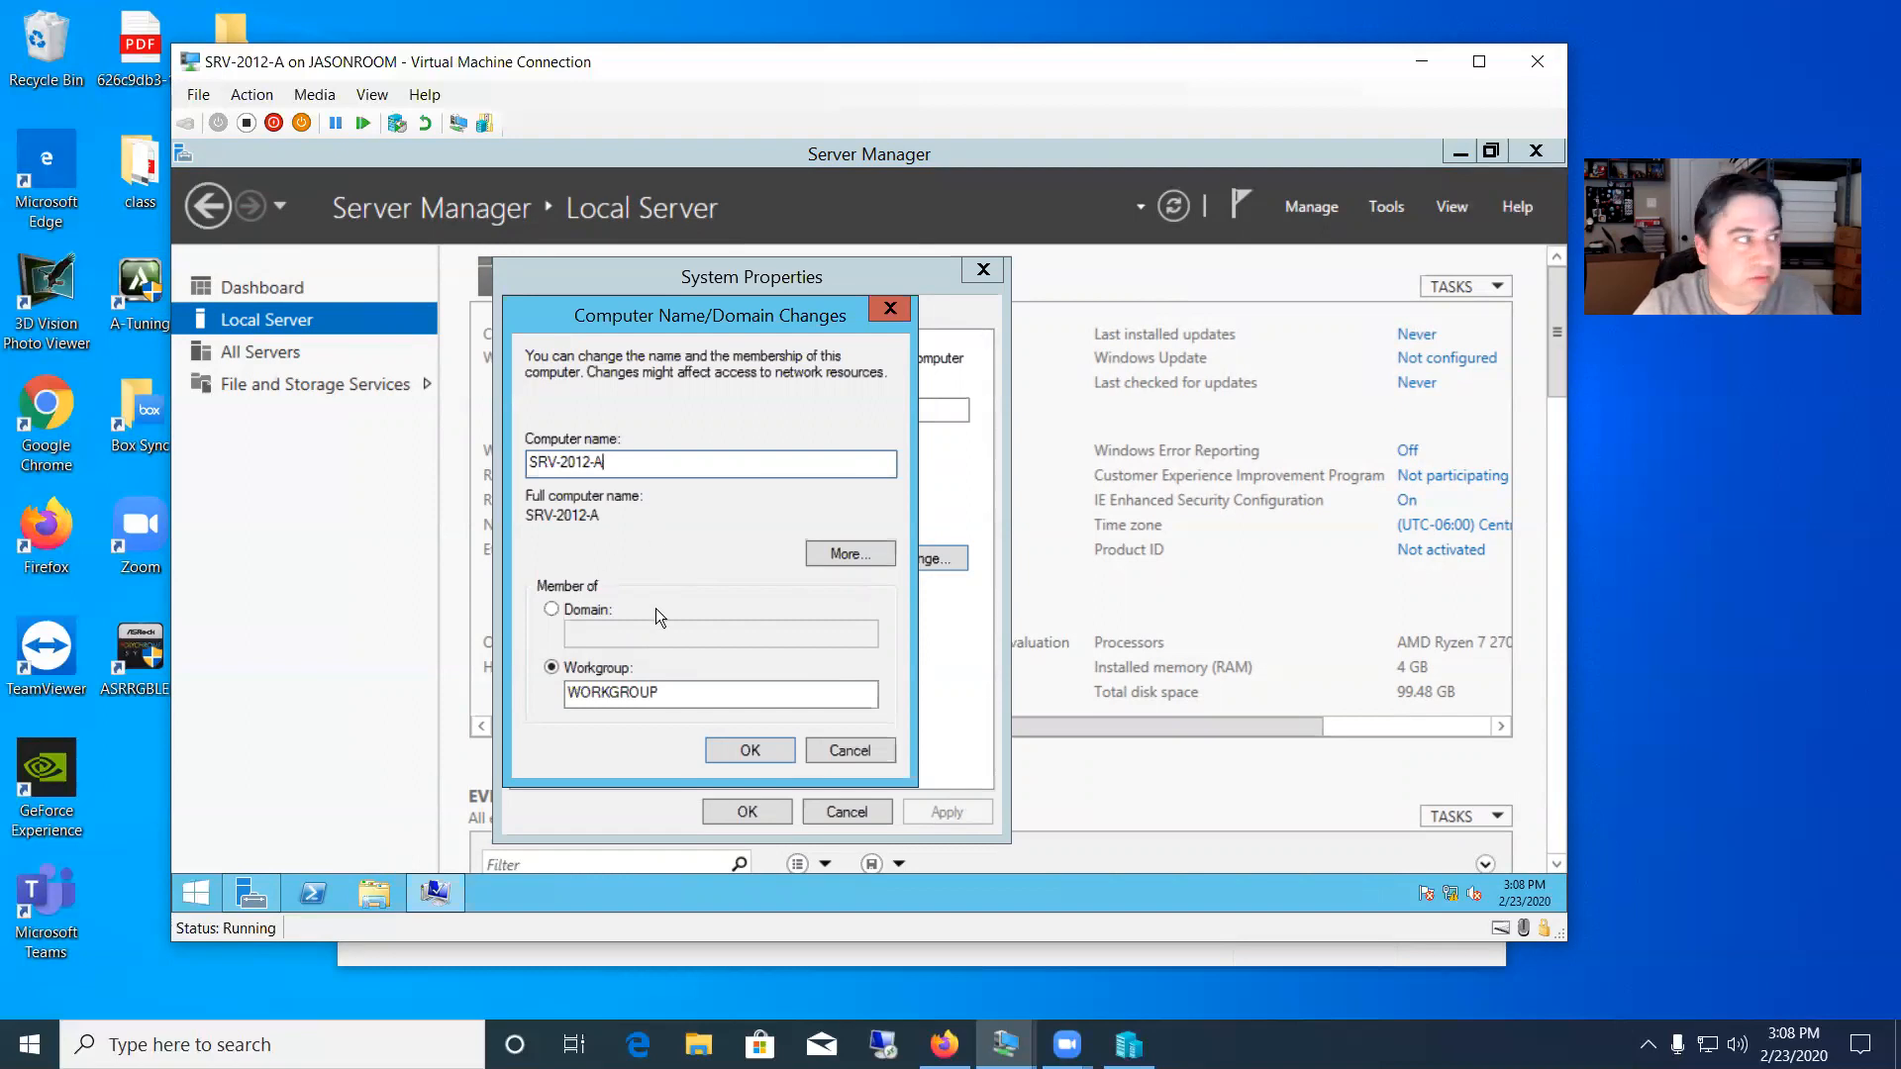
pyautogui.click(752, 752)
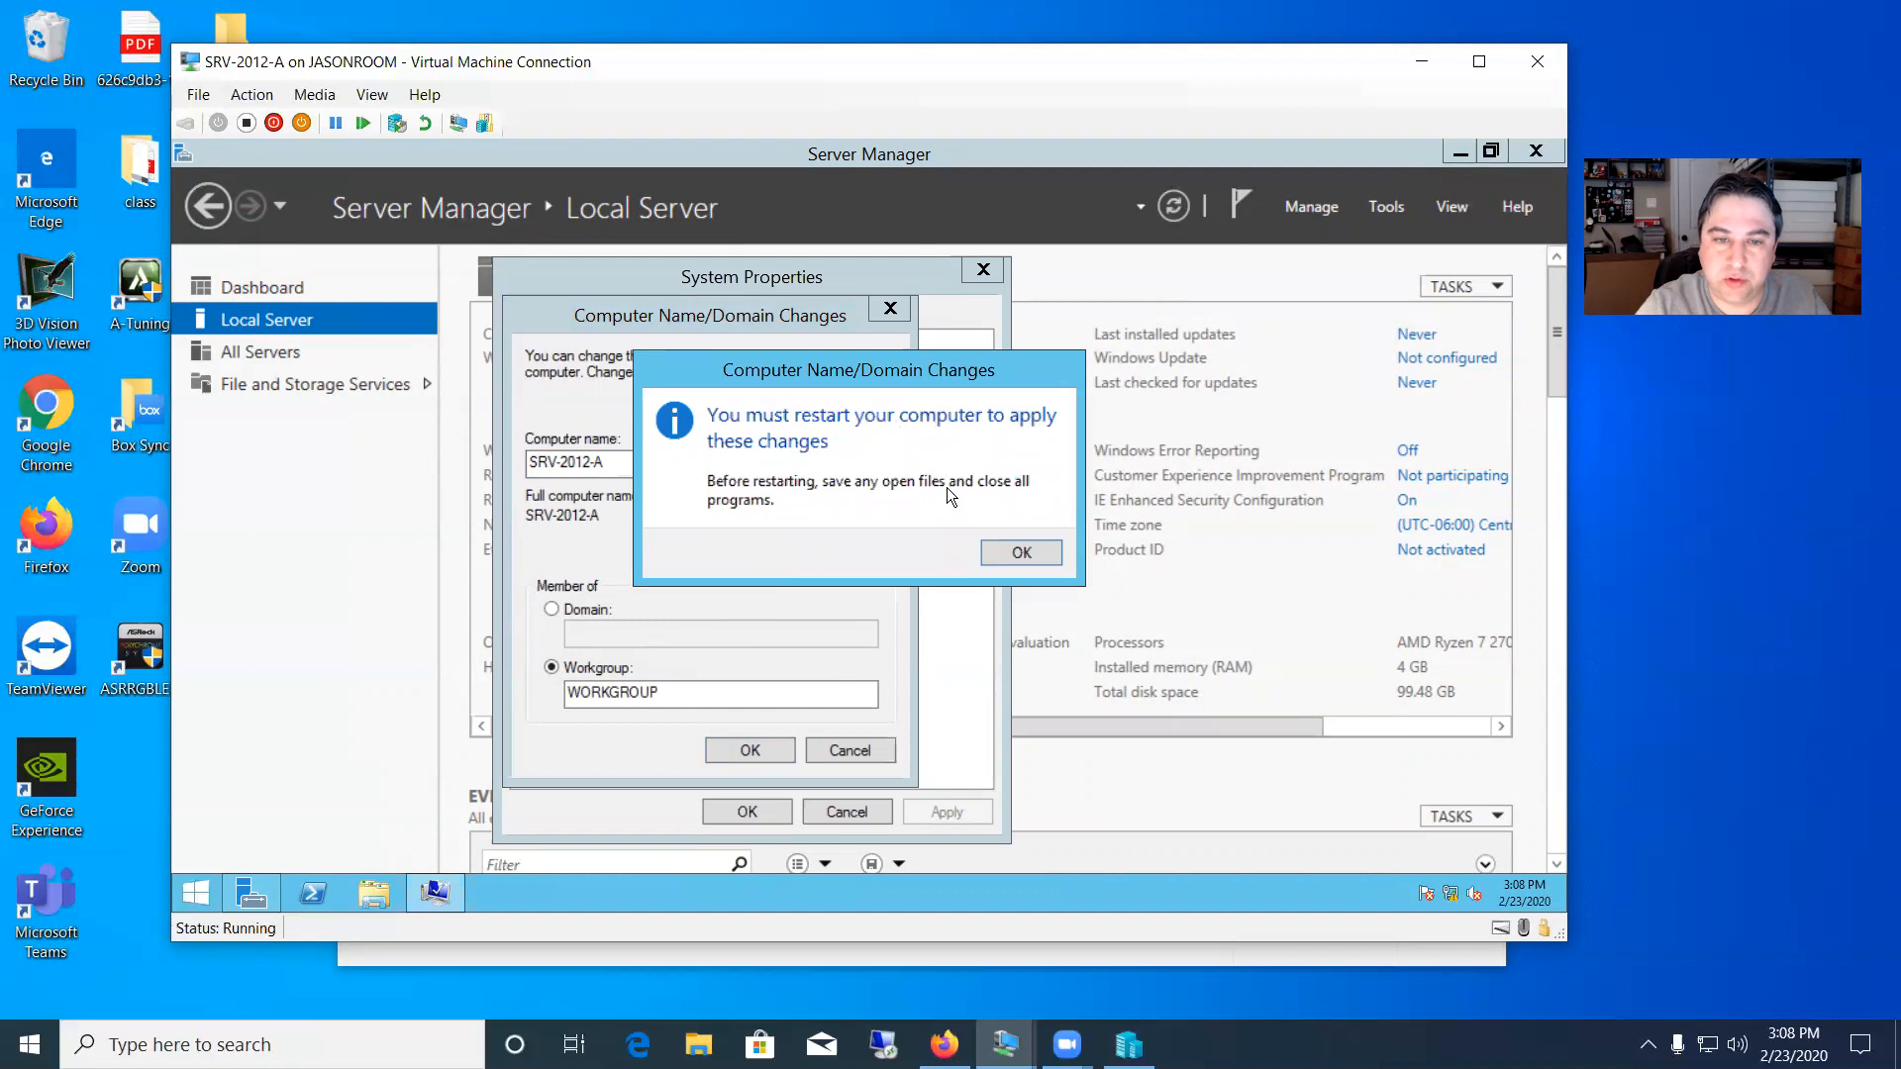
pyautogui.click(1017, 559)
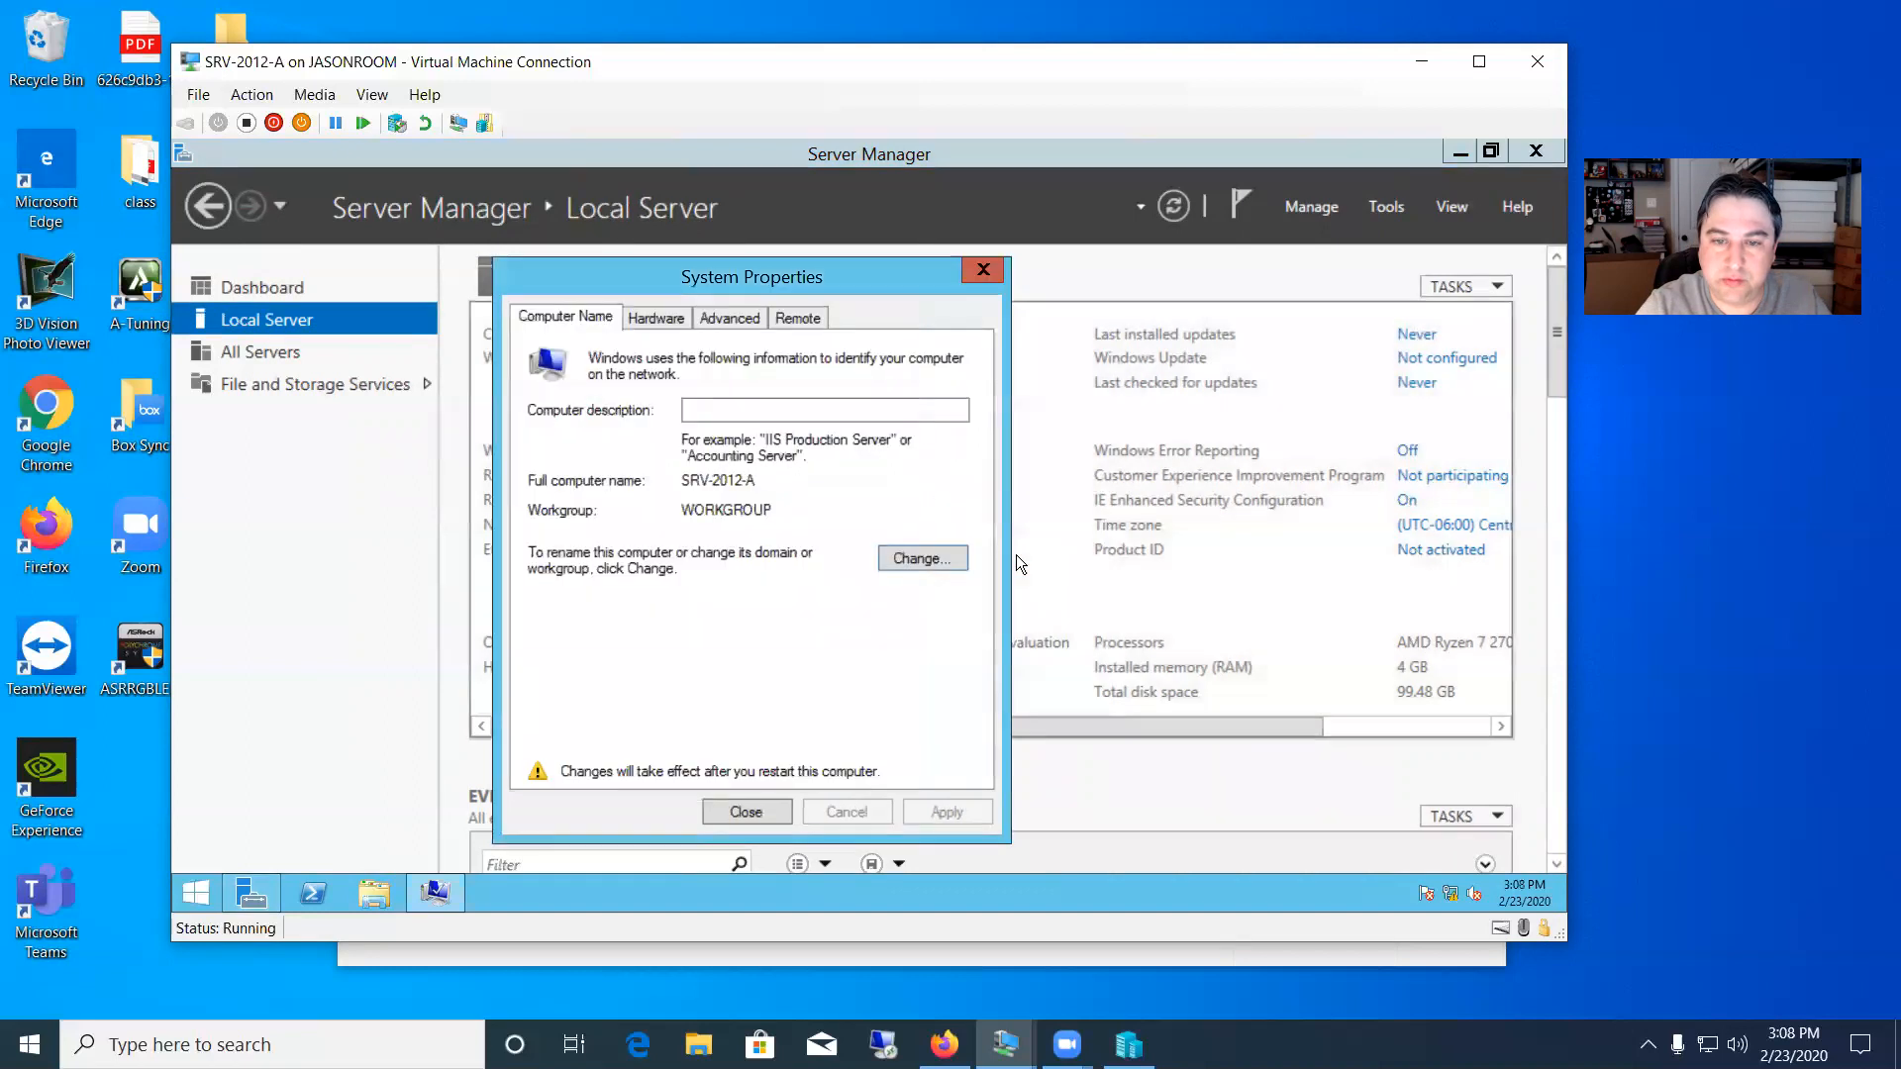
pyautogui.click(768, 810)
pyautogui.click(889, 540)
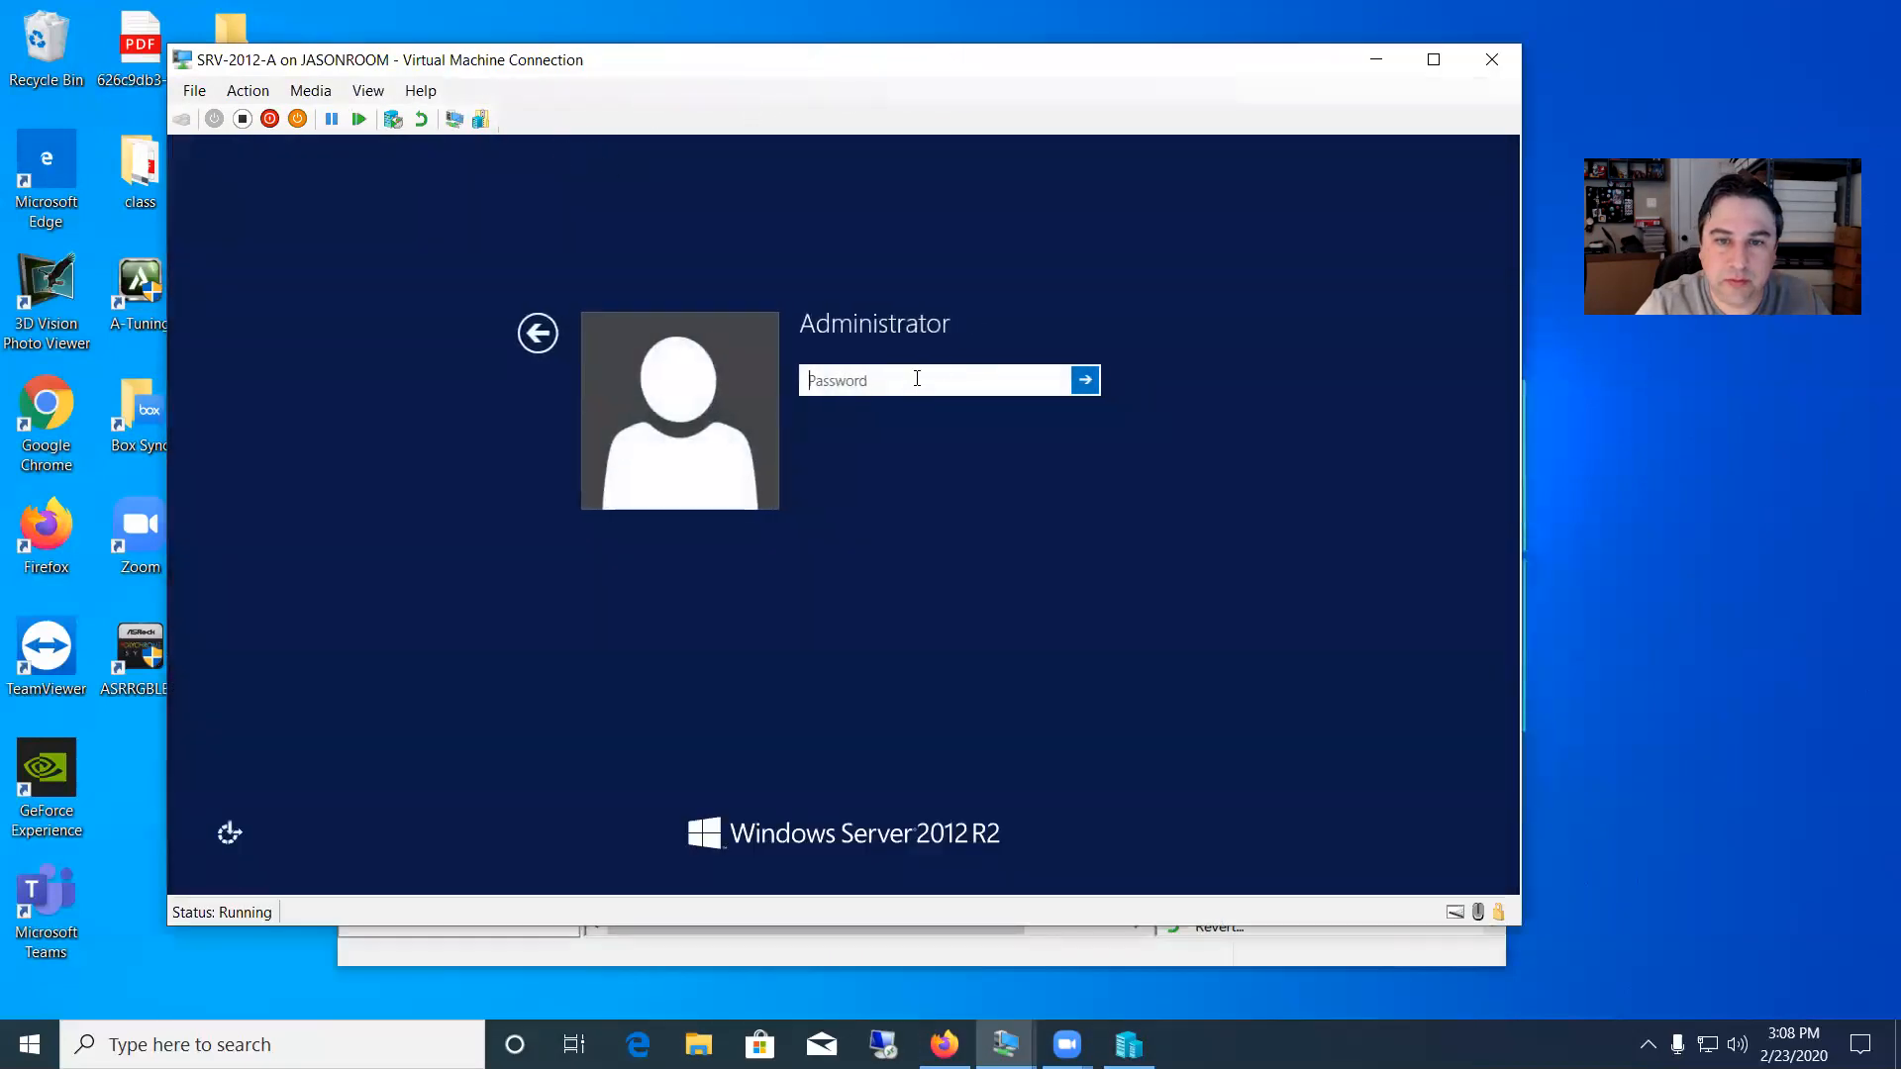
# Sign in to the server as Administrator with the account password and reposition the virtual machine window
pyautogui.write('************')
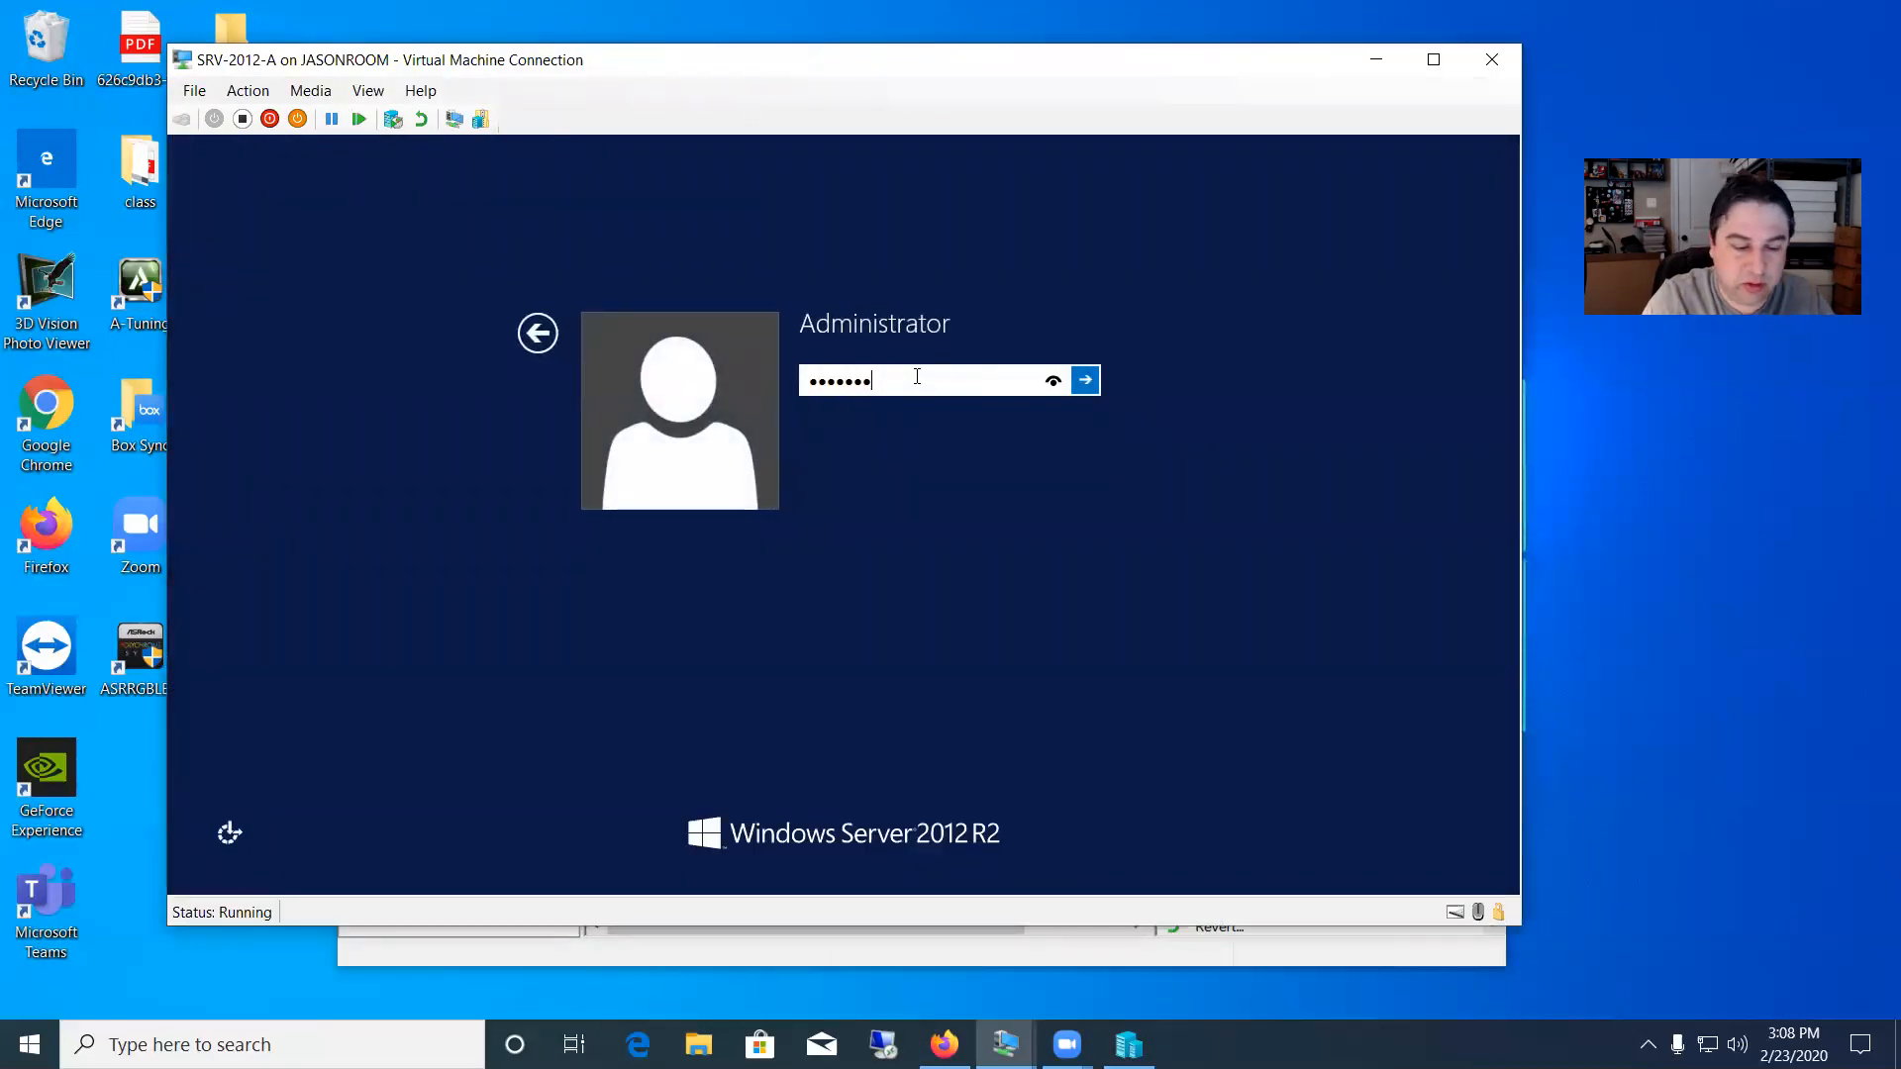
pyautogui.press('Return')
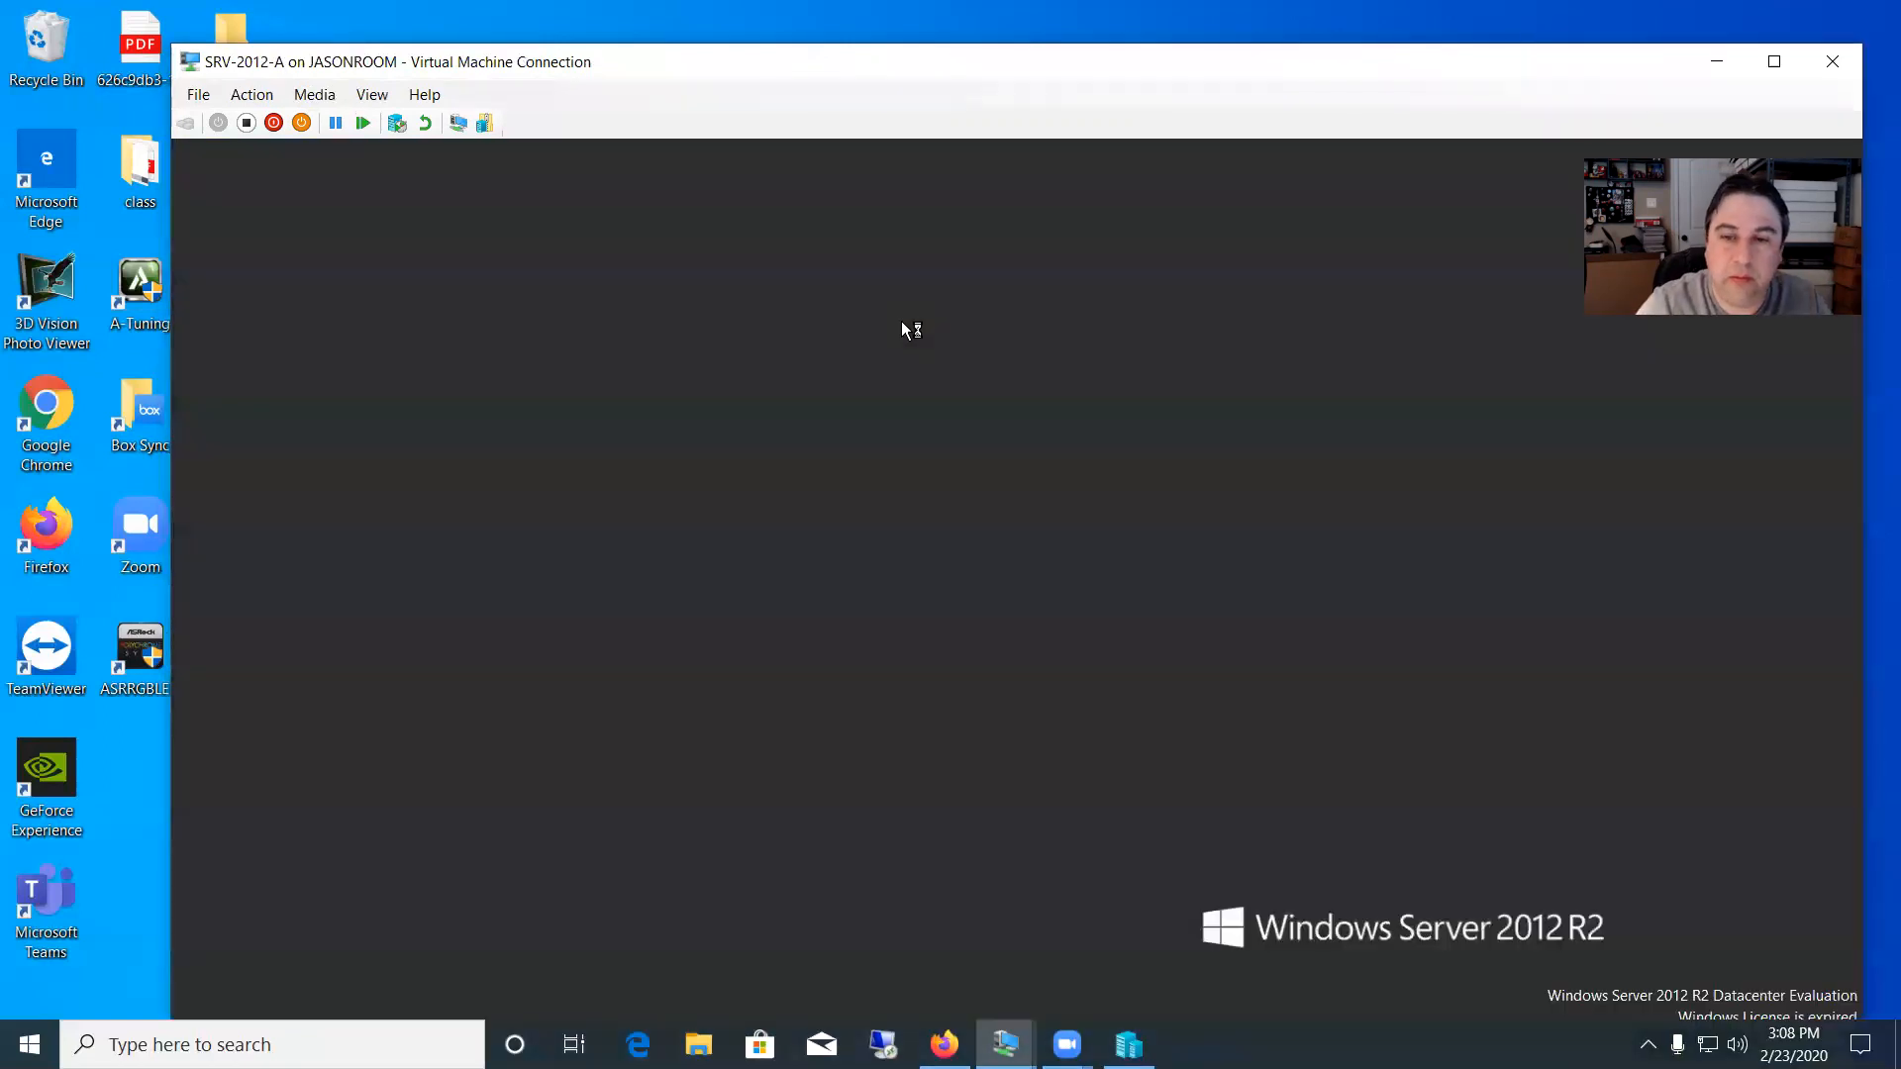
pyautogui.moveTo(1003, 50); pyautogui.dragTo(1004, 0)
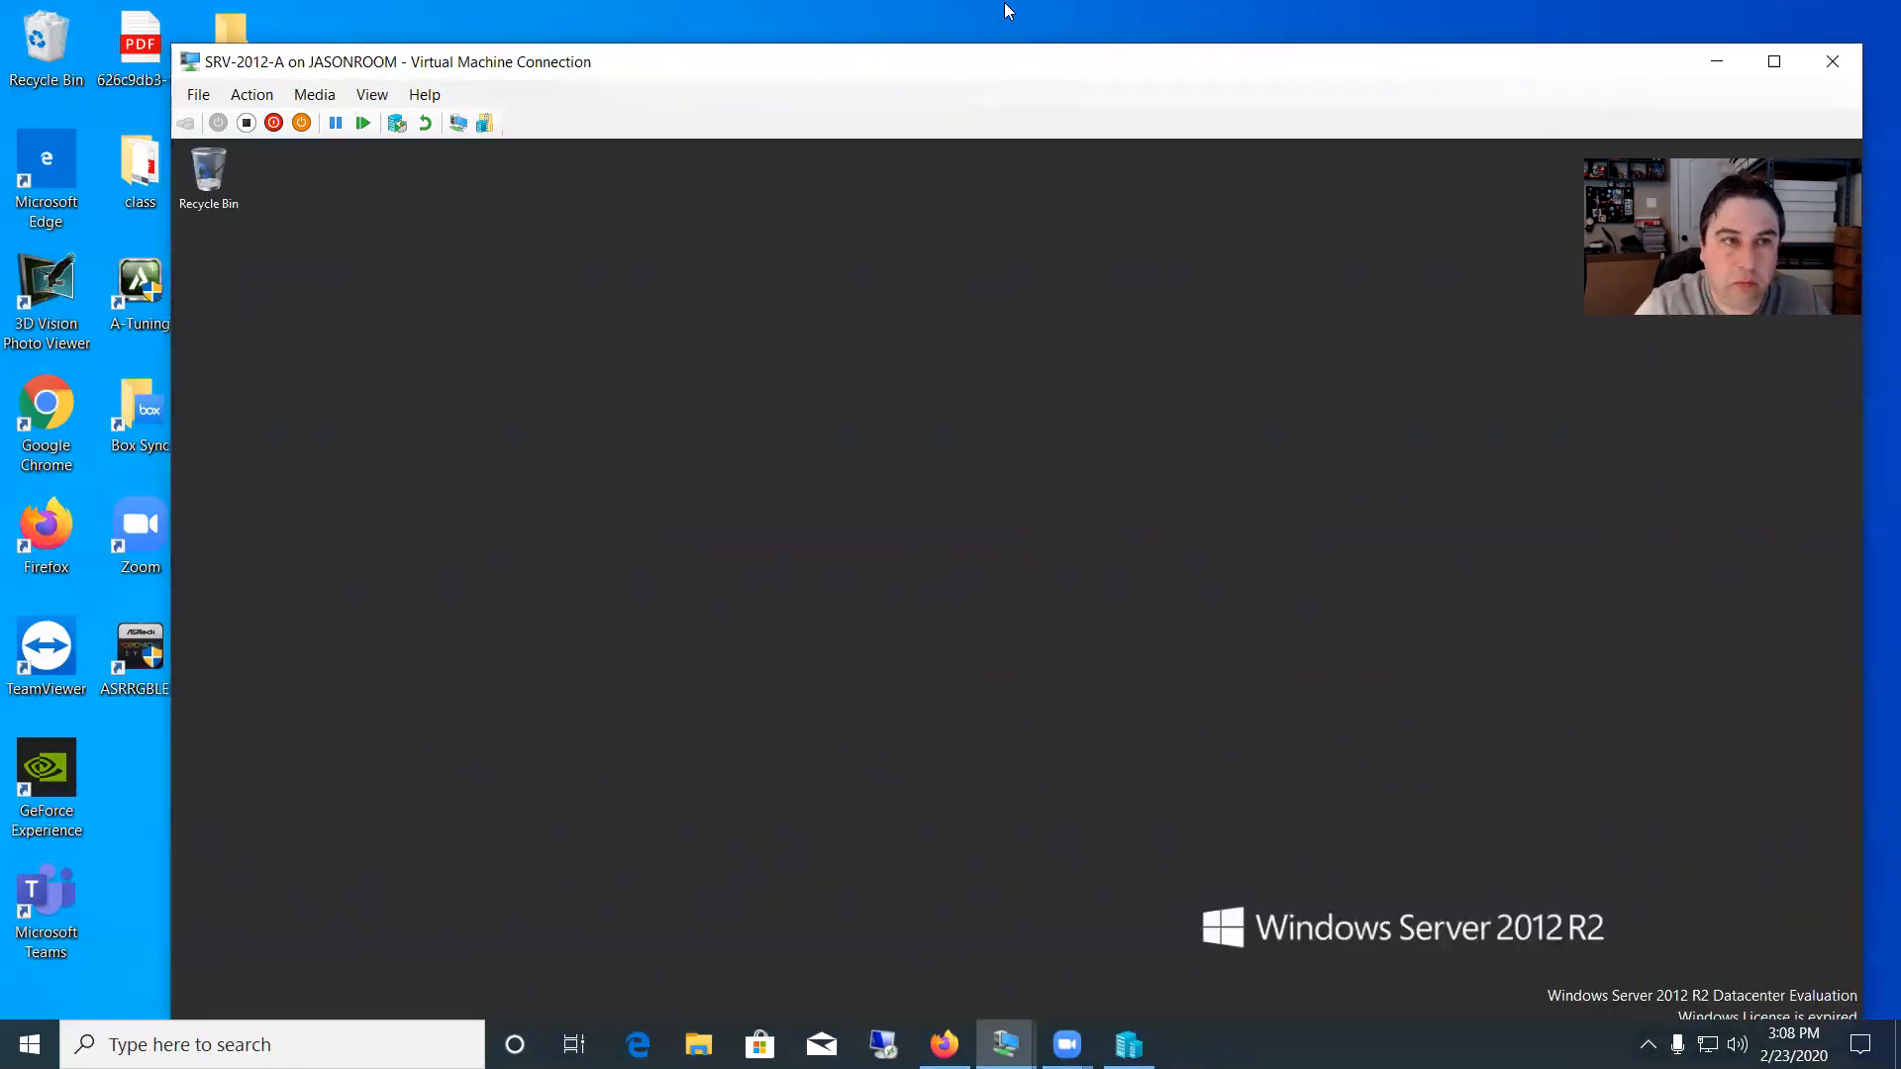
pyautogui.doubleClick(87, 10)
pyautogui.moveTo(69, 74); pyautogui.dragTo(555, 294)
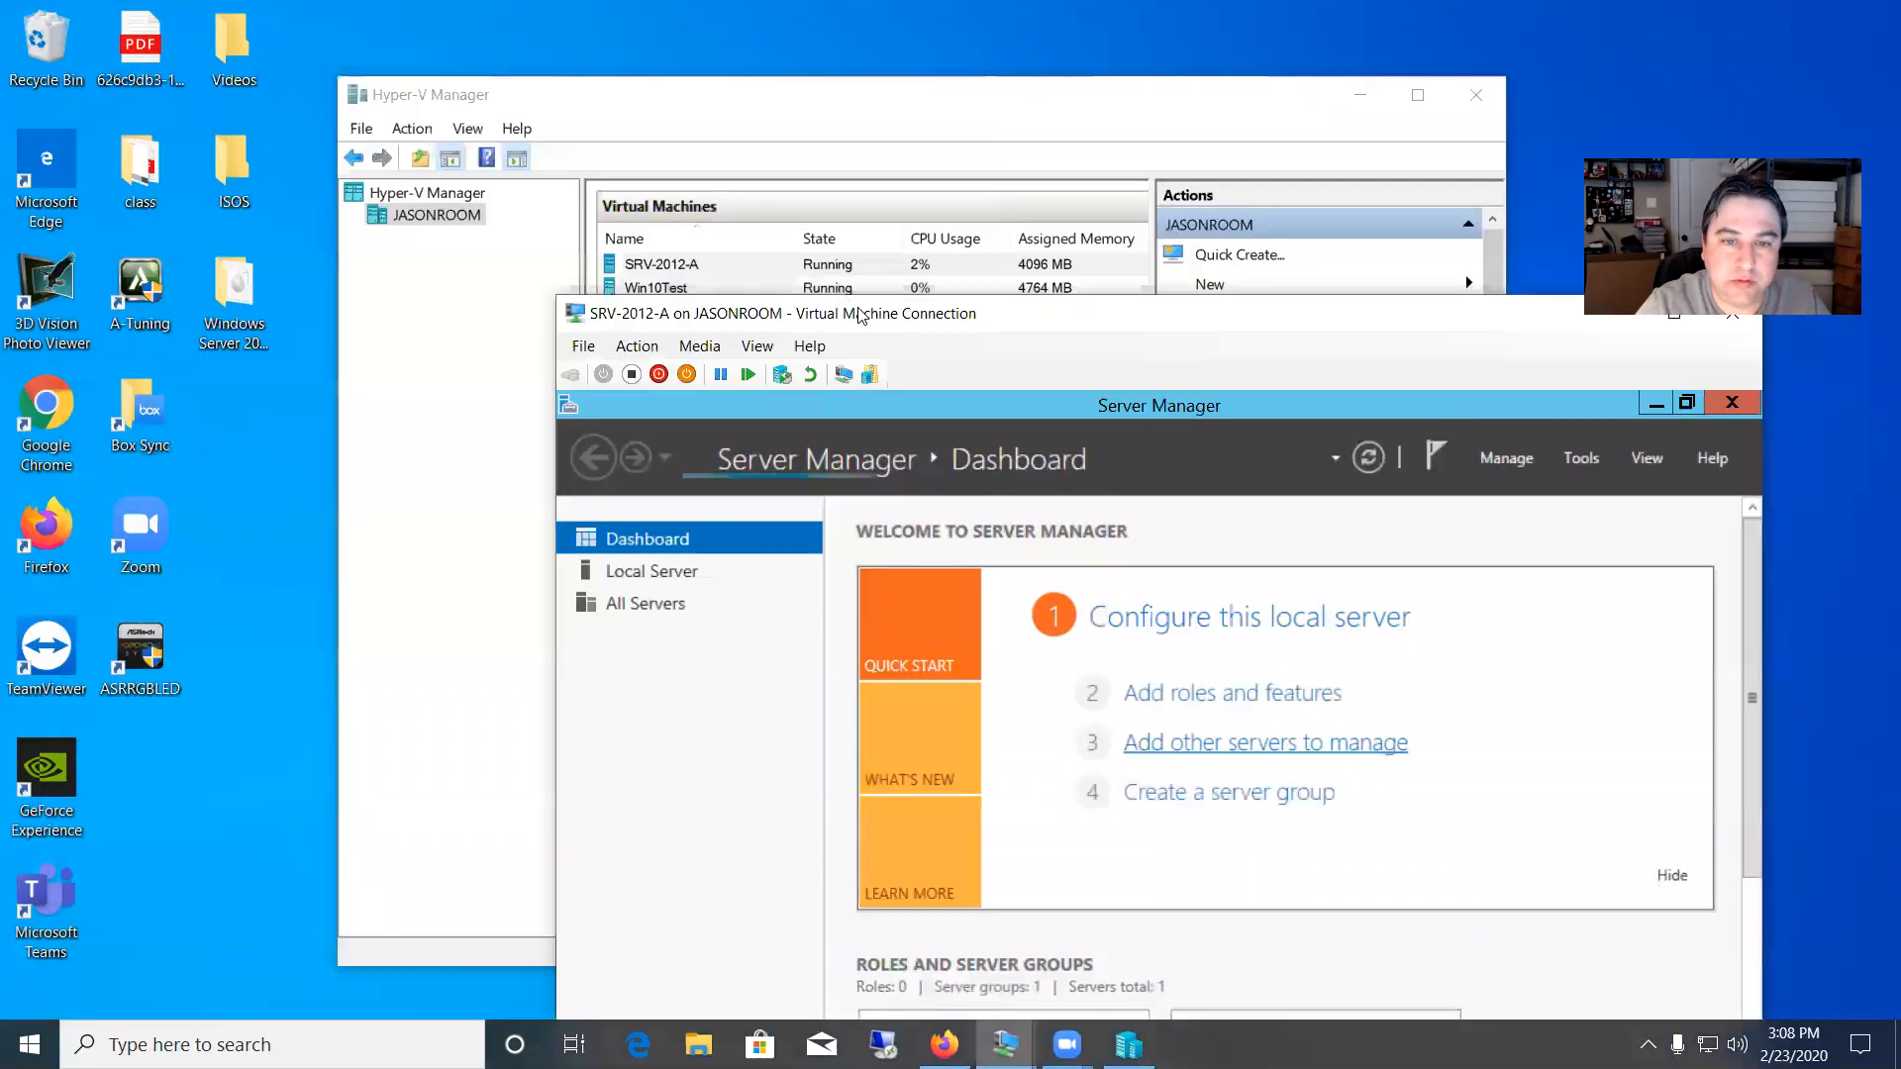
pyautogui.moveTo(860, 315); pyautogui.dragTo(566, 67)
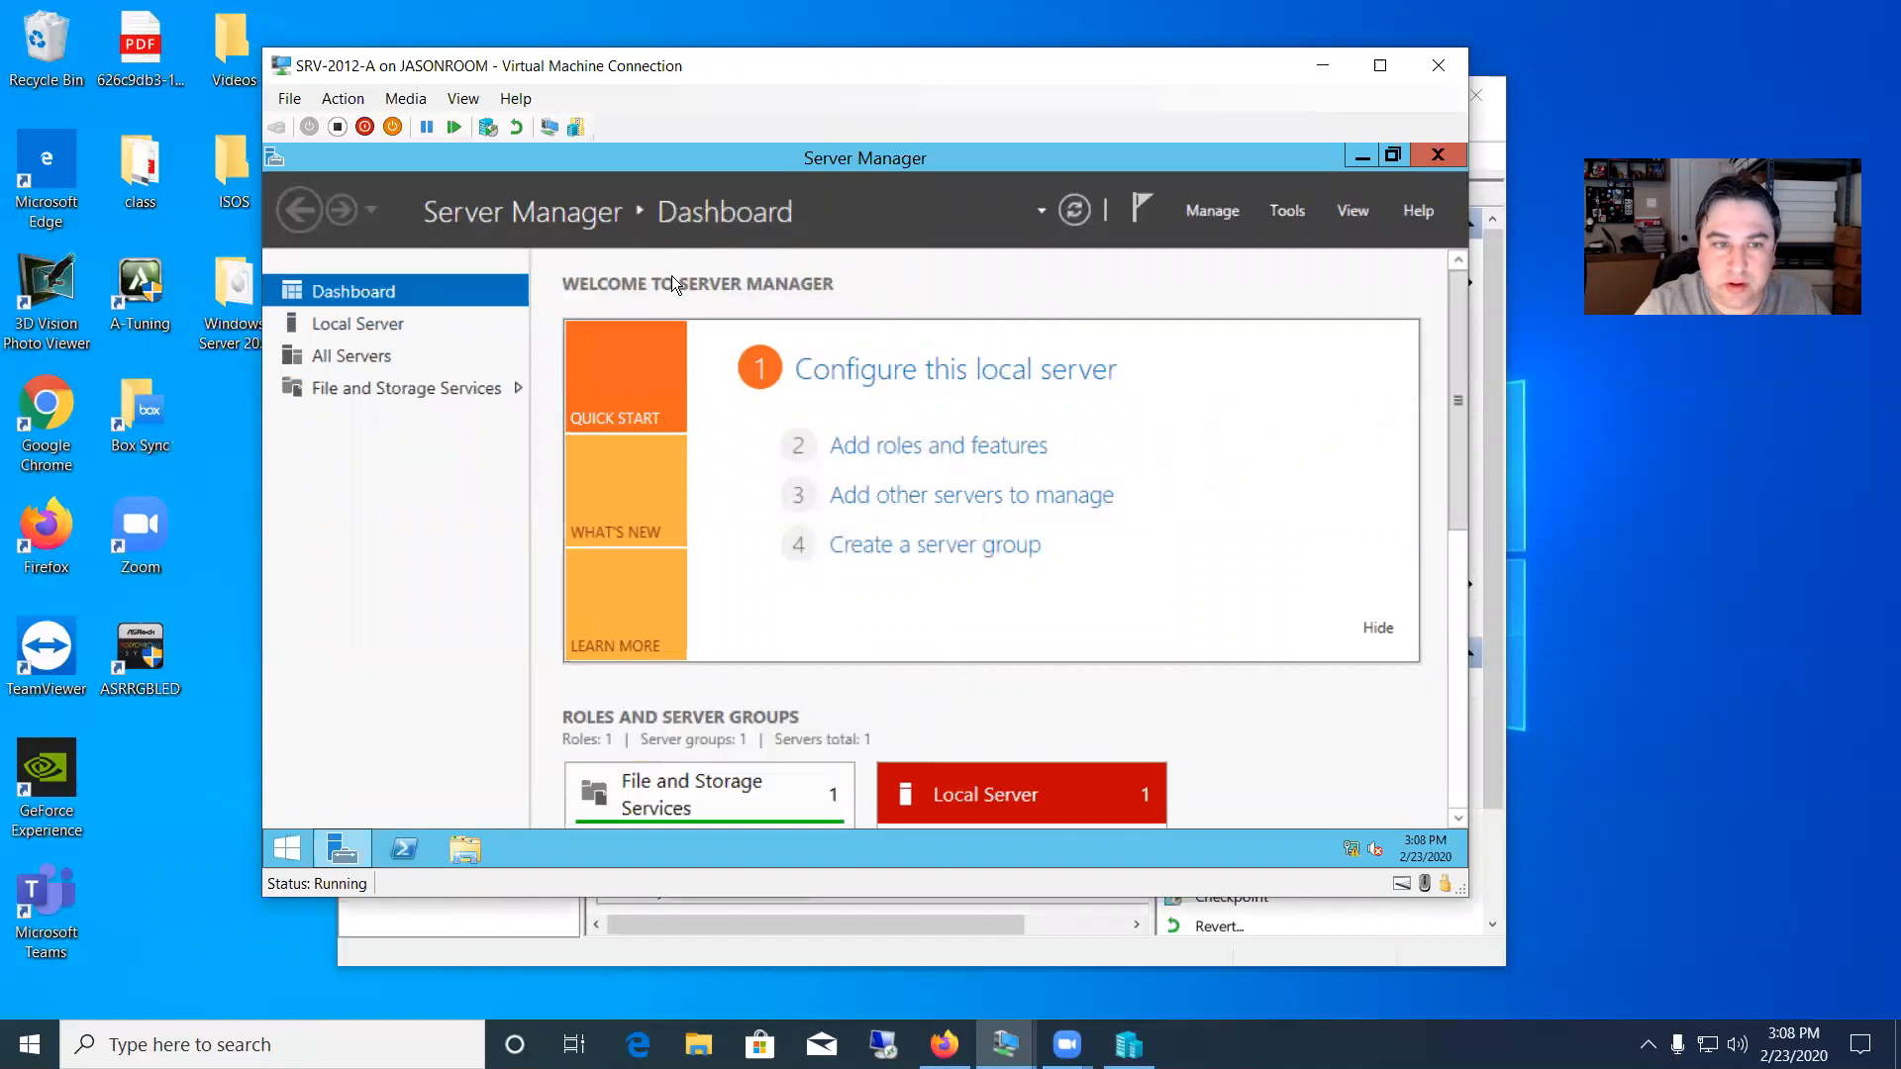
# Check the computer name in the Local Server properties and close Server Manager
pyautogui.click(356, 324)
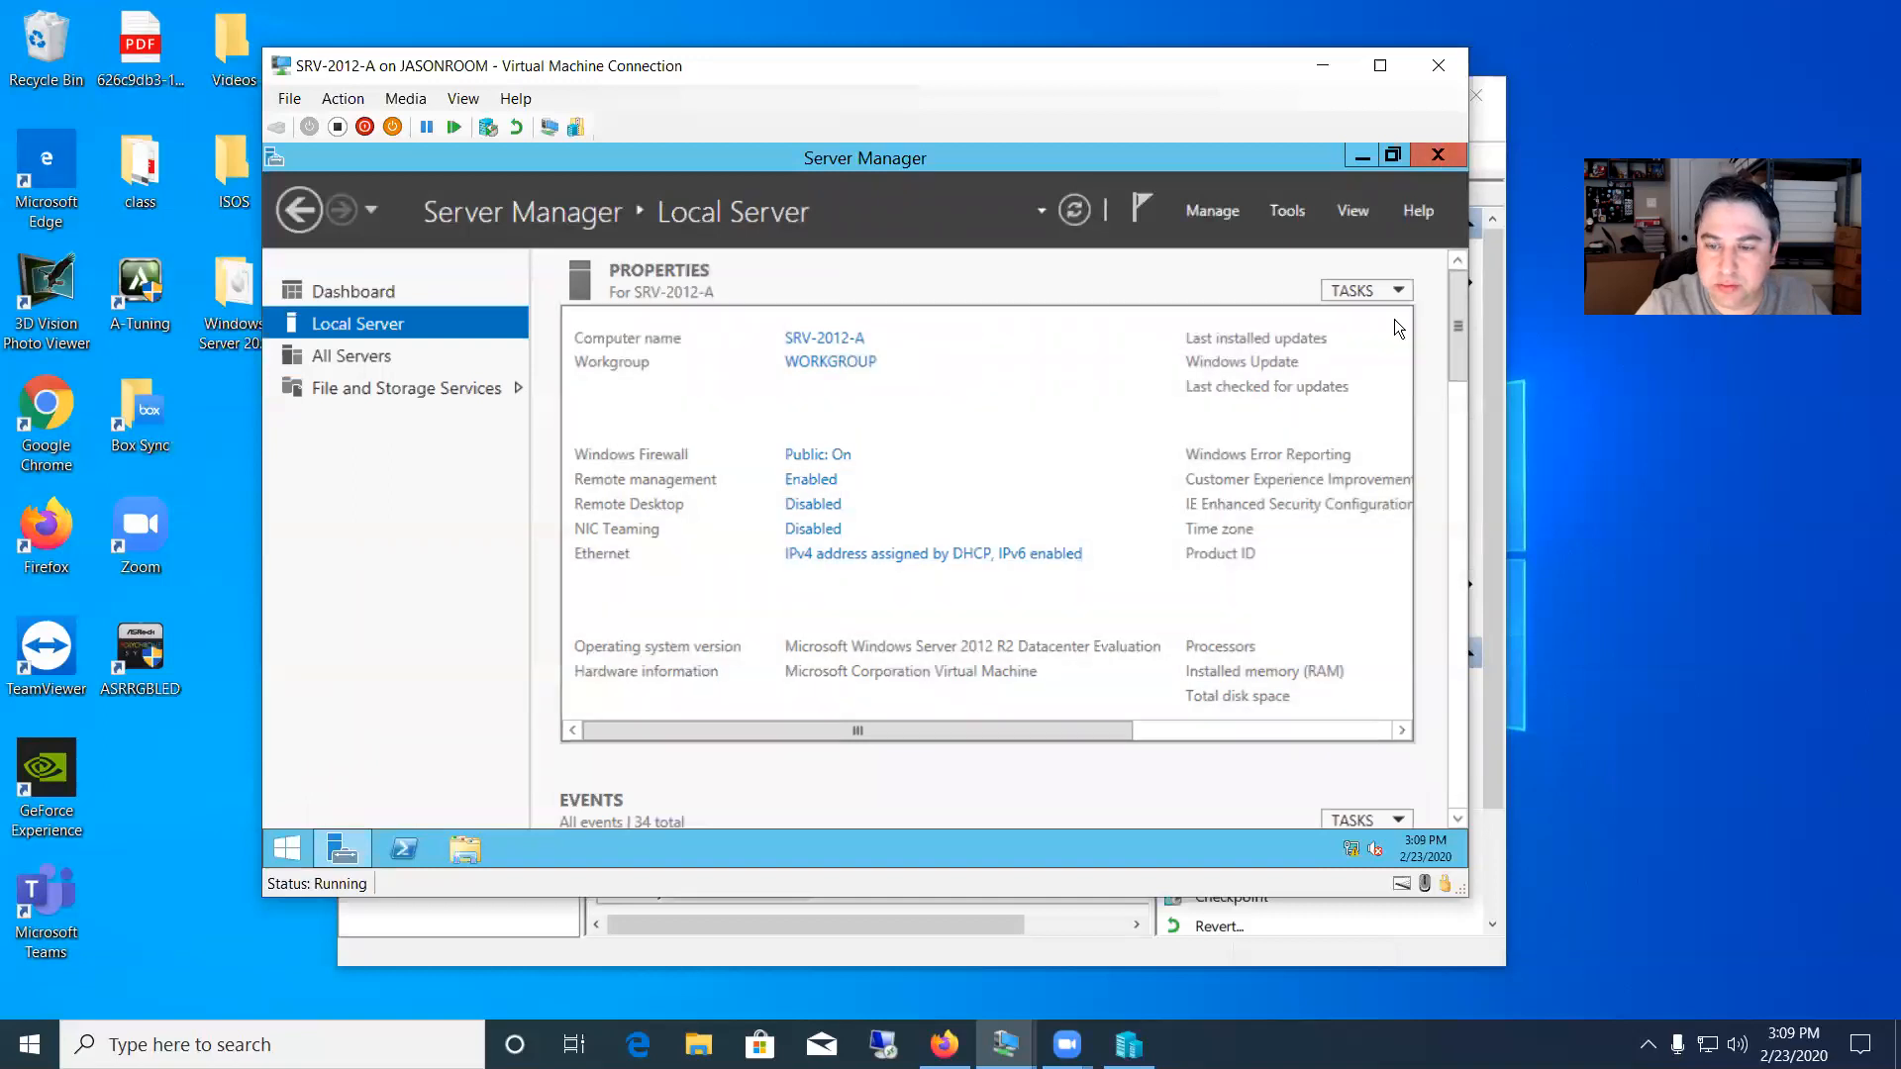
pyautogui.click(1435, 154)
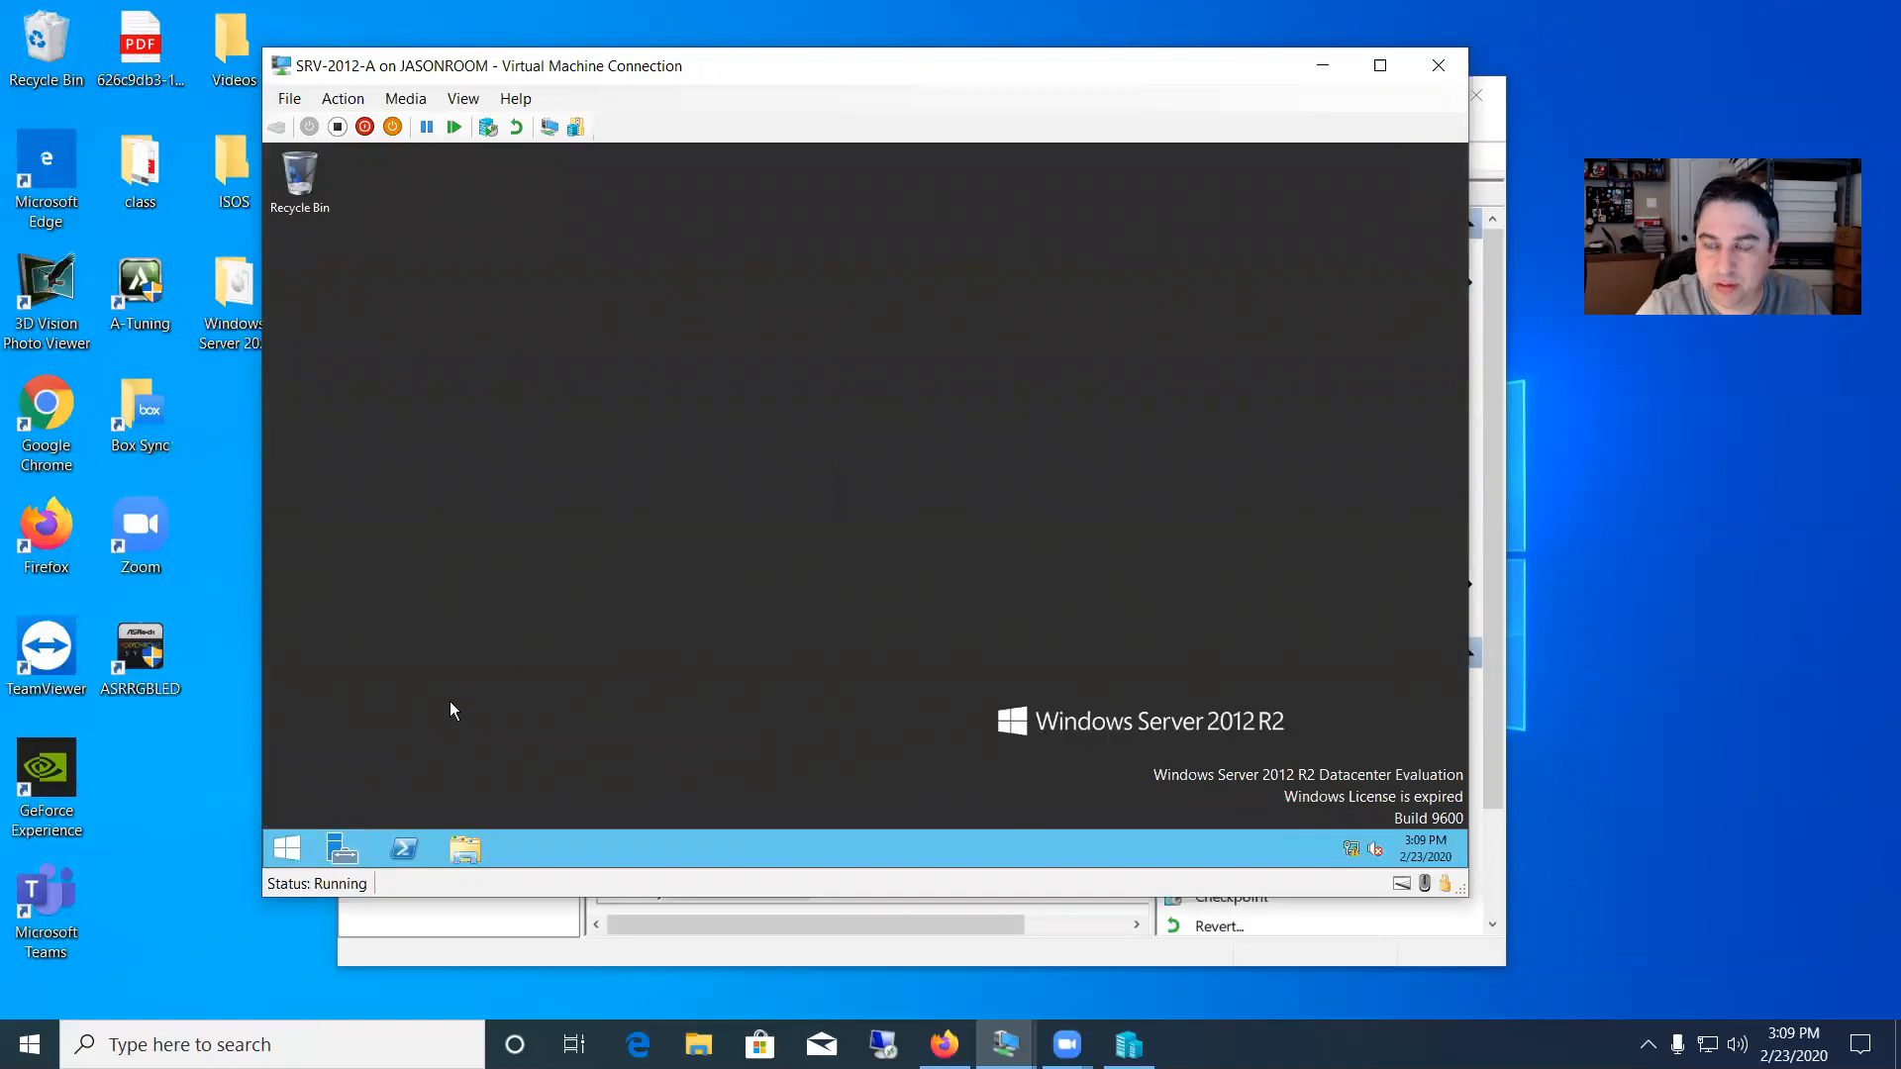
# Run ipconfig /all in an administrator Command Prompt and review the host name and Ethernet adapter settings
pyautogui.rightClick(286, 854)
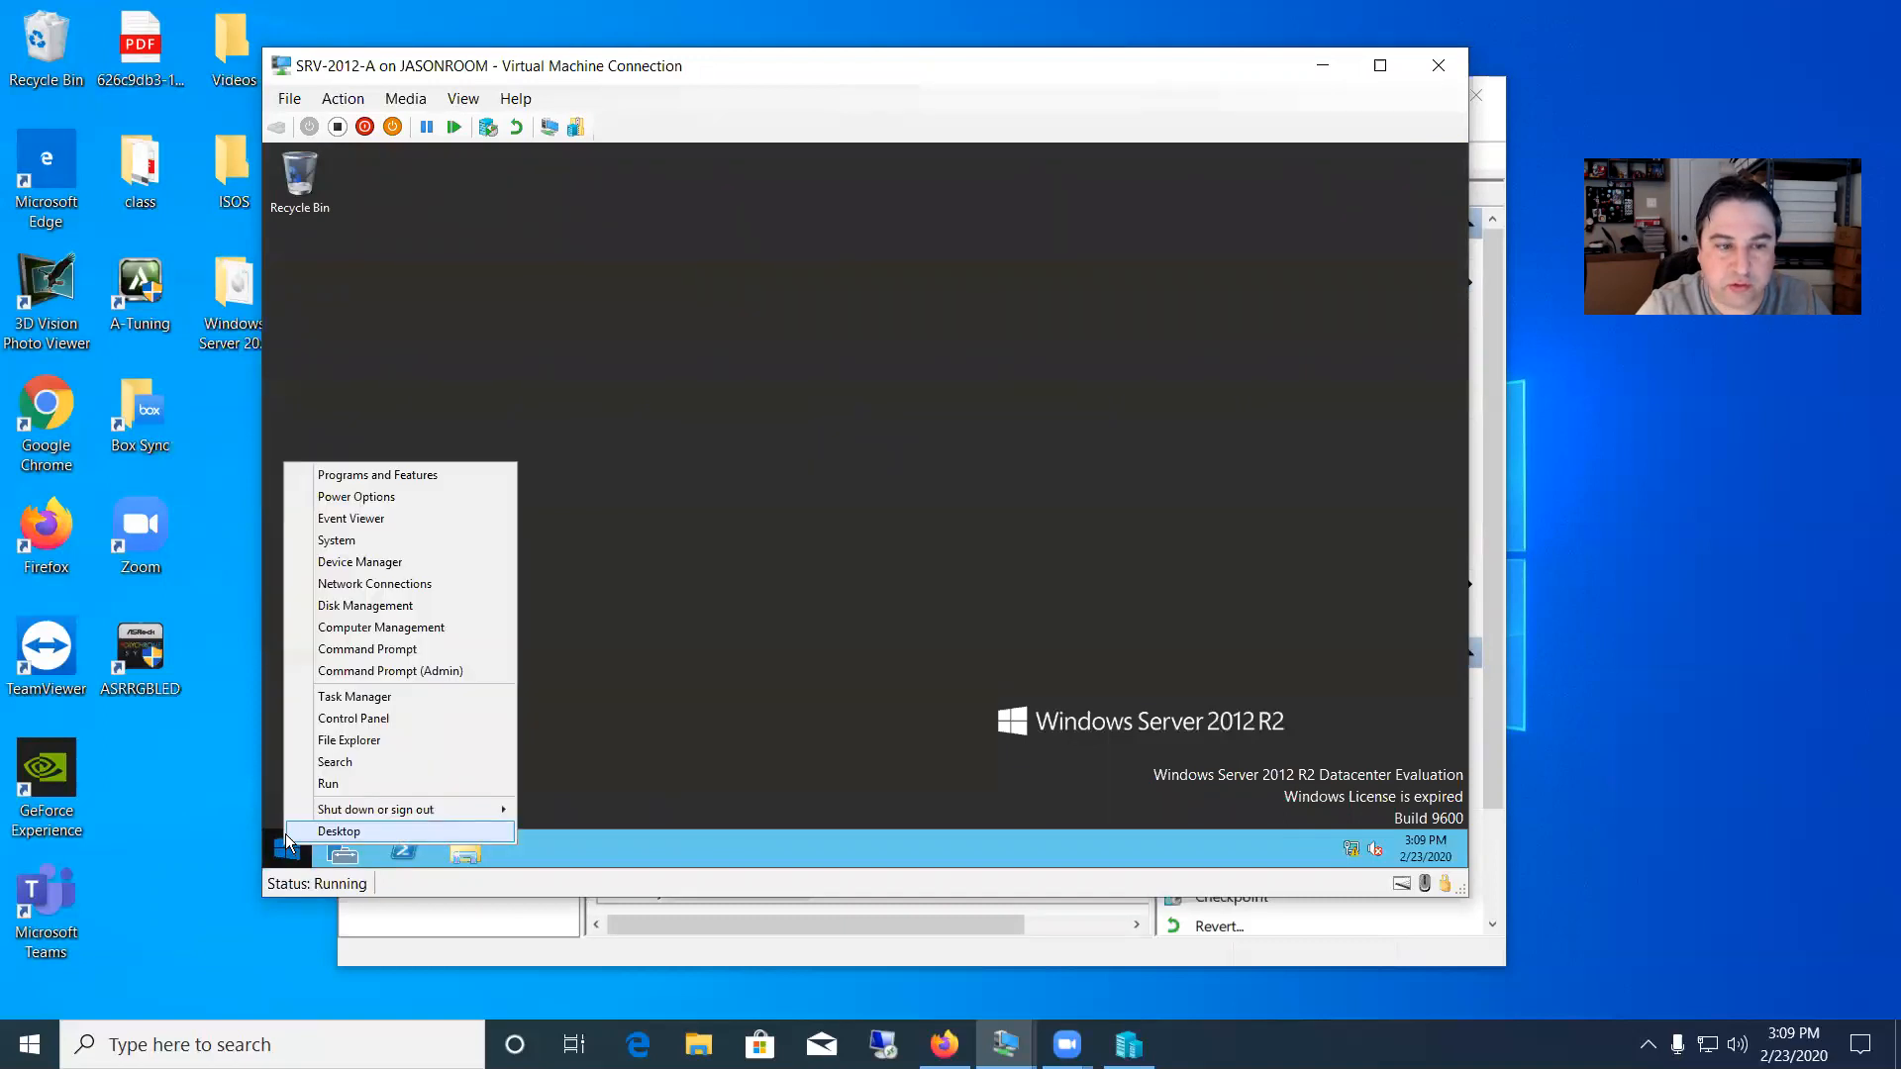
pyautogui.click(394, 670)
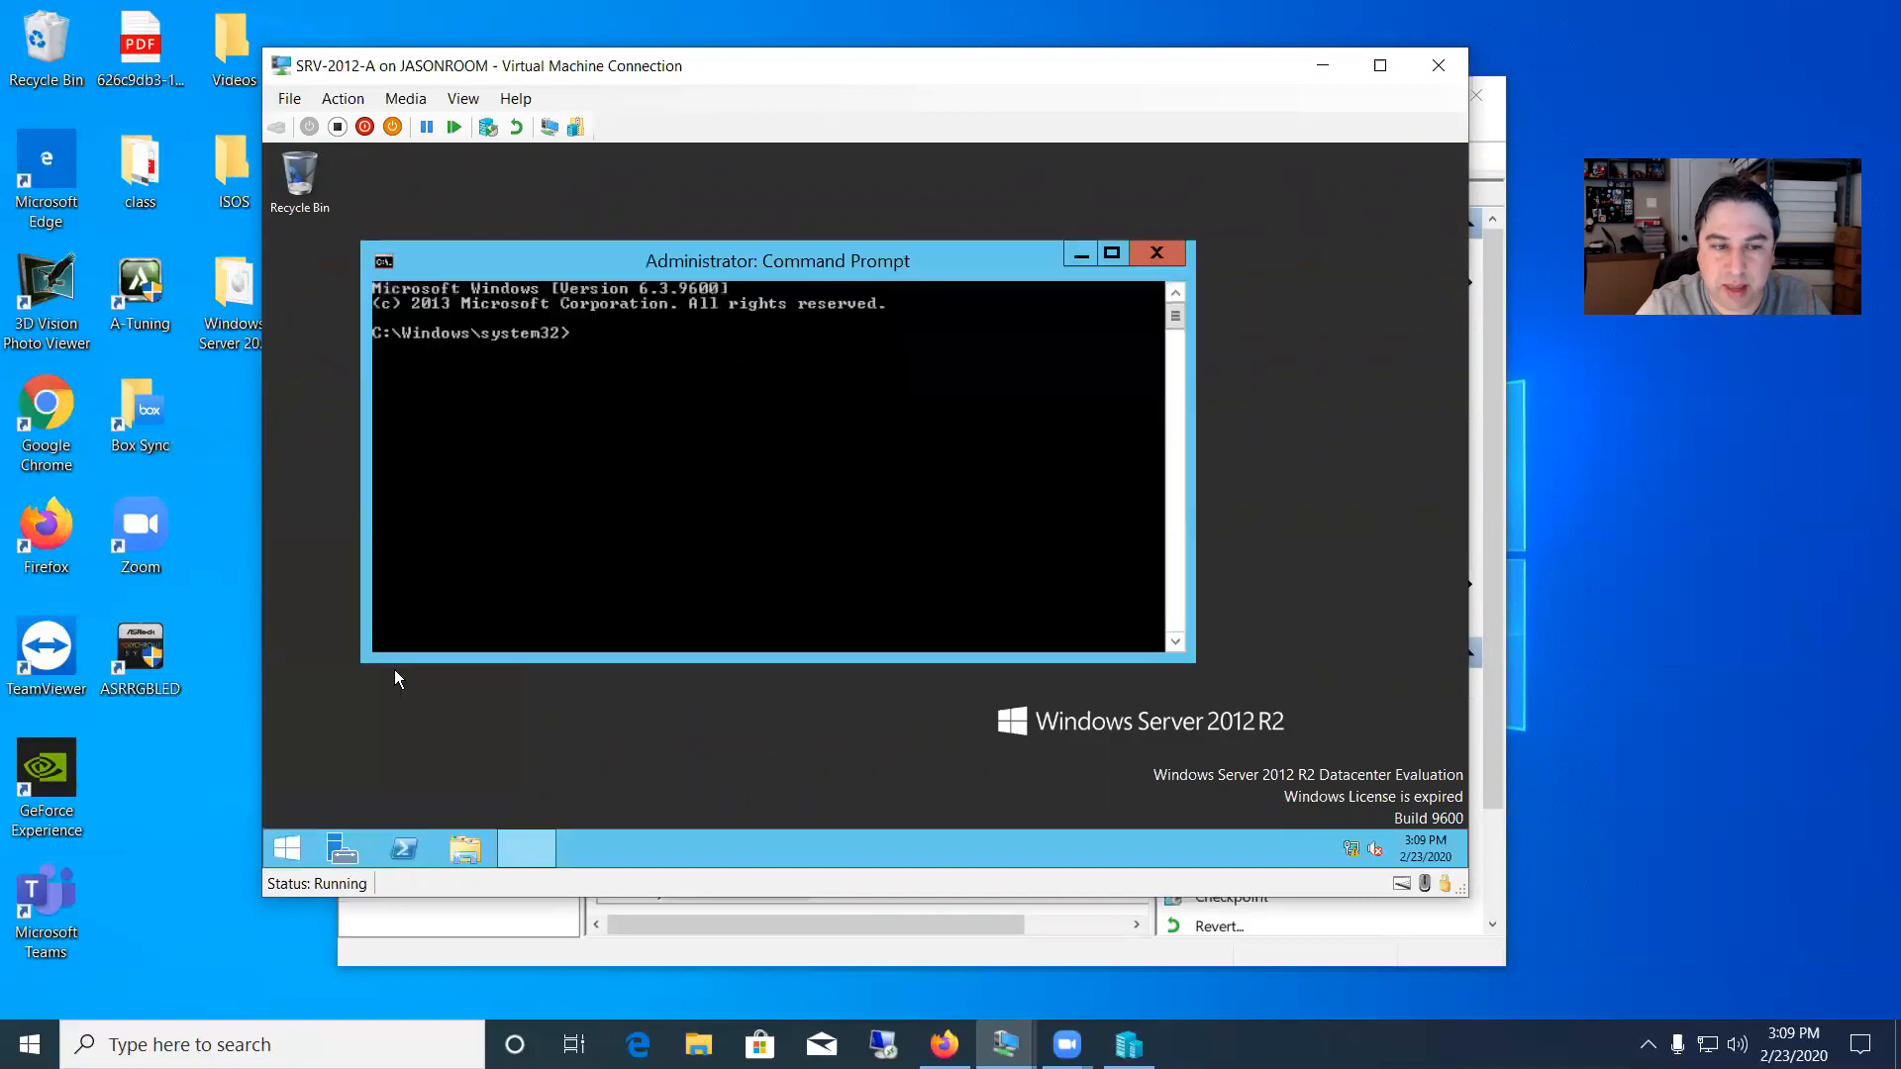
pyautogui.write('ipconfig /all')
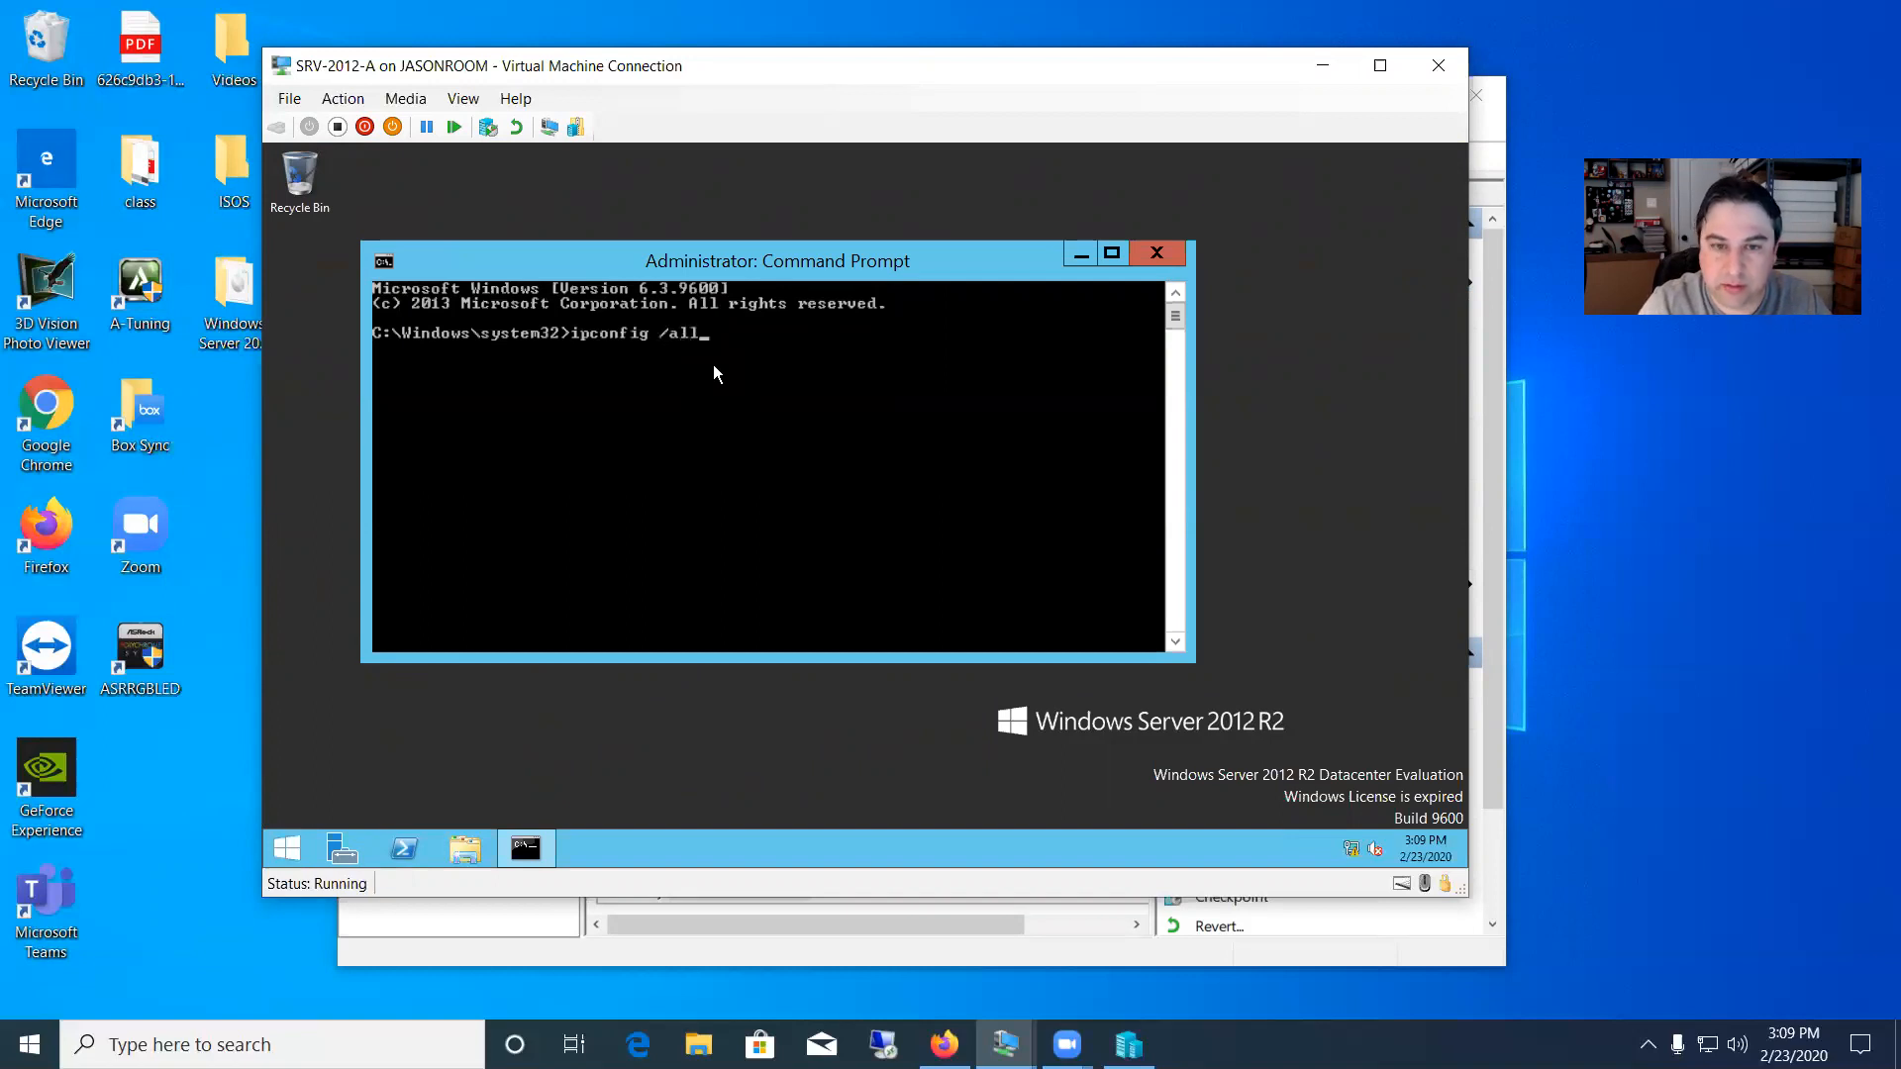
pyautogui.press('Return')
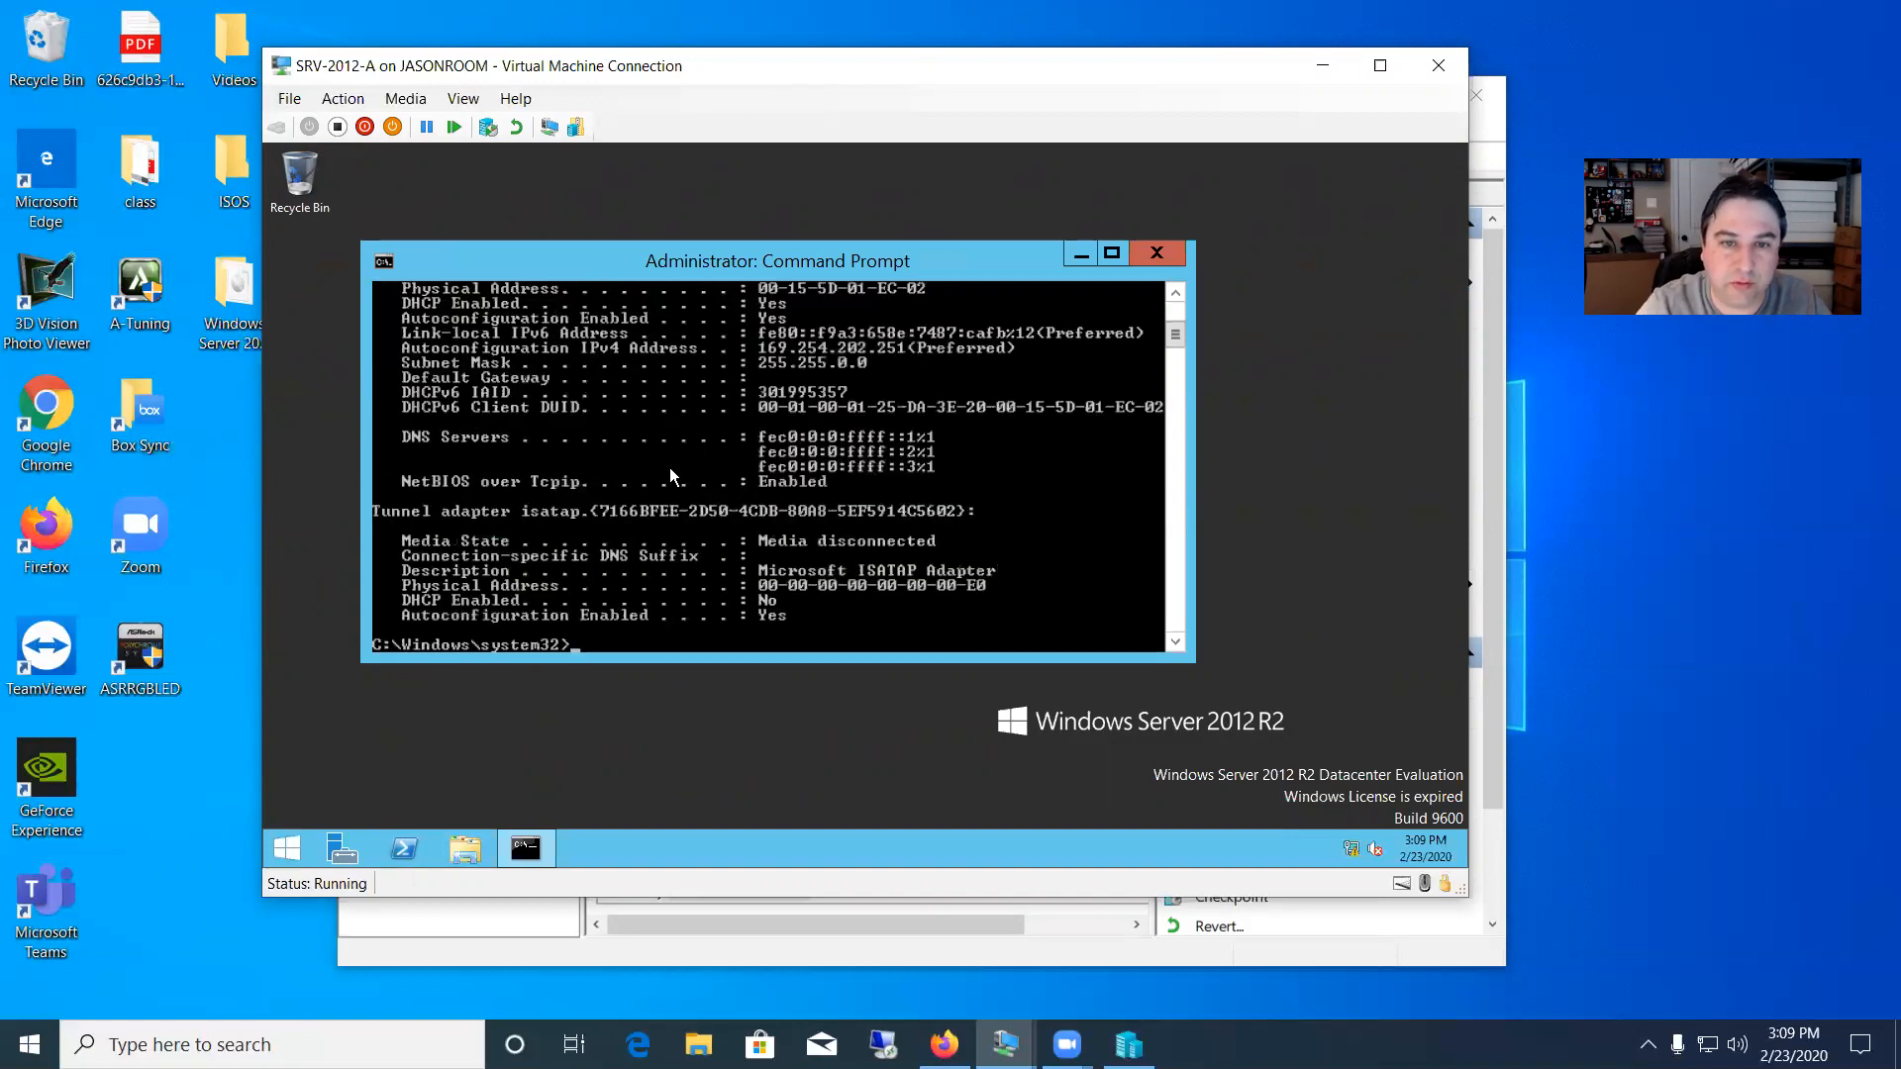
pyautogui.scroll(5, 760, 450)
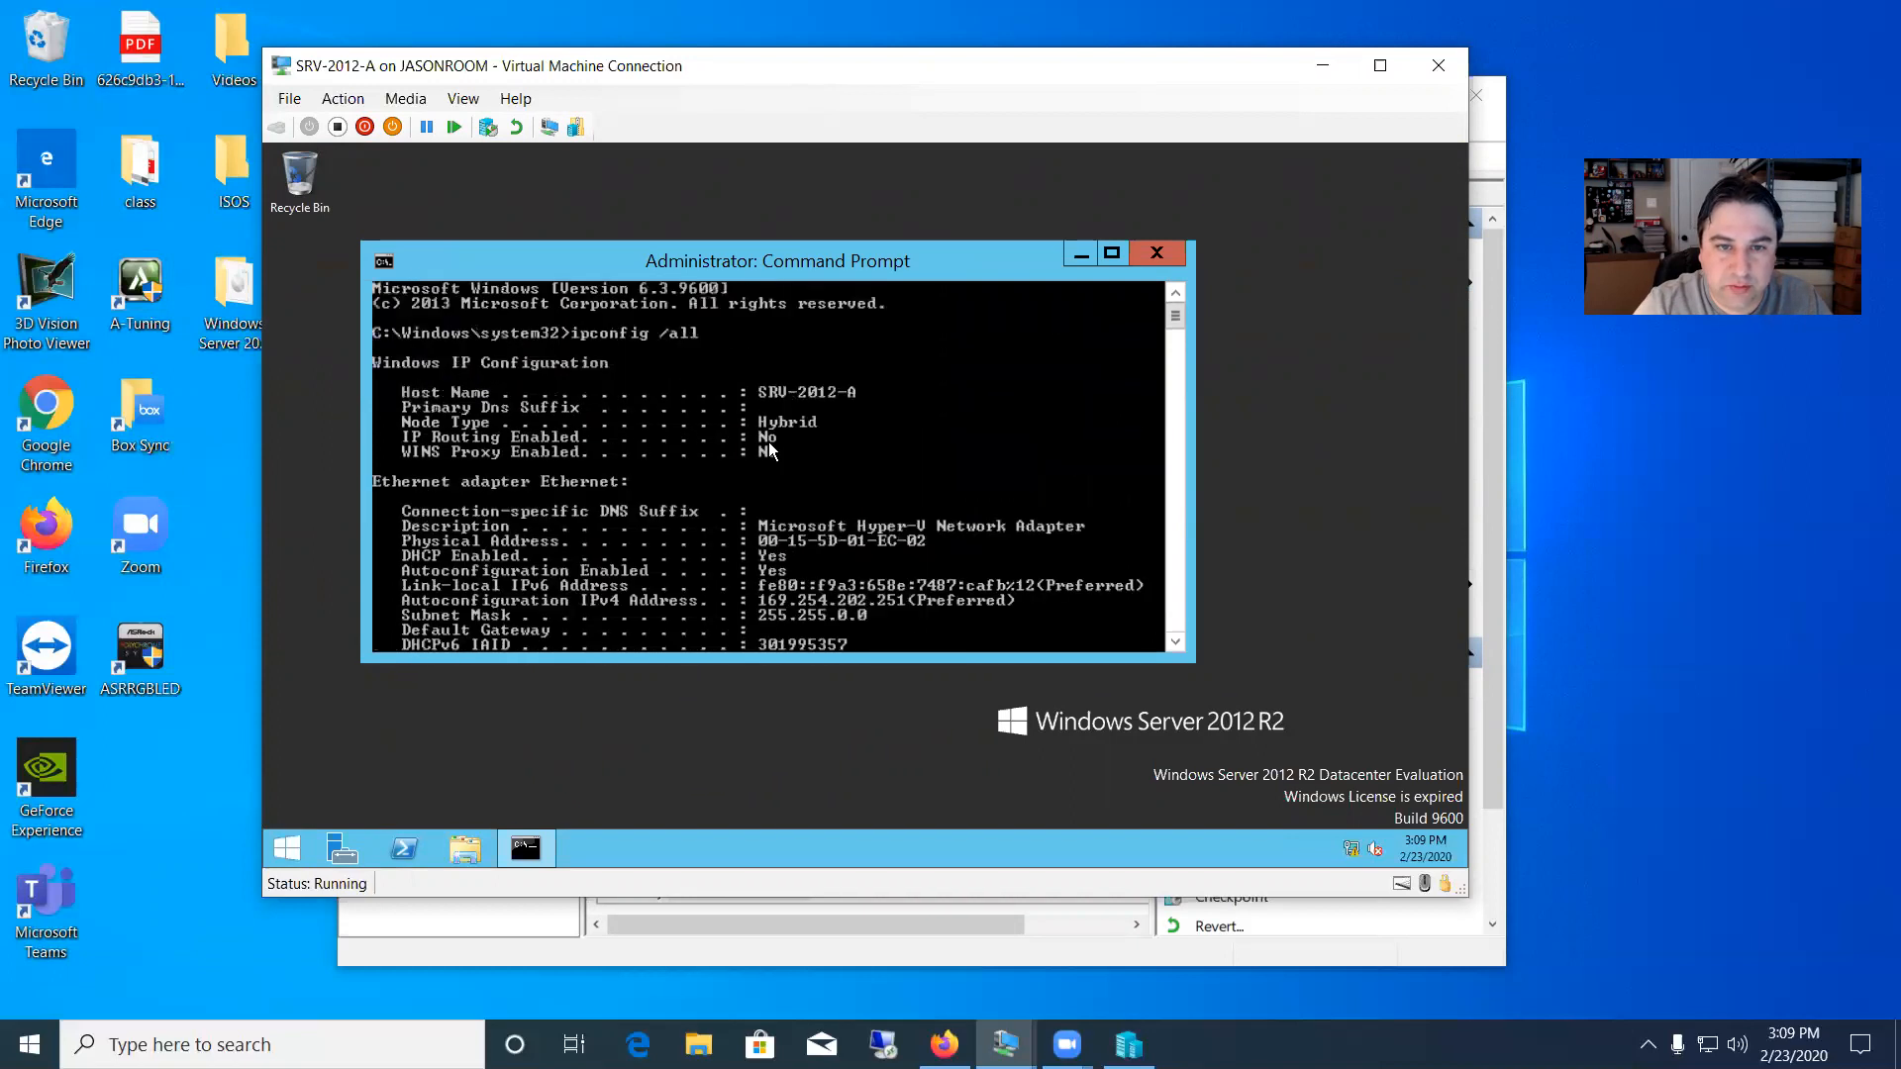
pyautogui.scroll(-1, 663, 392)
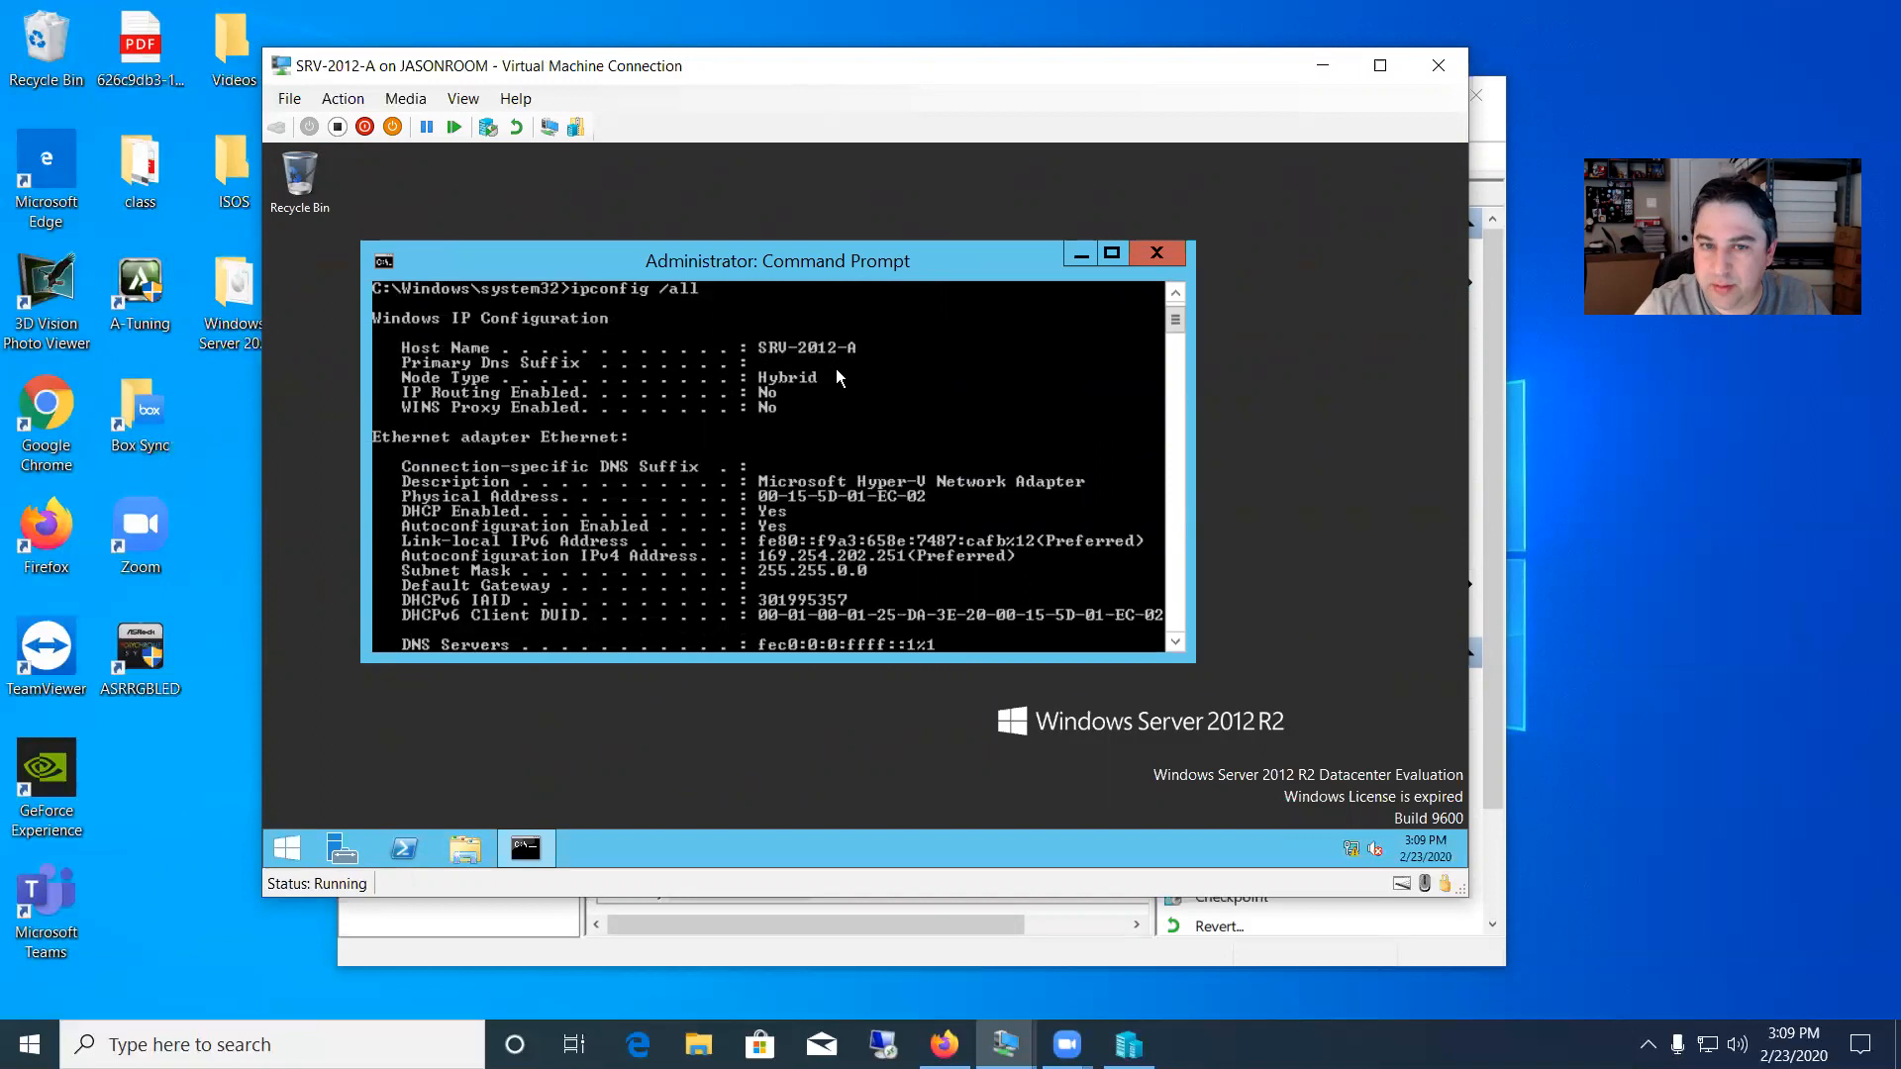
pyautogui.scroll(-2, 828, 363)
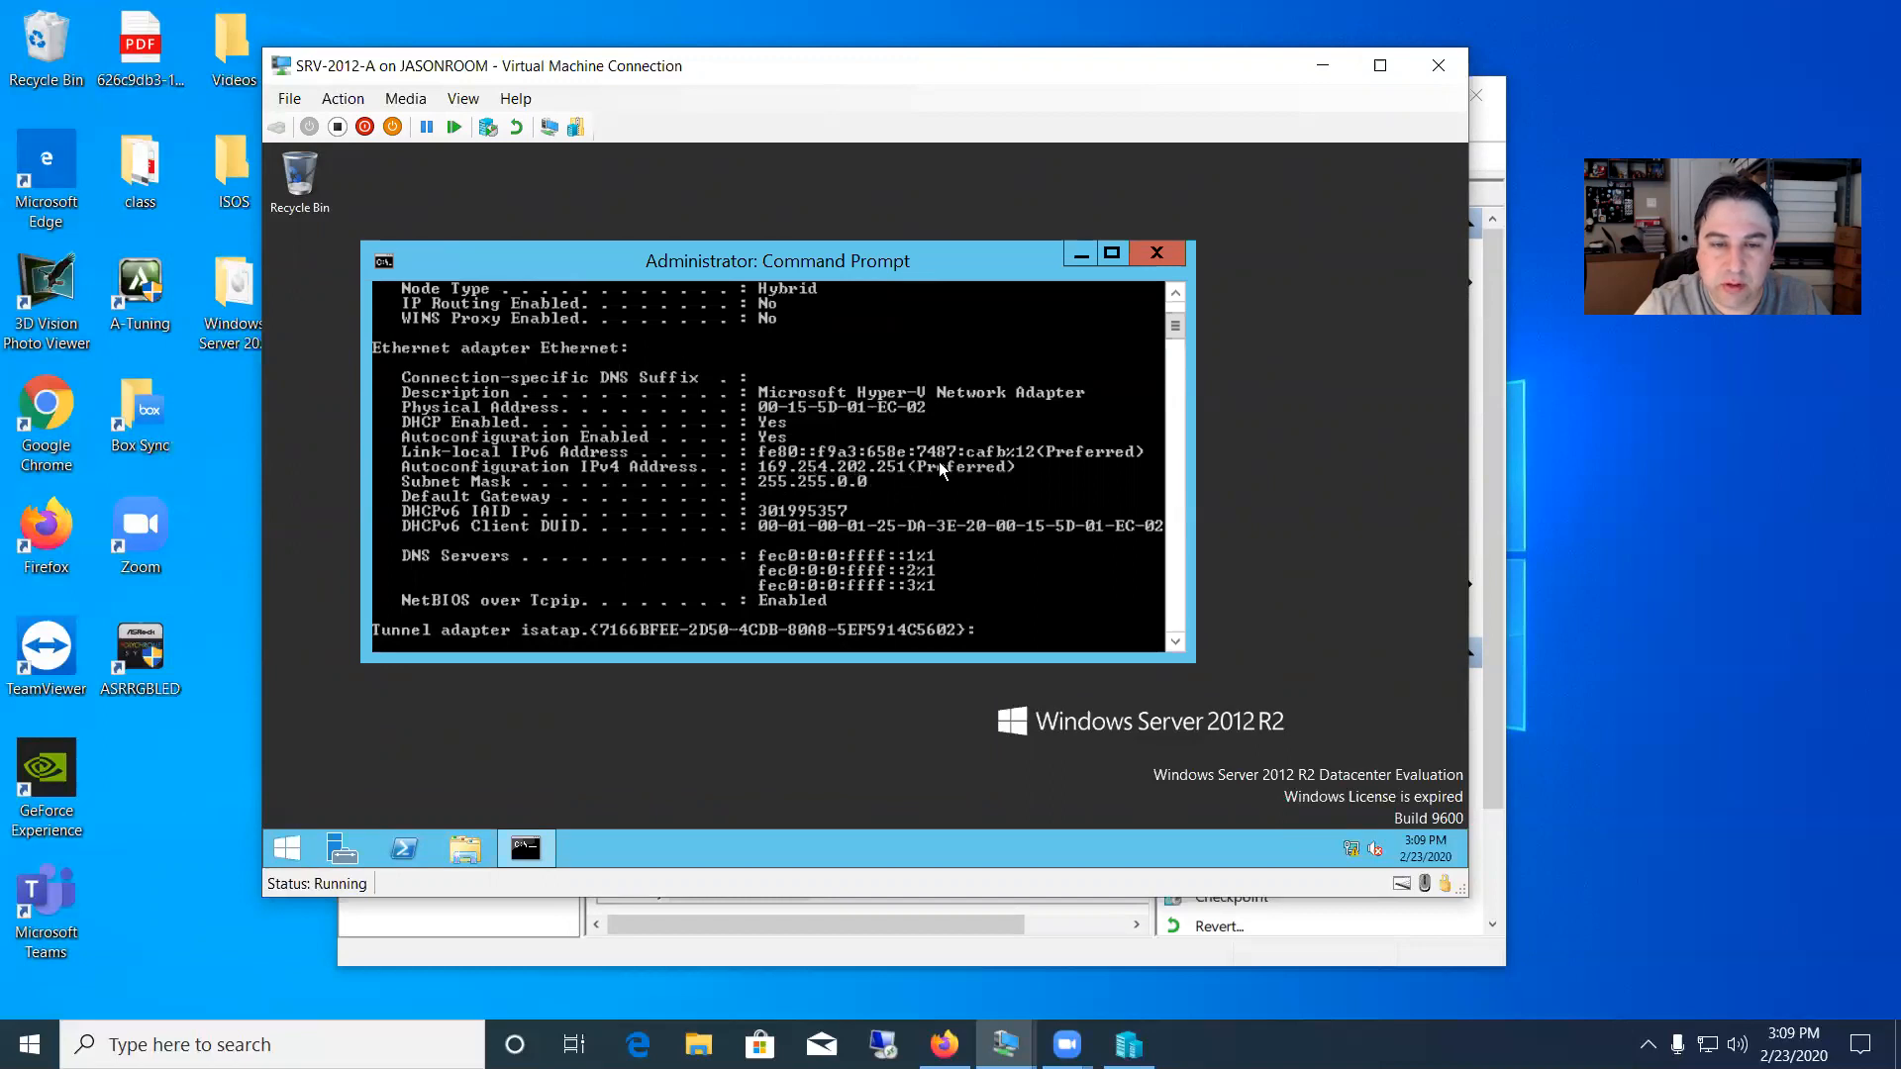
pyautogui.scroll(-4, 939, 462)
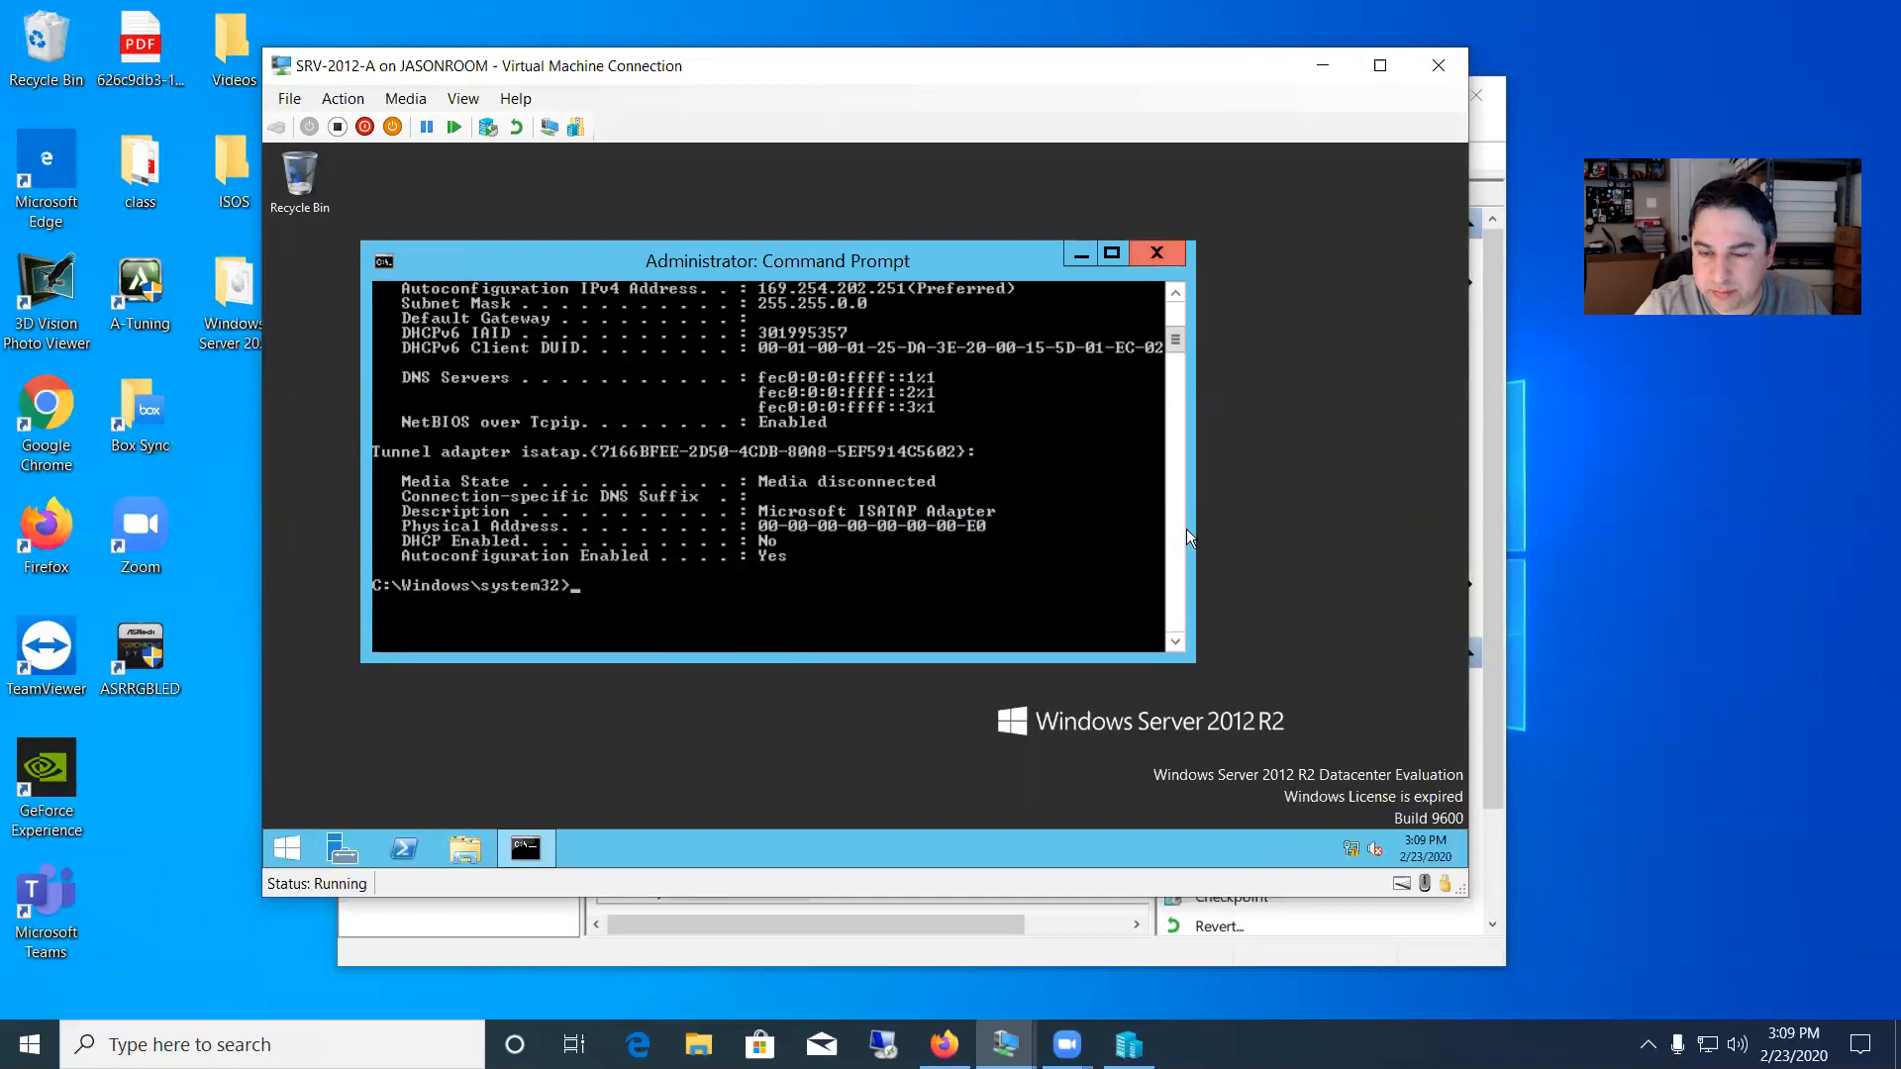
# Open the Ethernet adapter's status from the network adapter settings and view its connection details
pyautogui.rightClick(1352, 850)
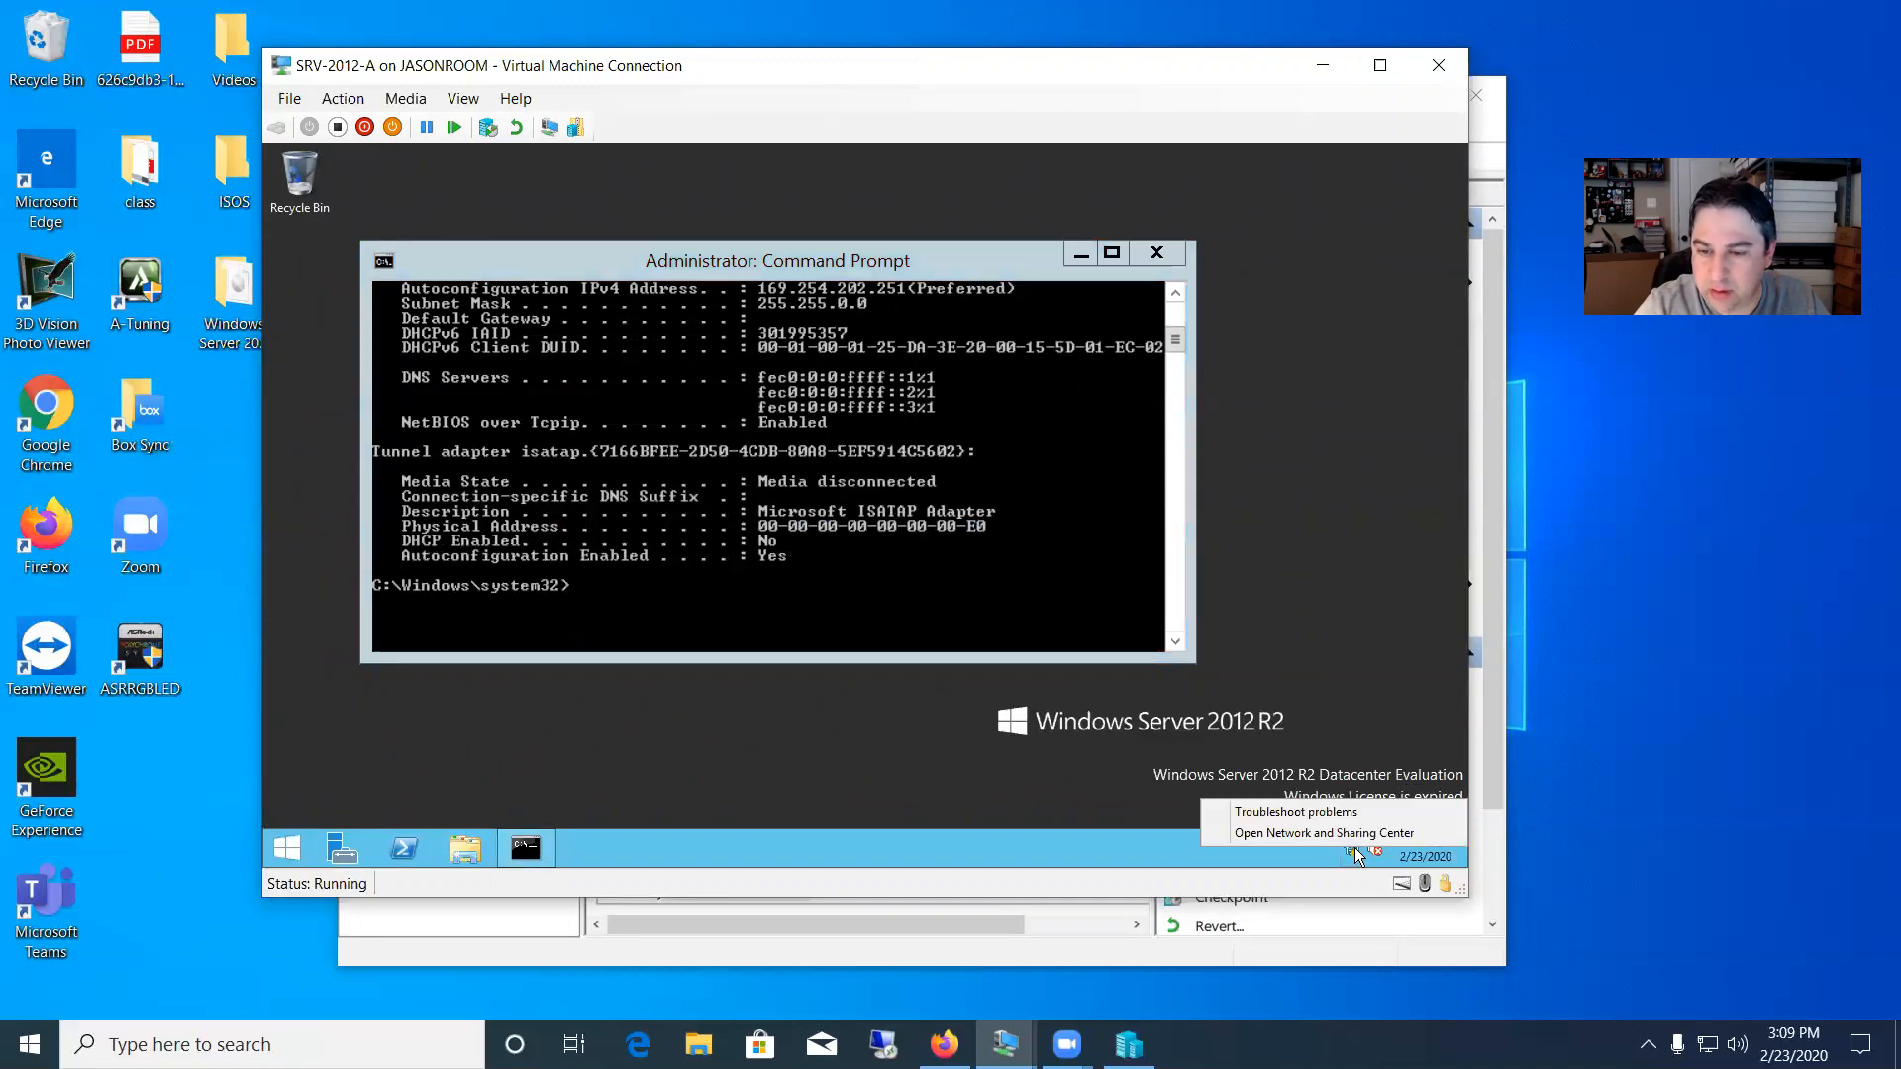
pyautogui.click(1333, 836)
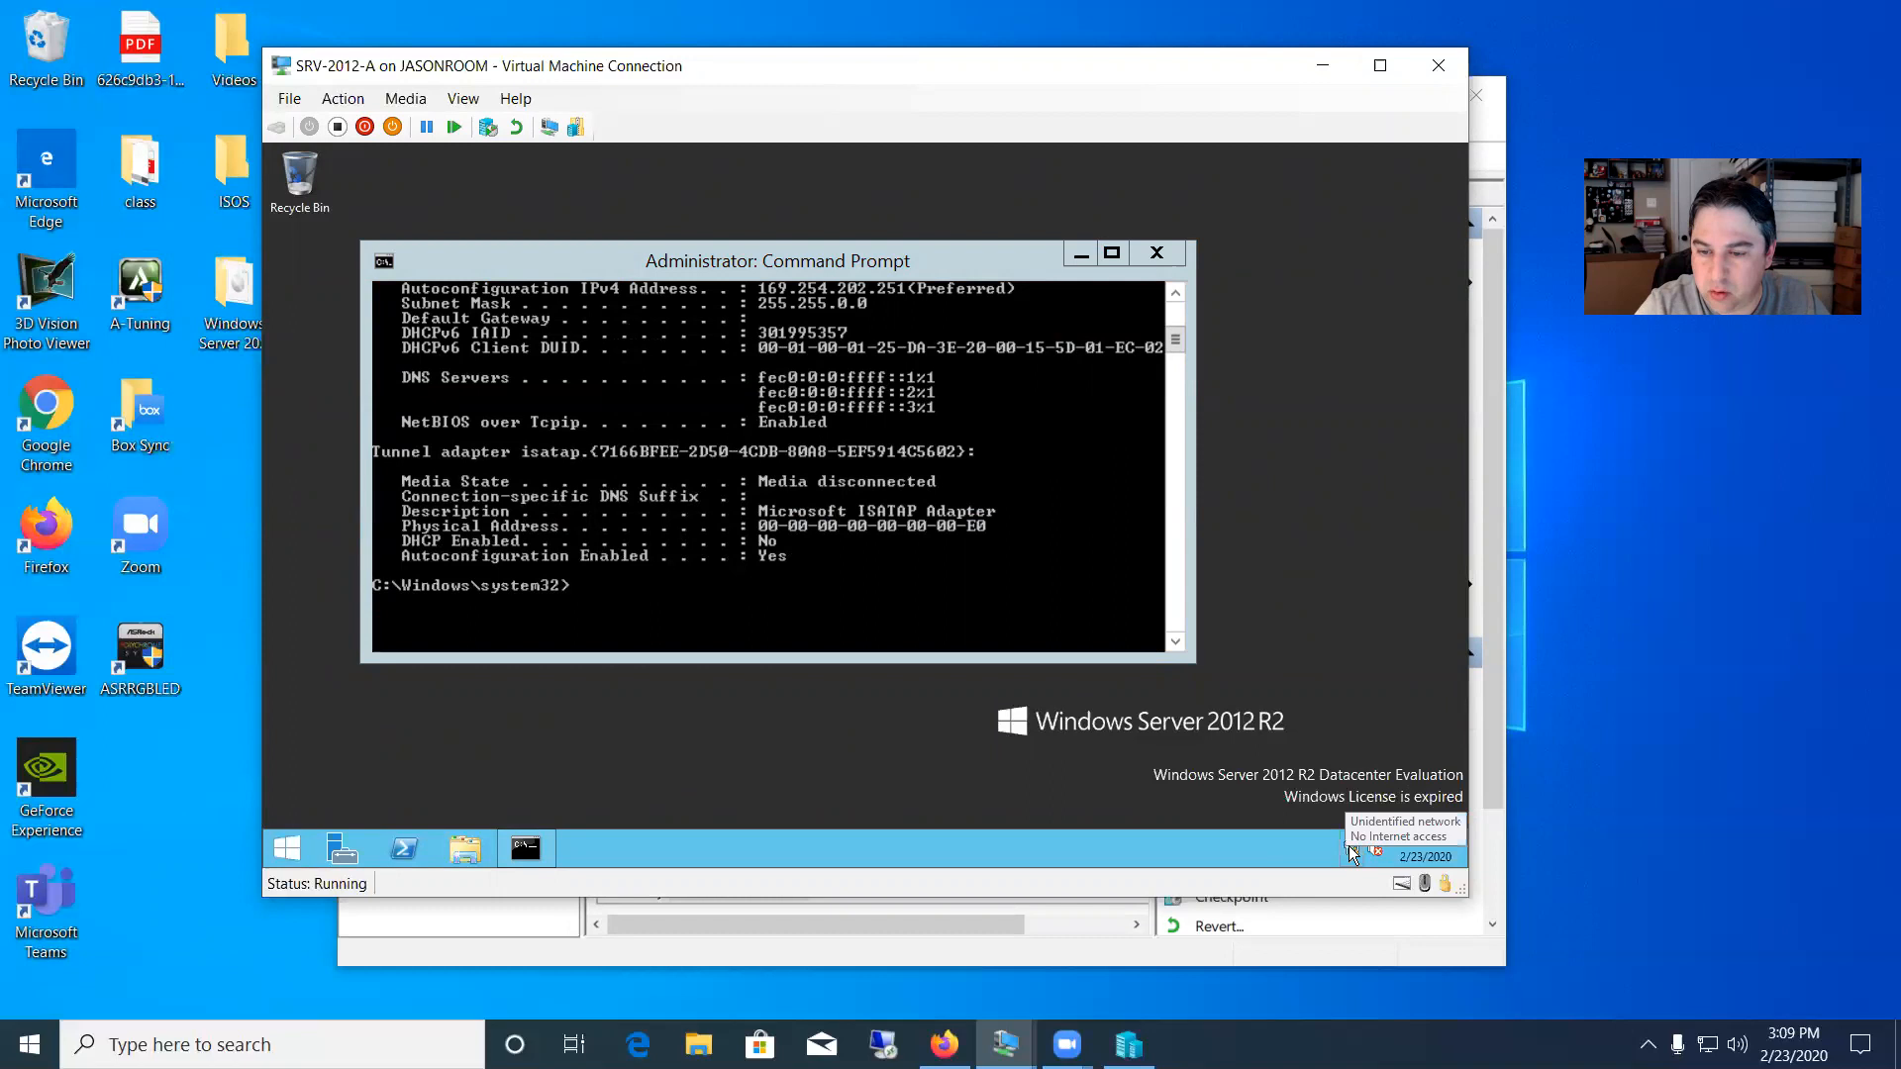
pyautogui.rightClick(1353, 847)
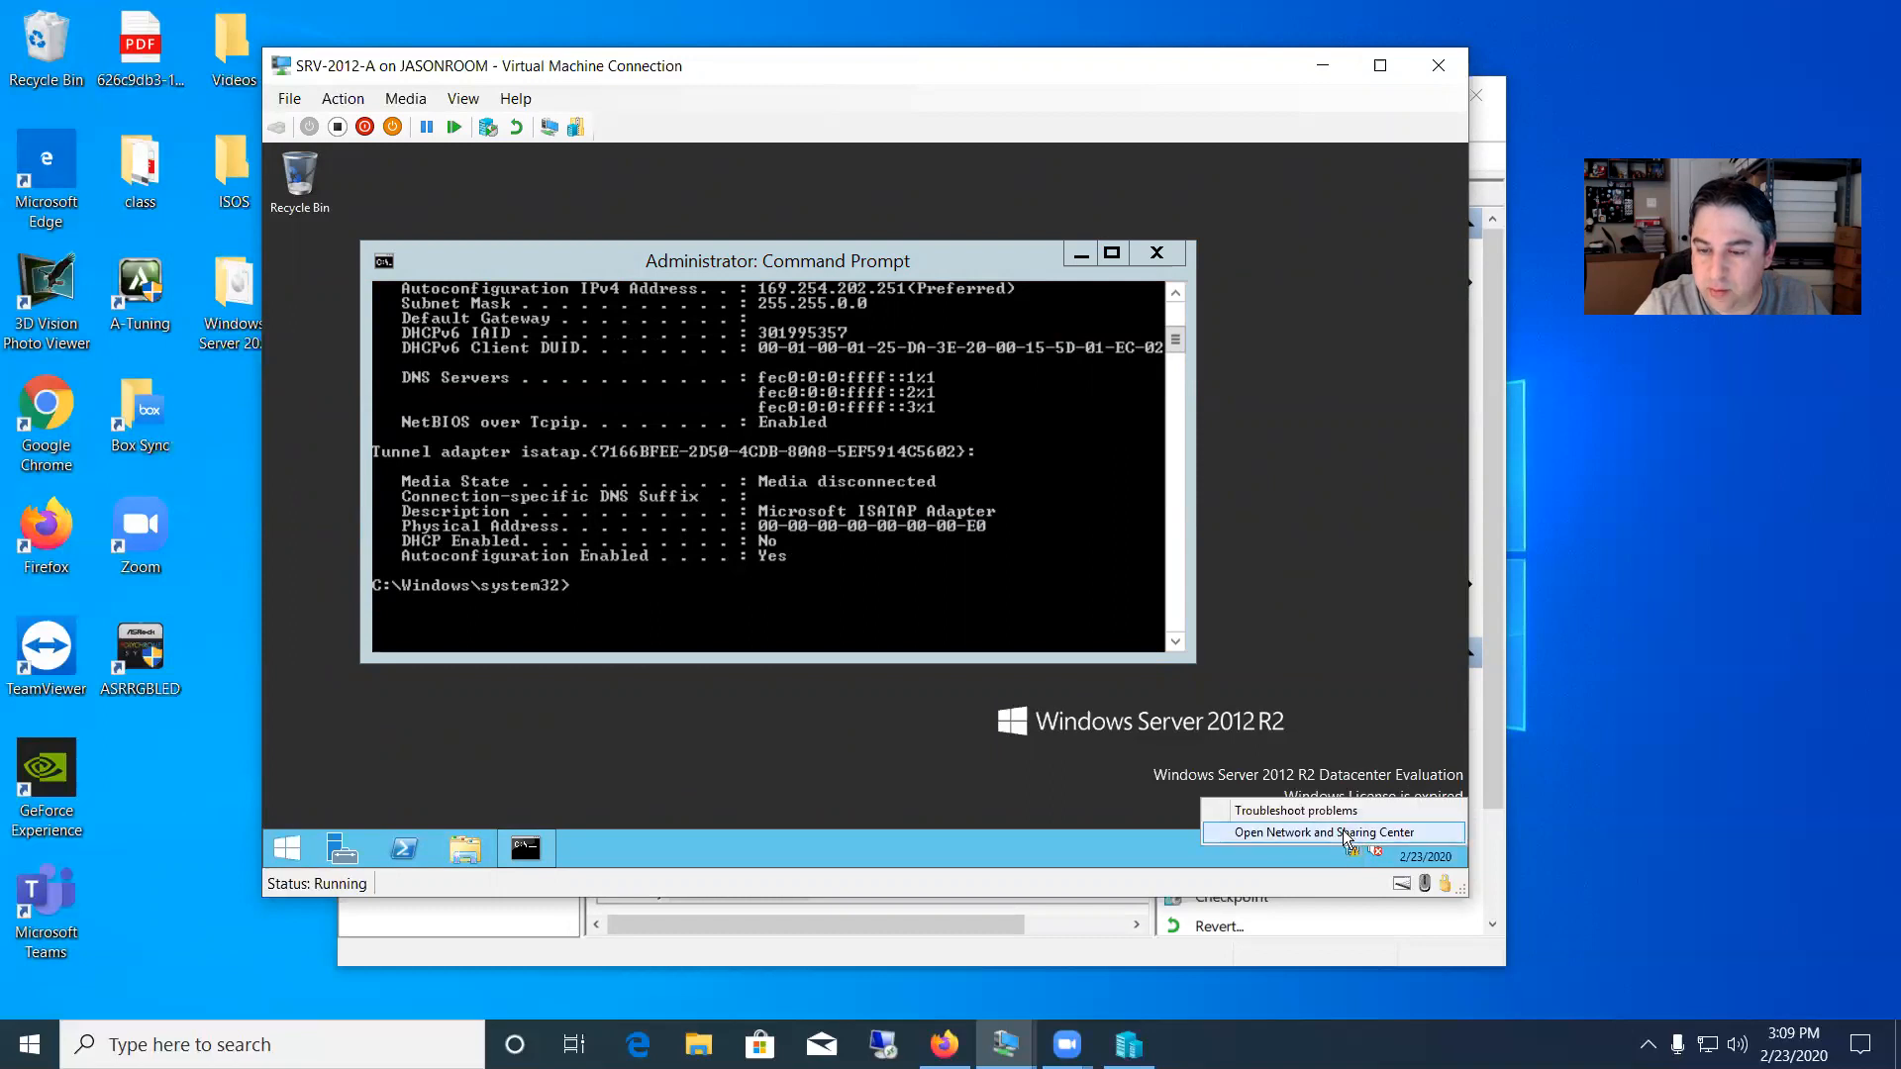
pyautogui.click(1347, 834)
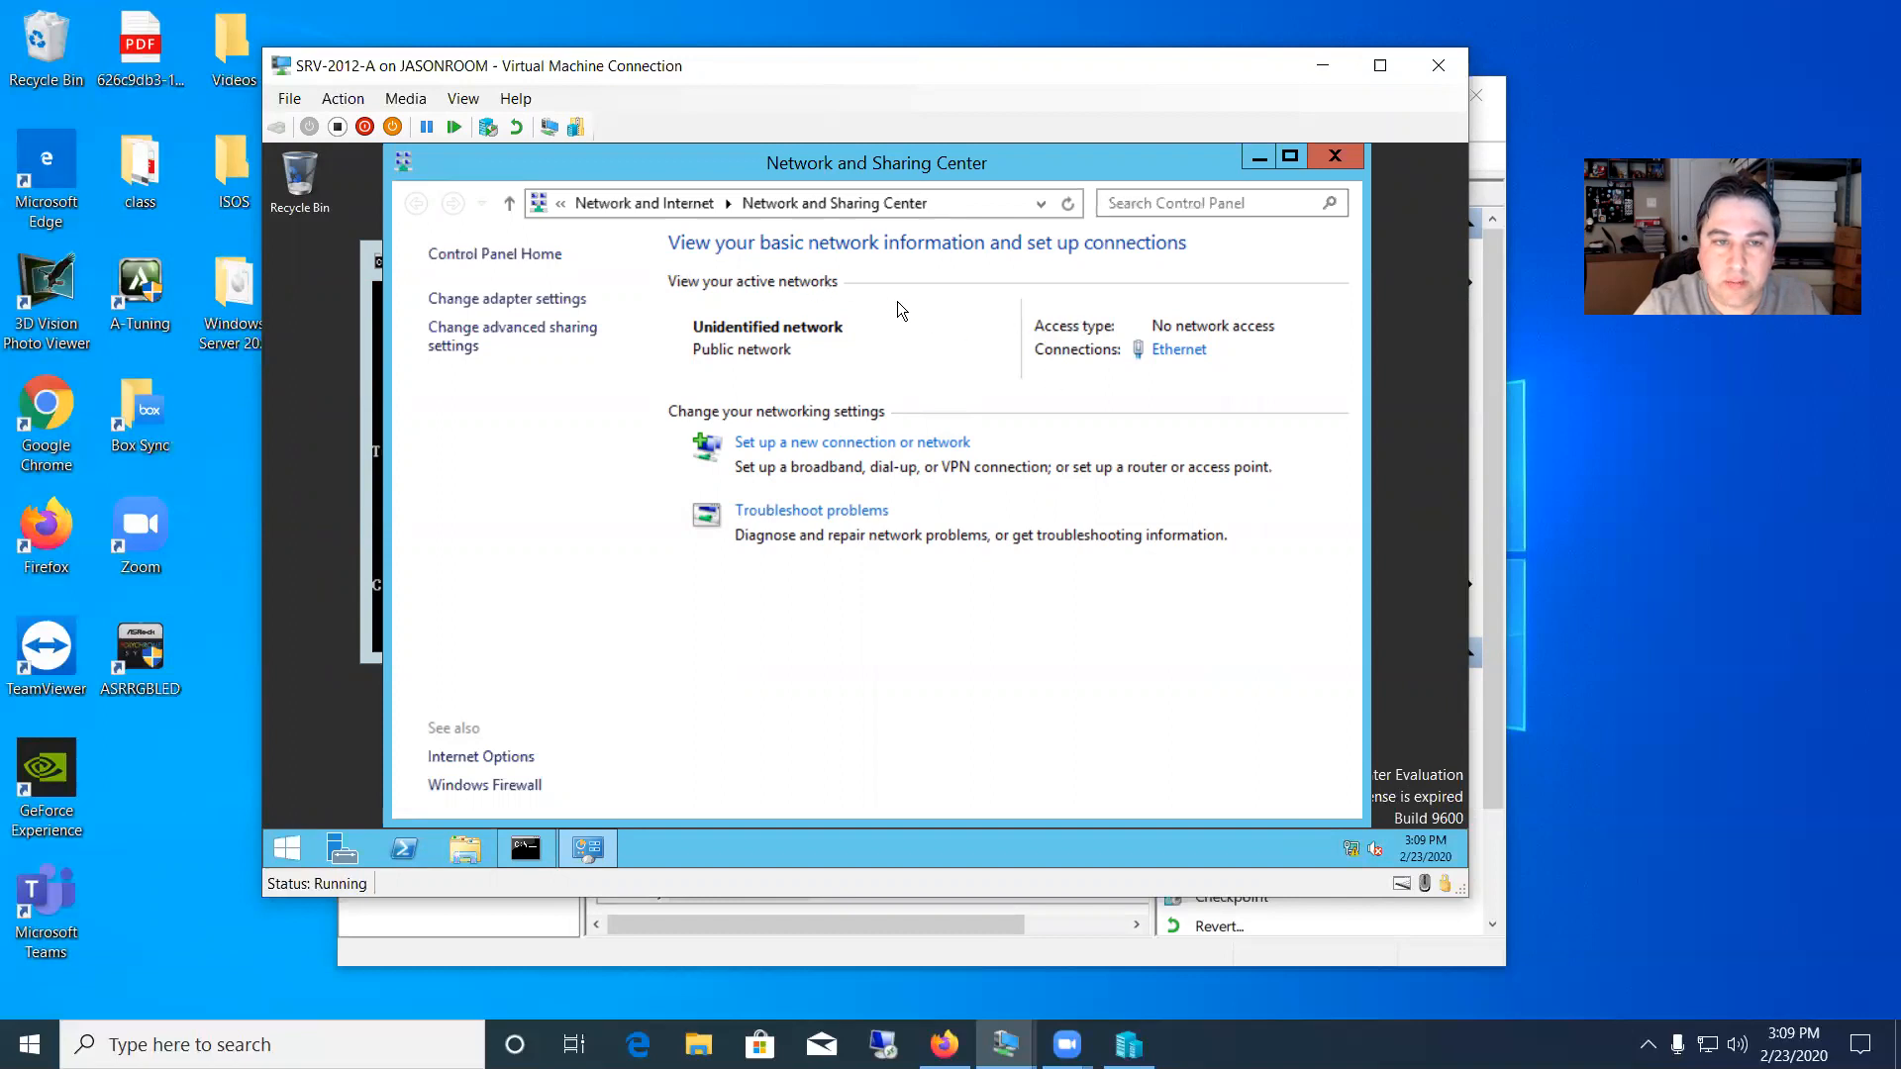
pyautogui.click(515, 300)
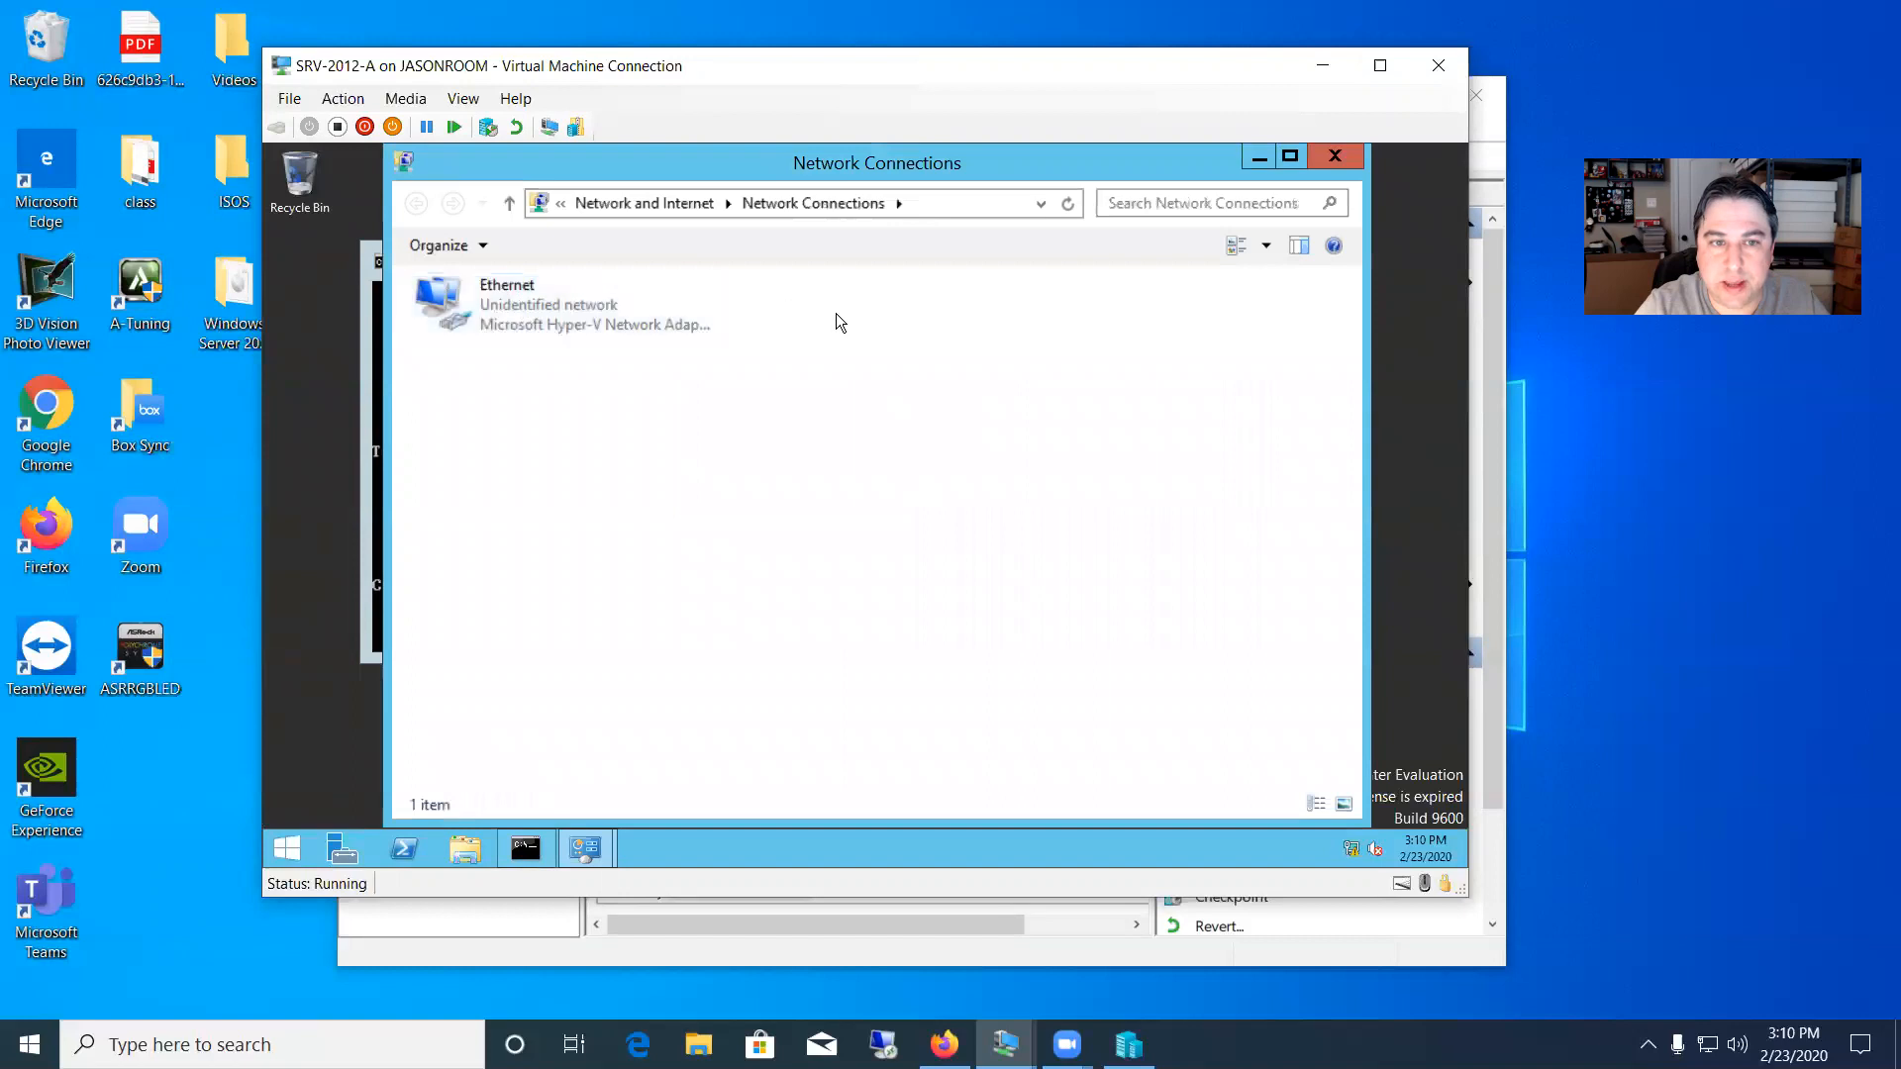
pyautogui.doubleClick(618, 313)
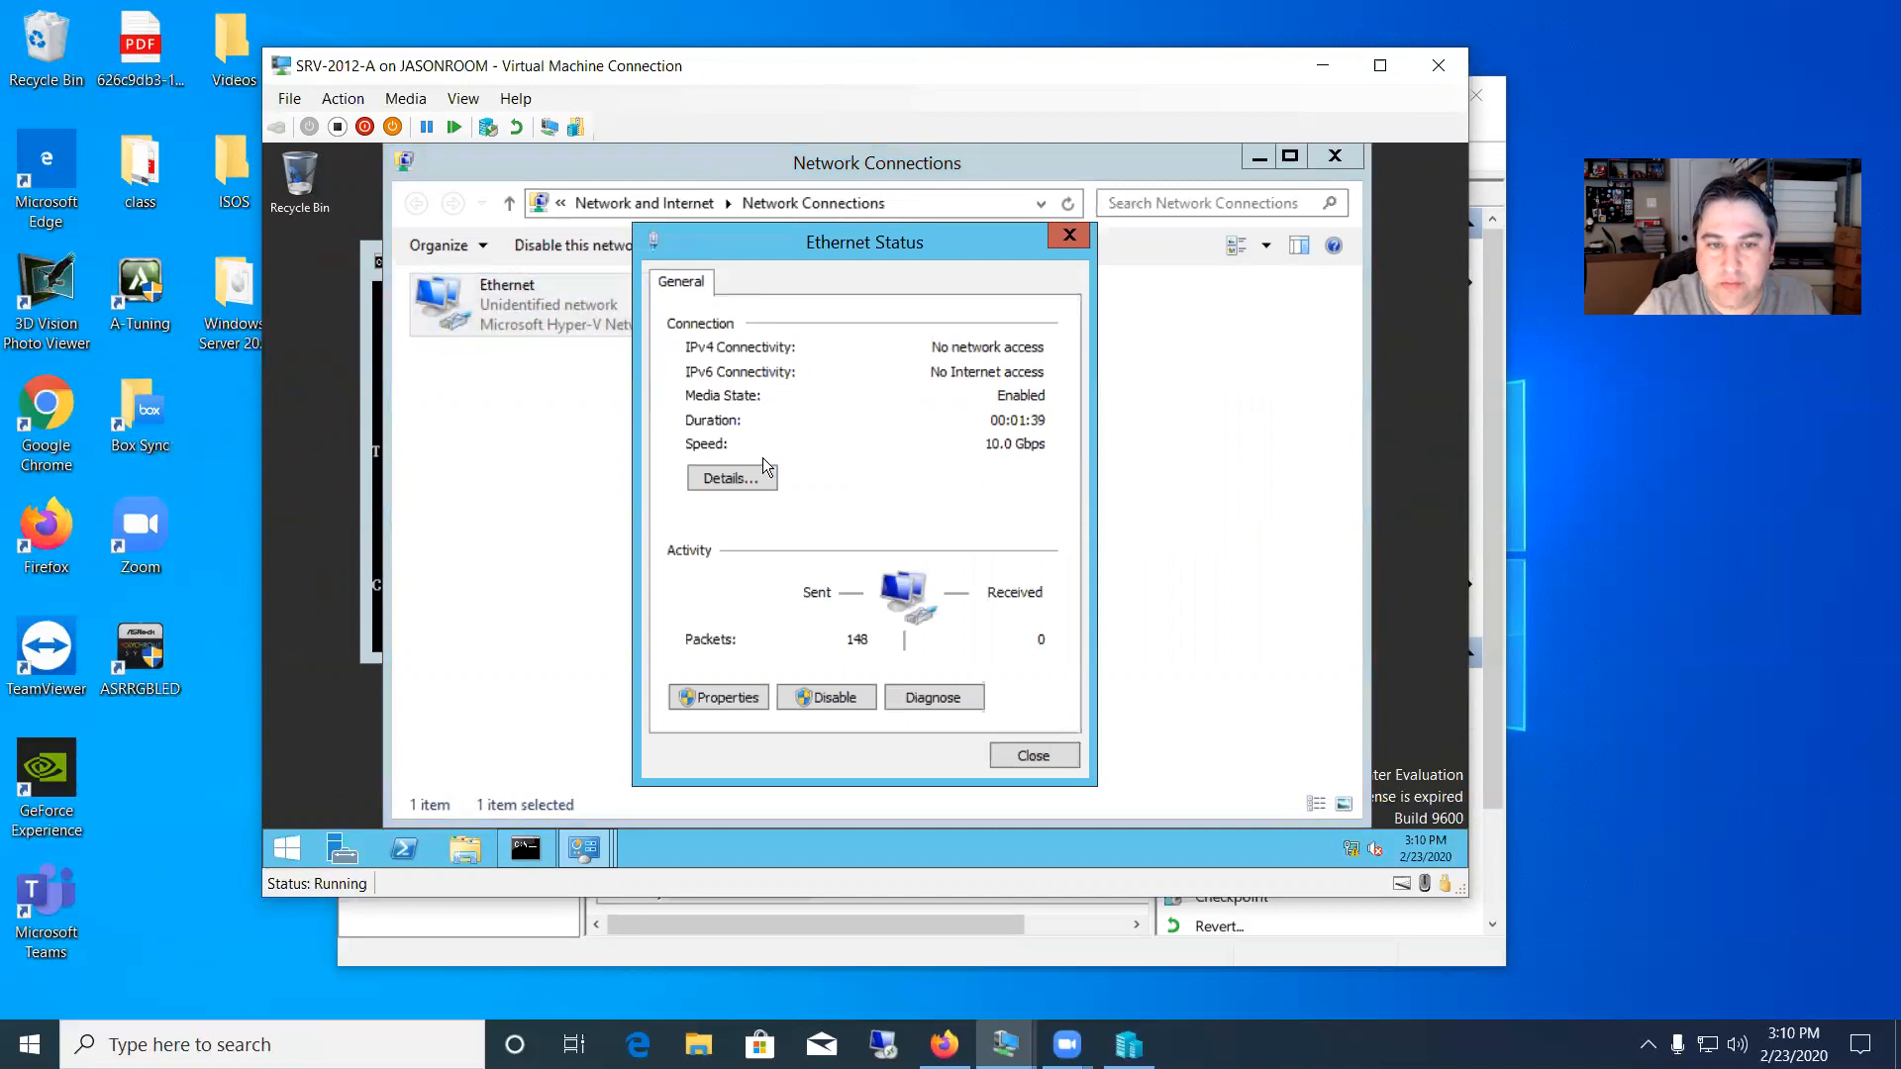
pyautogui.click(744, 478)
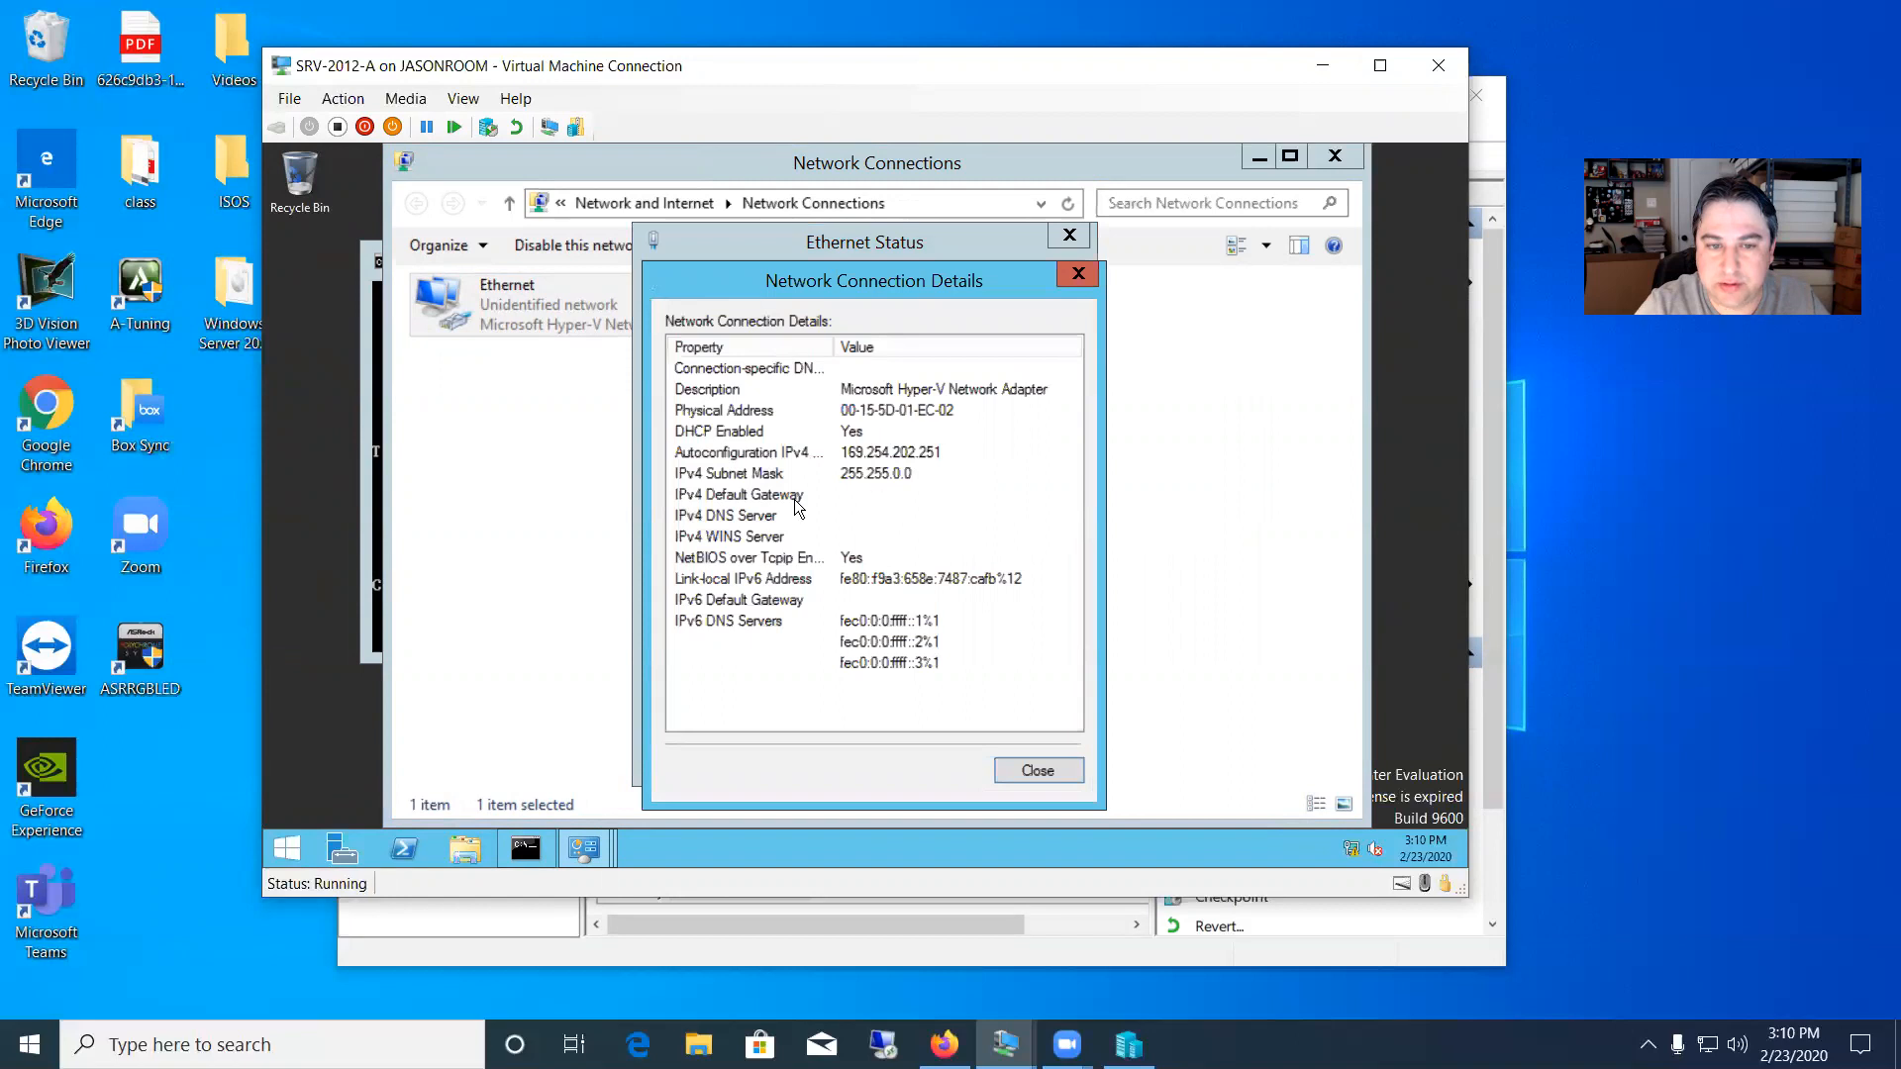
pyautogui.click(1078, 273)
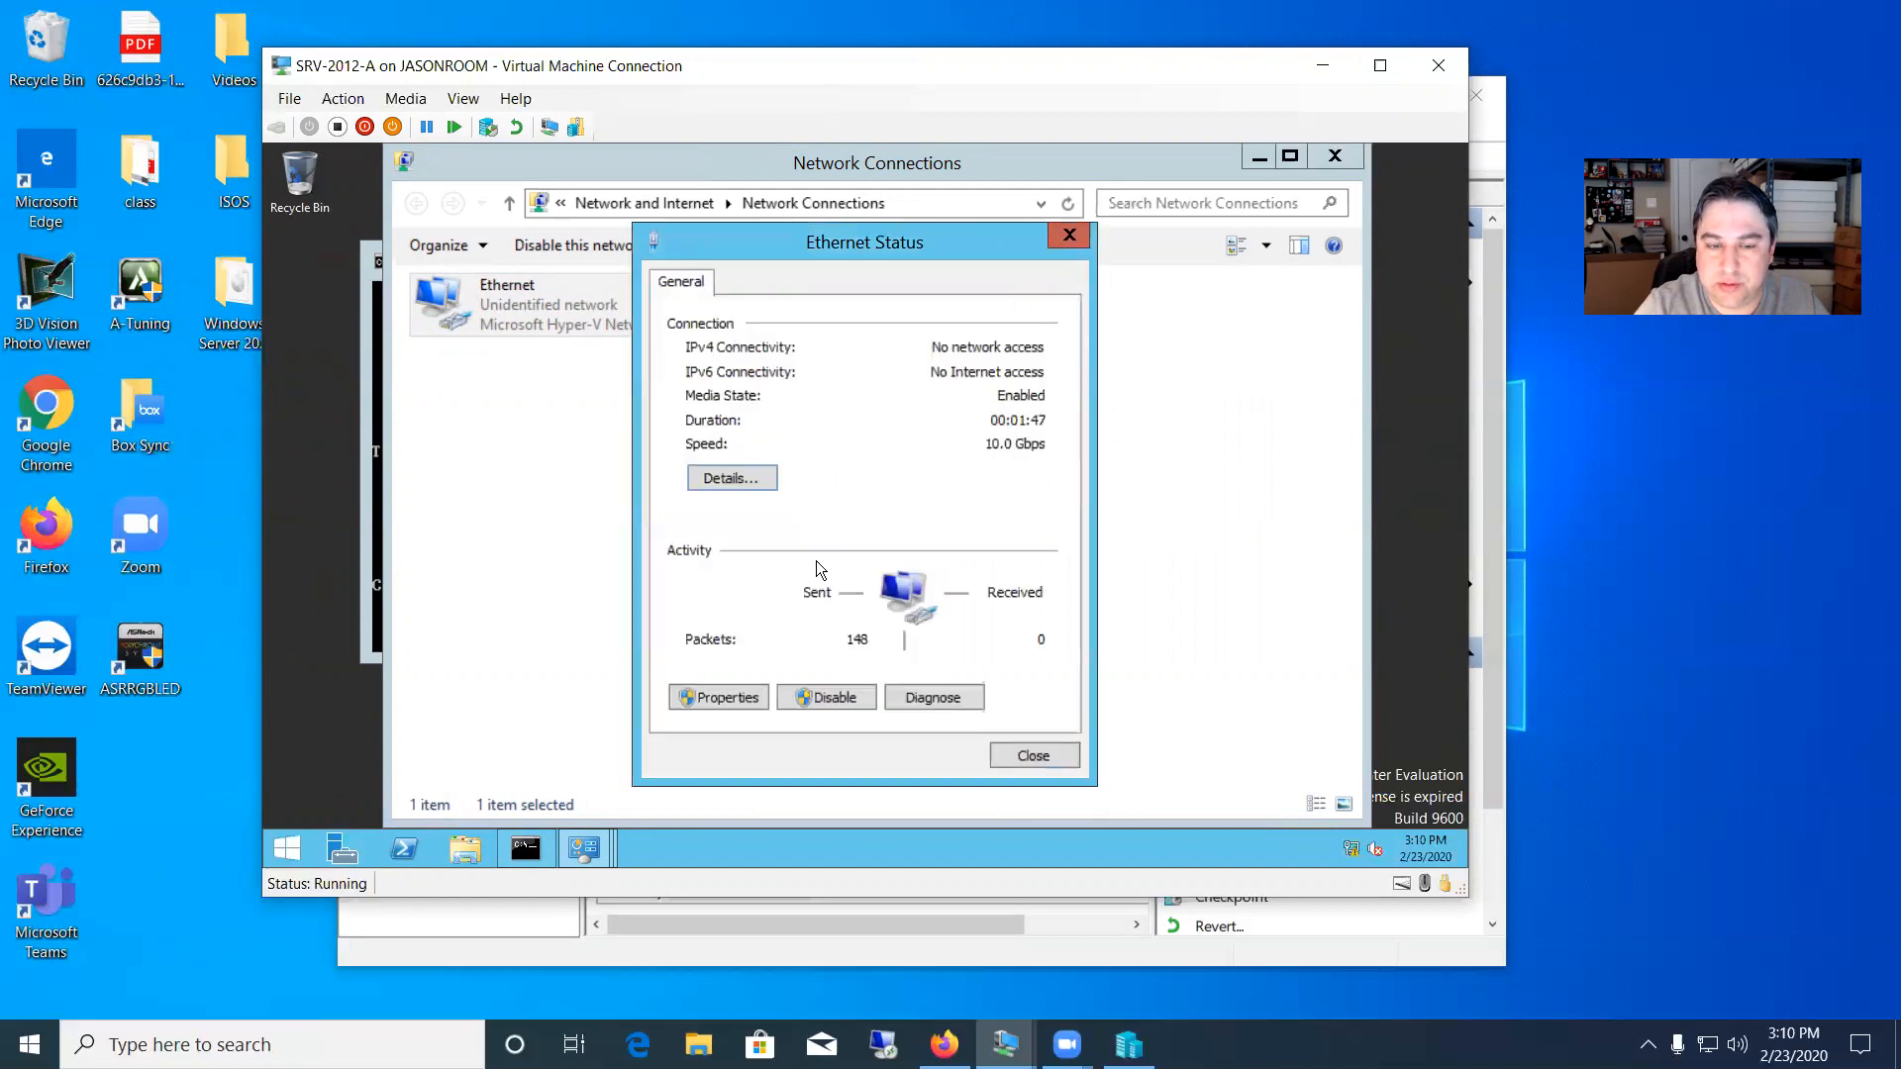
# Disable Internet Protocol Version 6 (TCP/IPv6) in the Ethernet adapter's properties
pyautogui.click(751, 698)
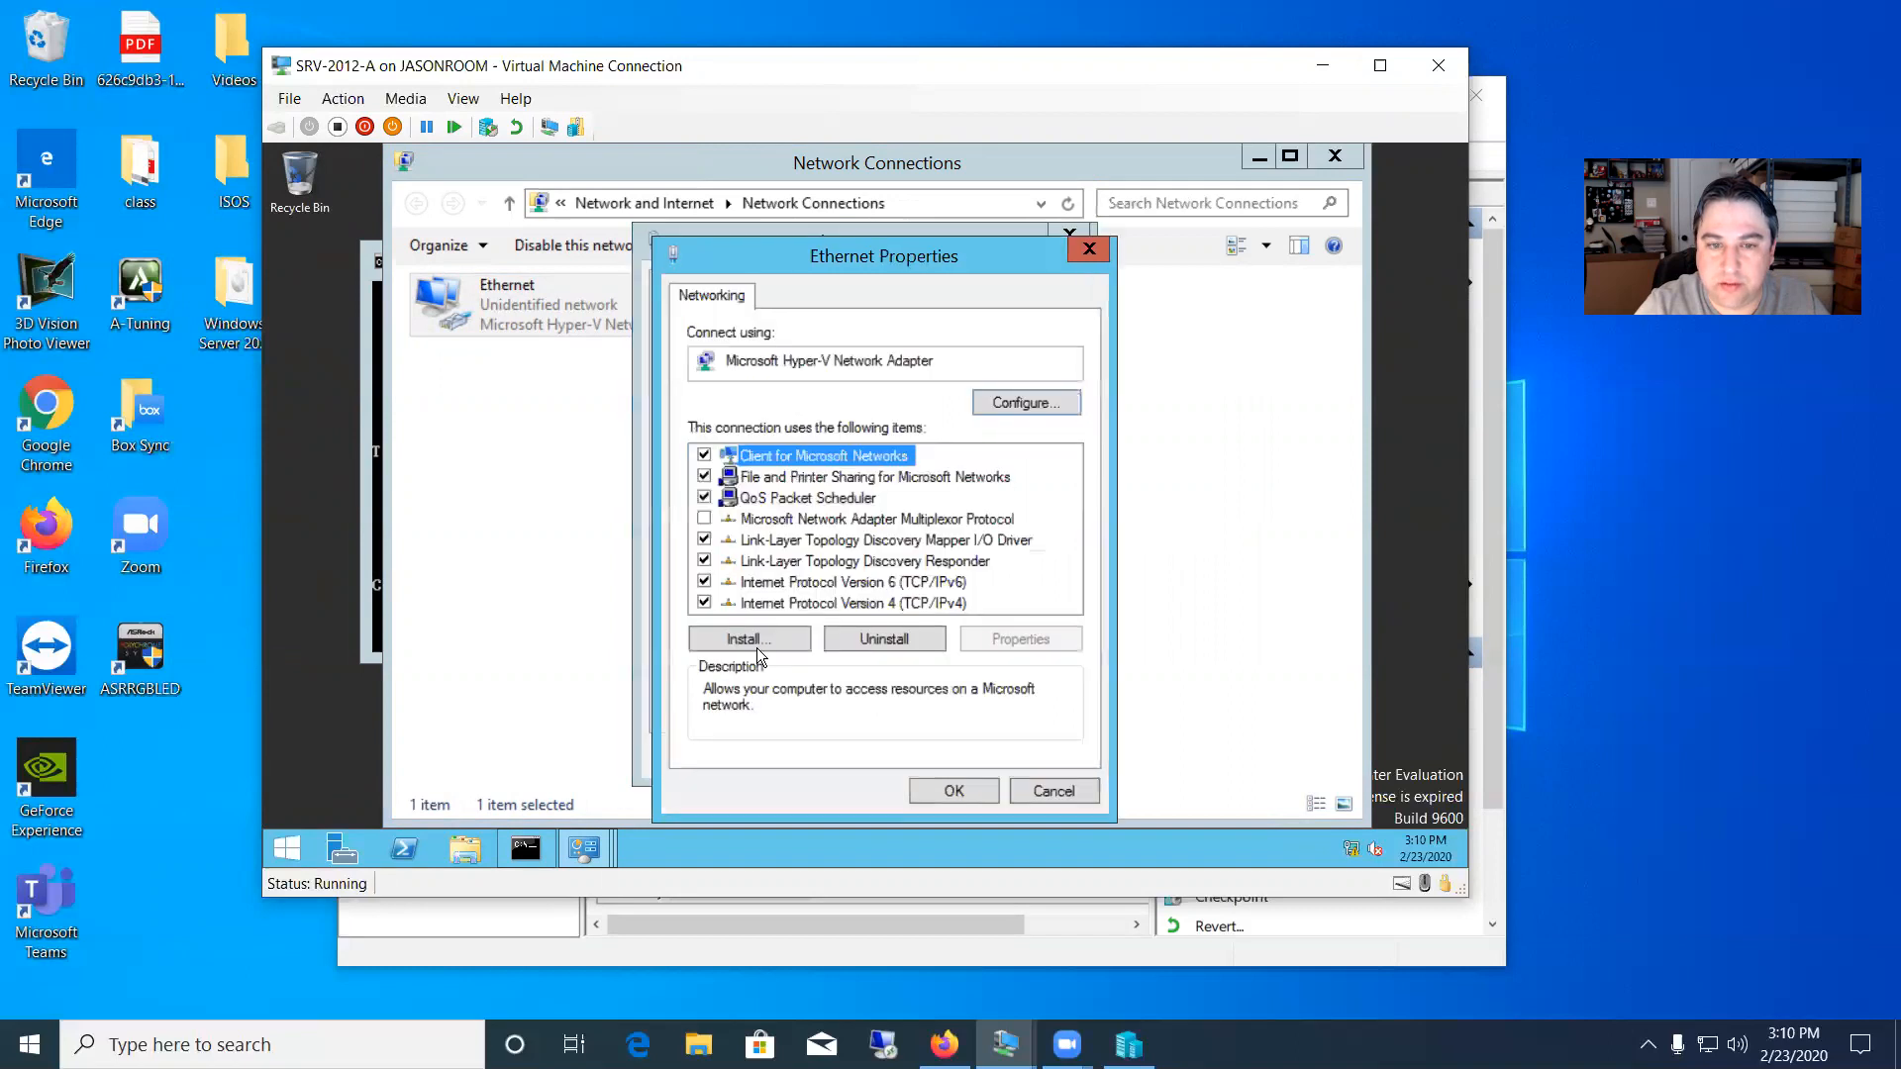
pyautogui.moveTo(872, 251); pyautogui.dragTo(795, 214)
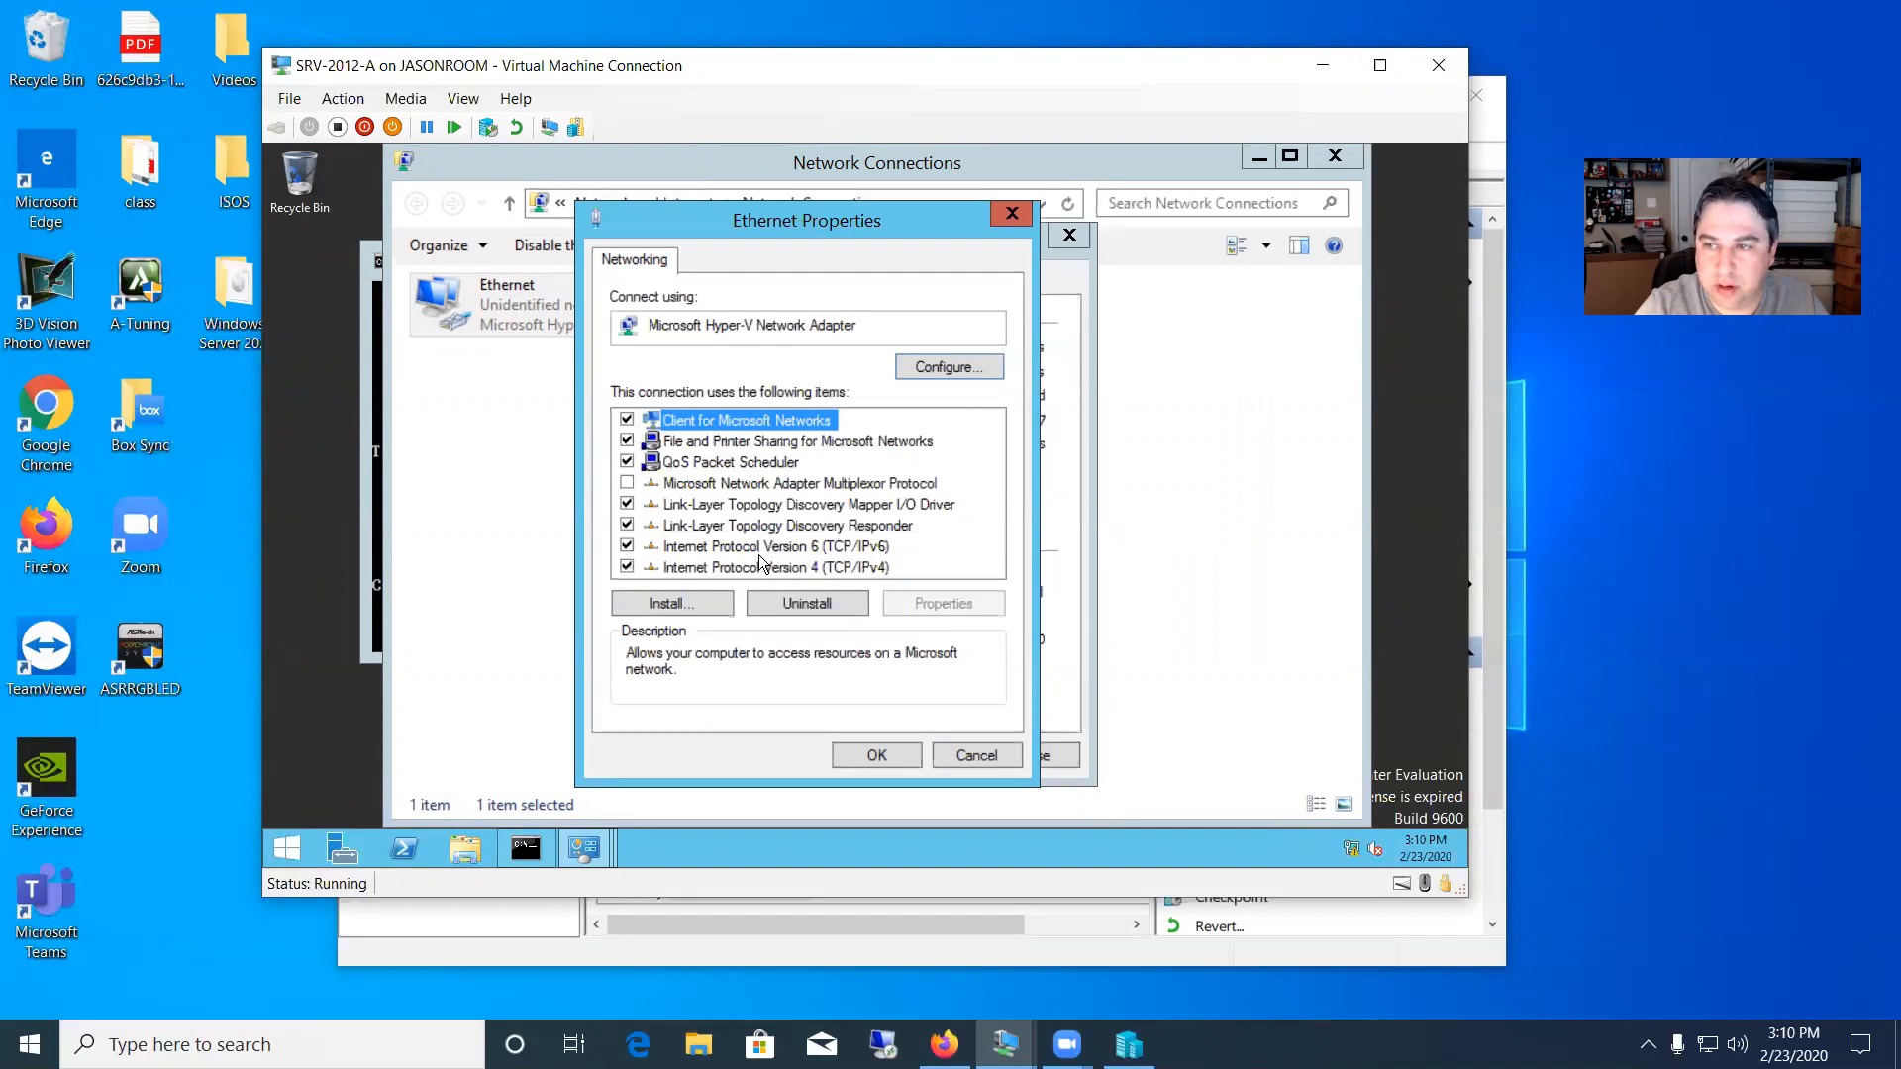
pyautogui.click(628, 547)
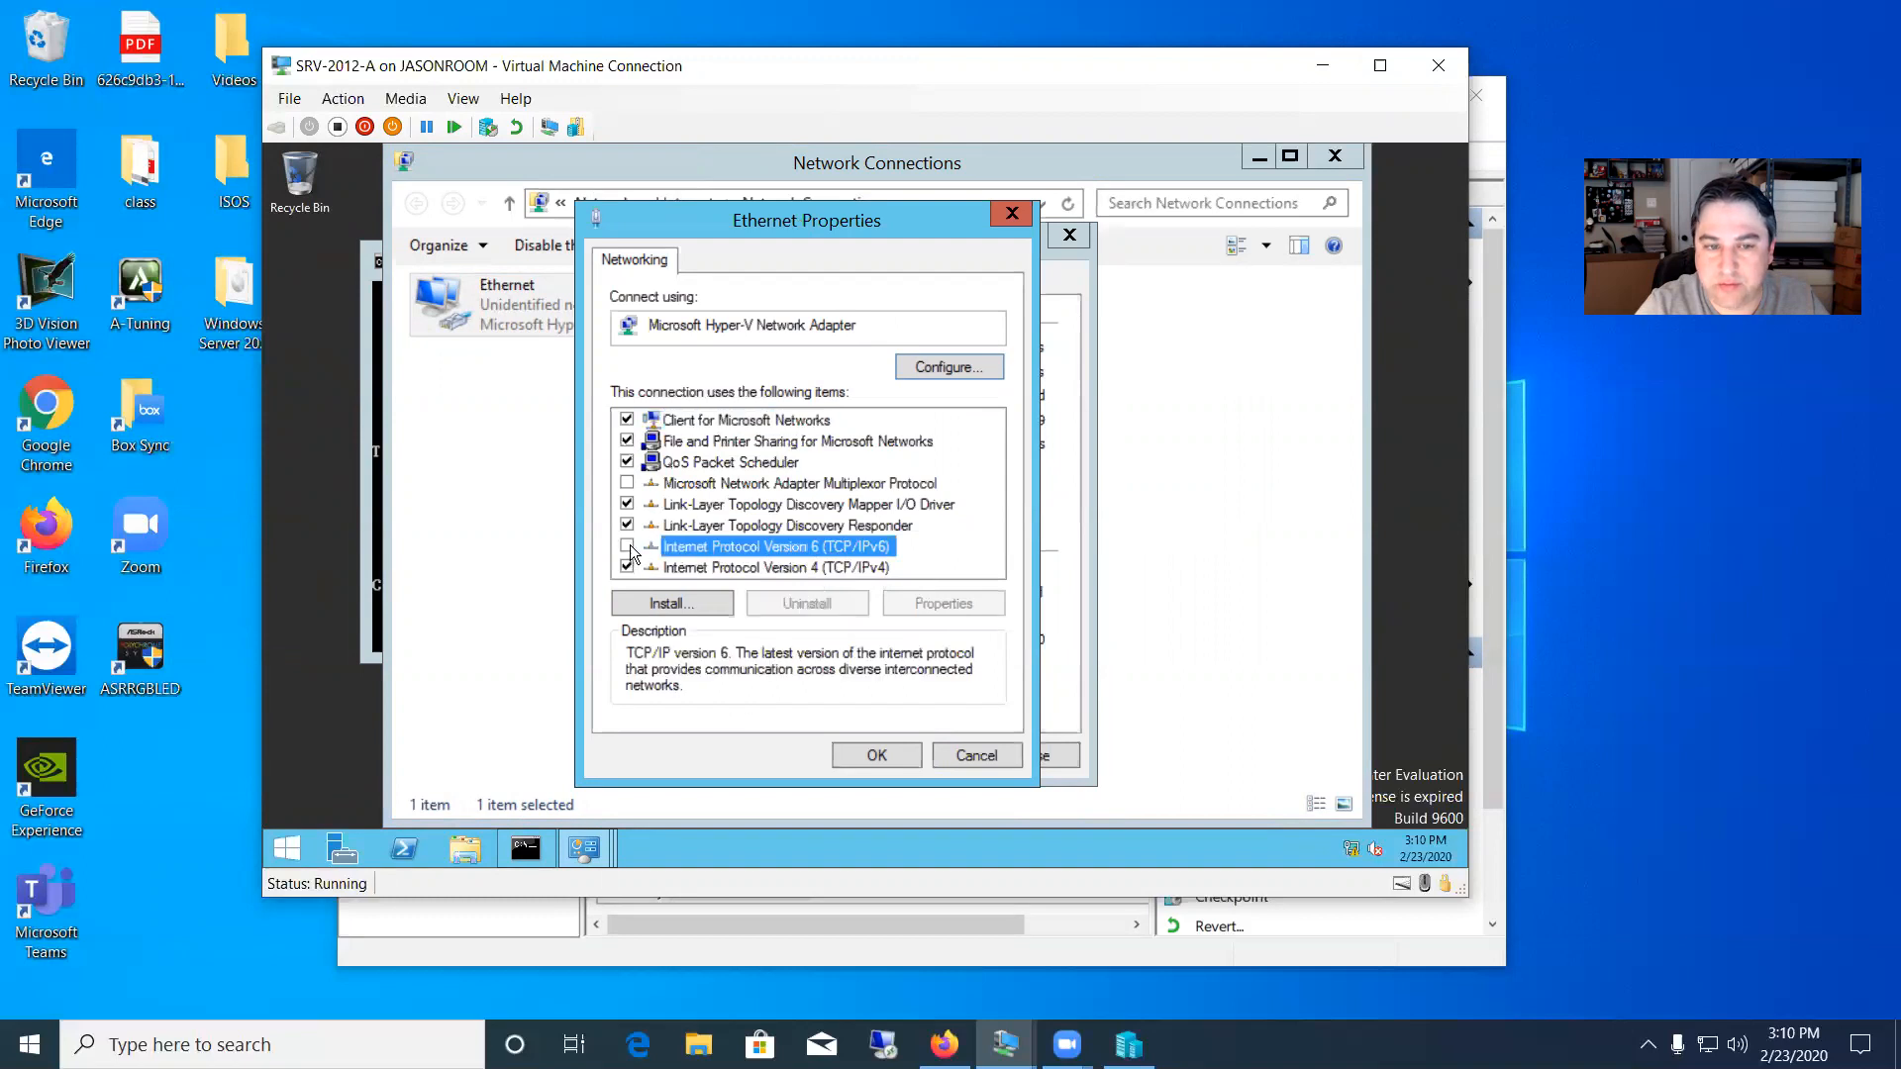
# Assign the Ethernet adapter the static IPv4 address 172.16.5.5 with subnet mask 255.255.0.0, leaving gateway and DNS servers blank
pyautogui.click(748, 566)
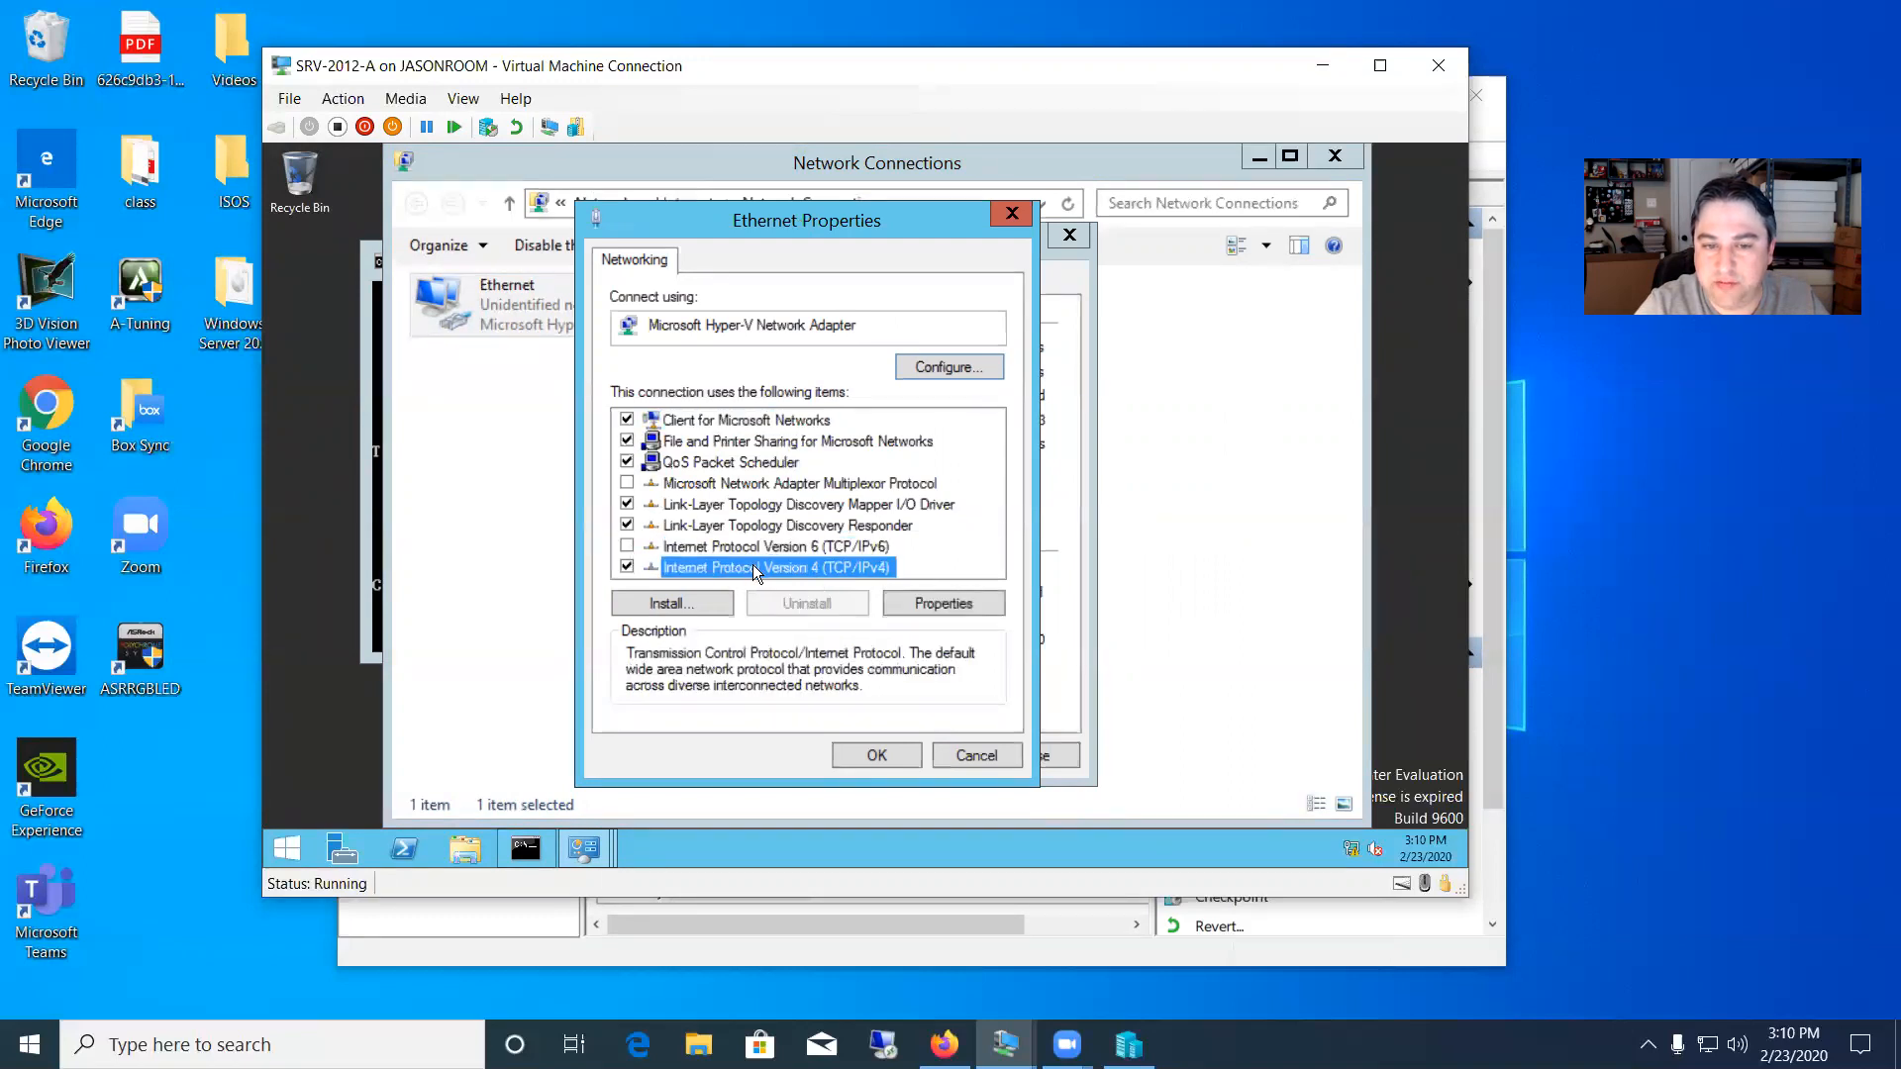
pyautogui.click(940, 606)
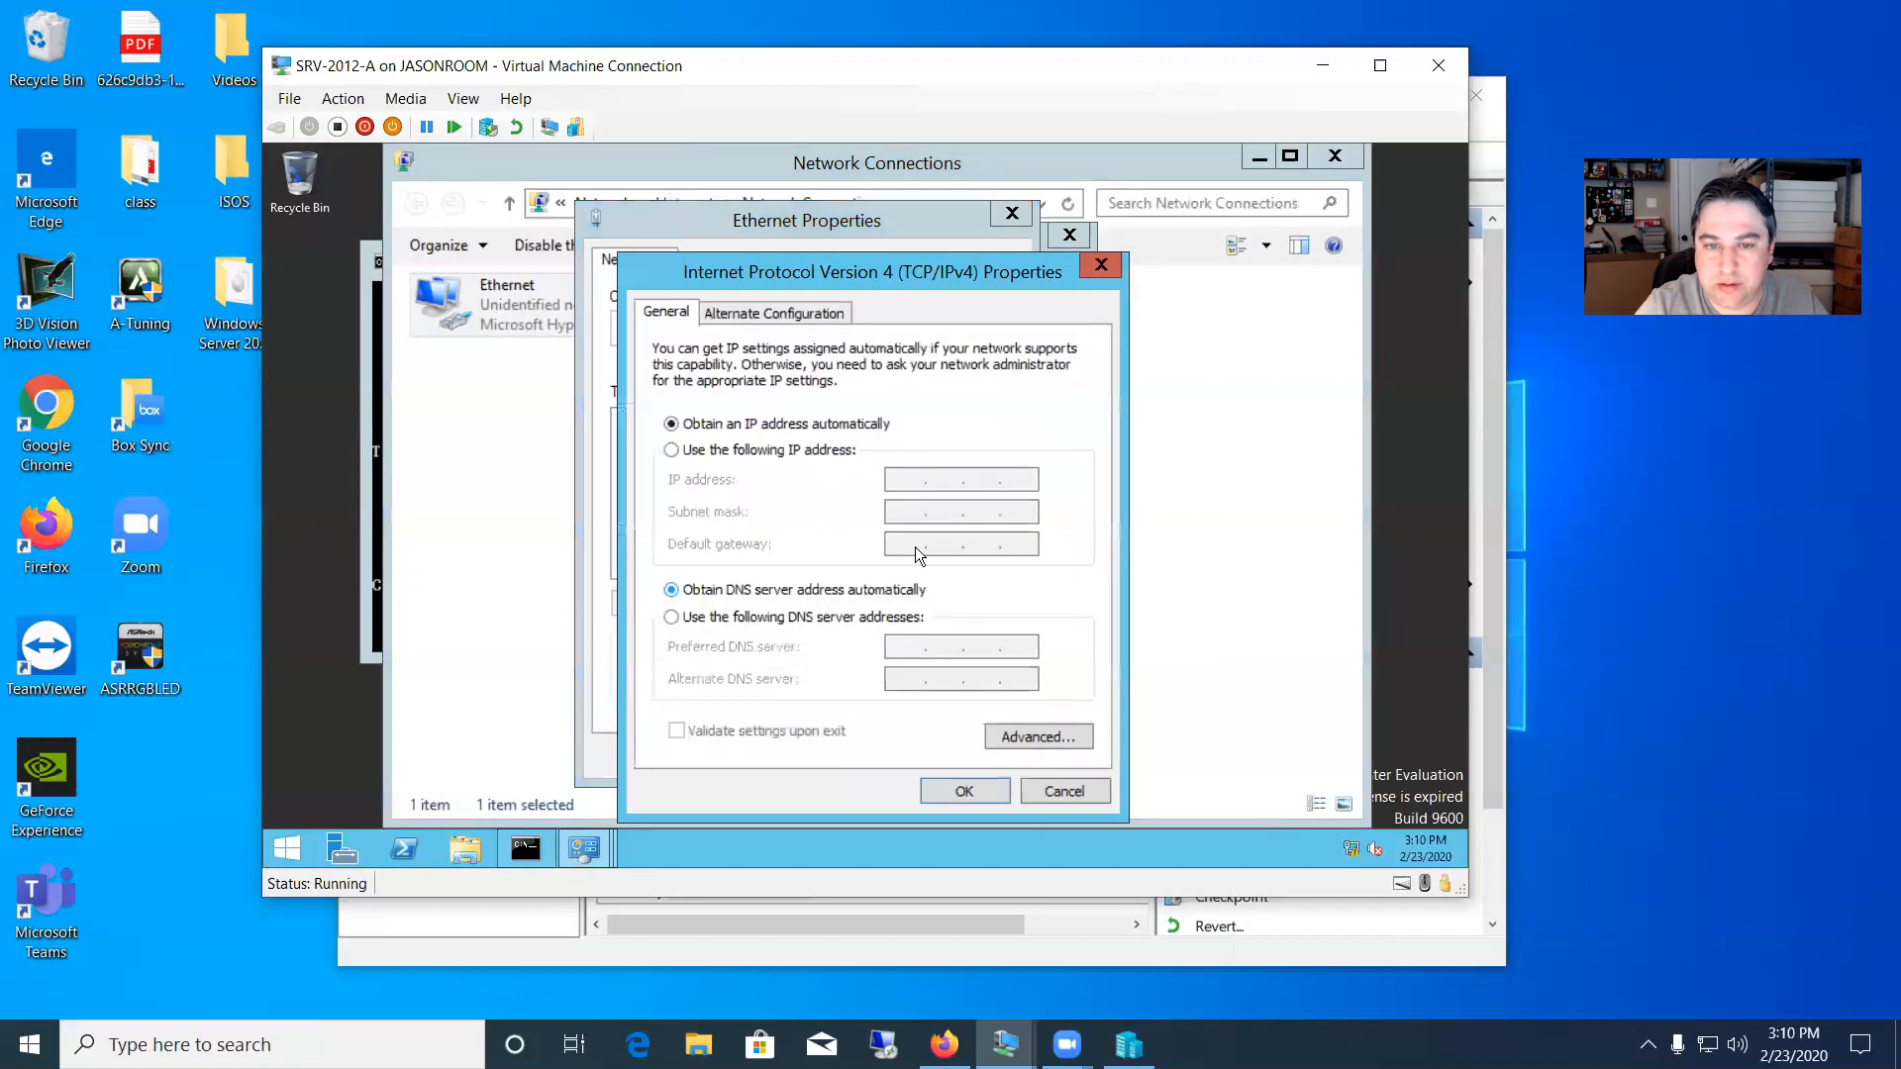
pyautogui.moveTo(874, 281); pyautogui.dragTo(781, 240)
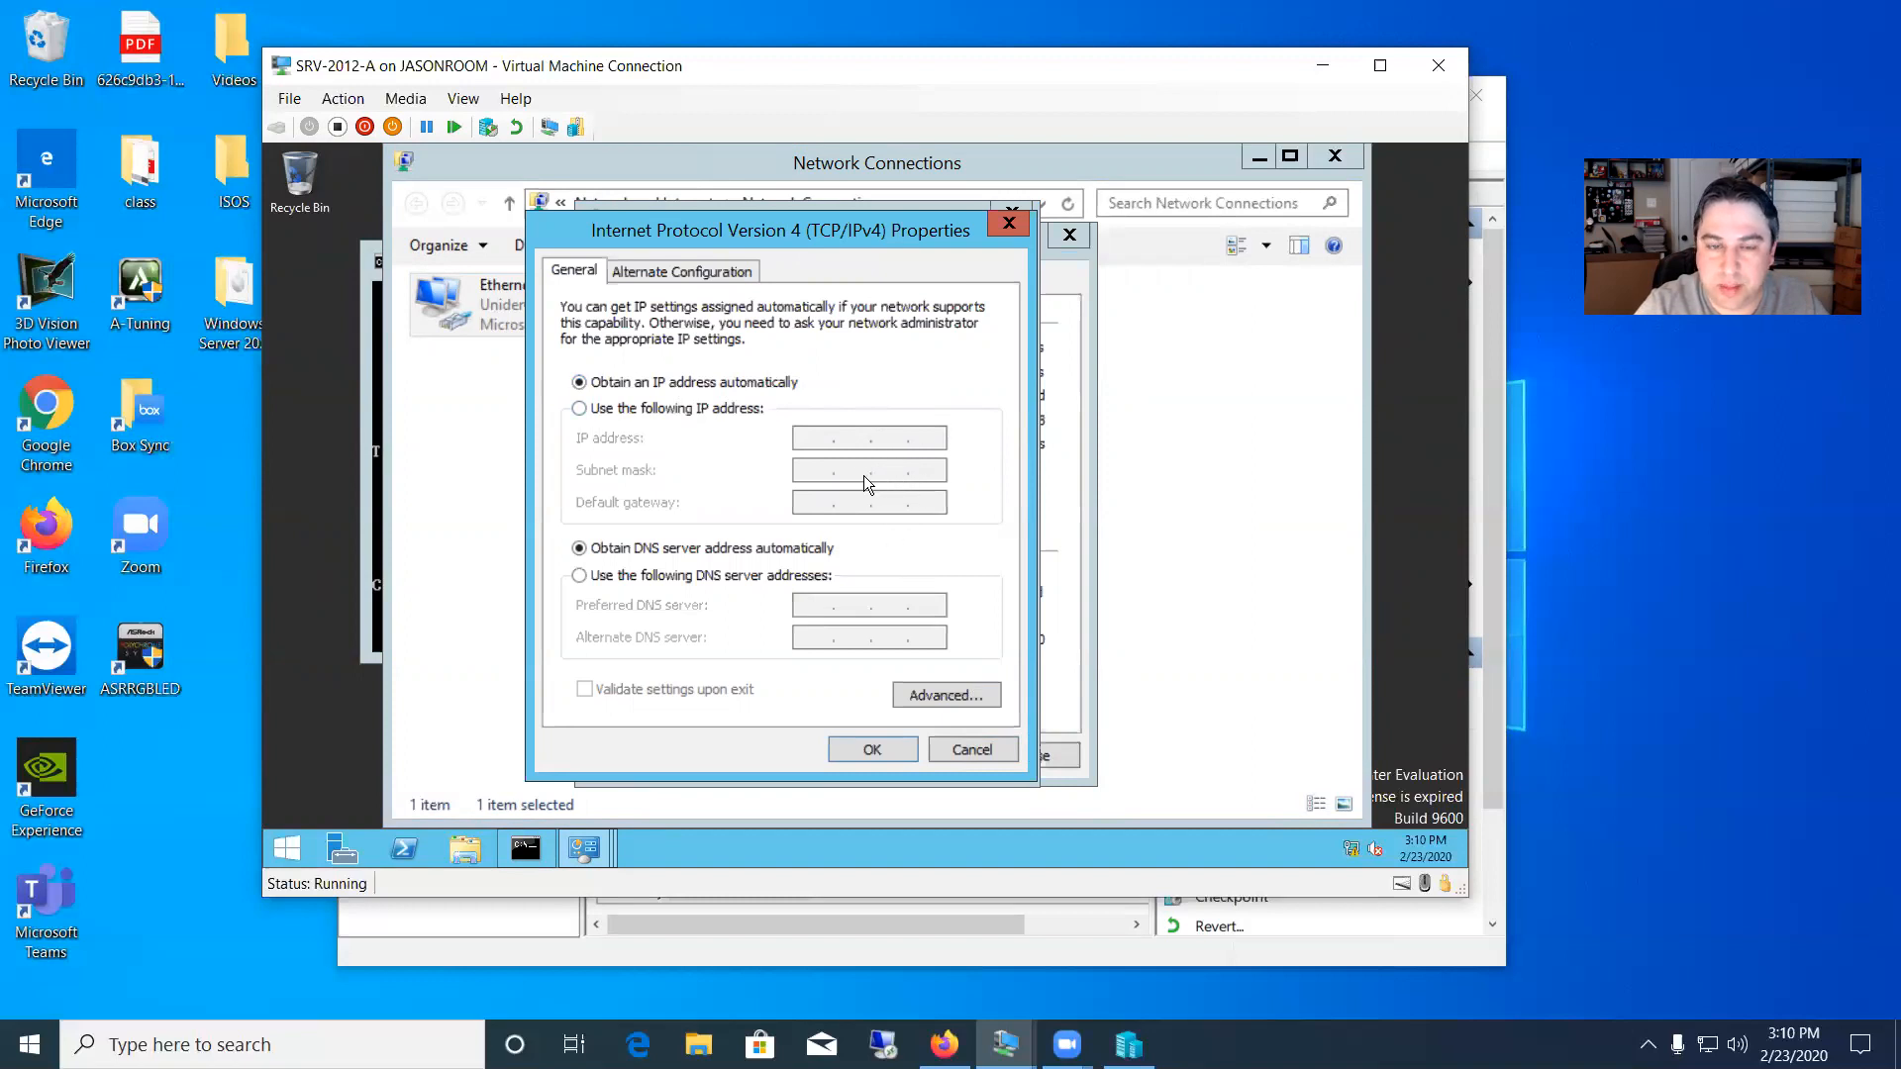
pyautogui.click(685, 410)
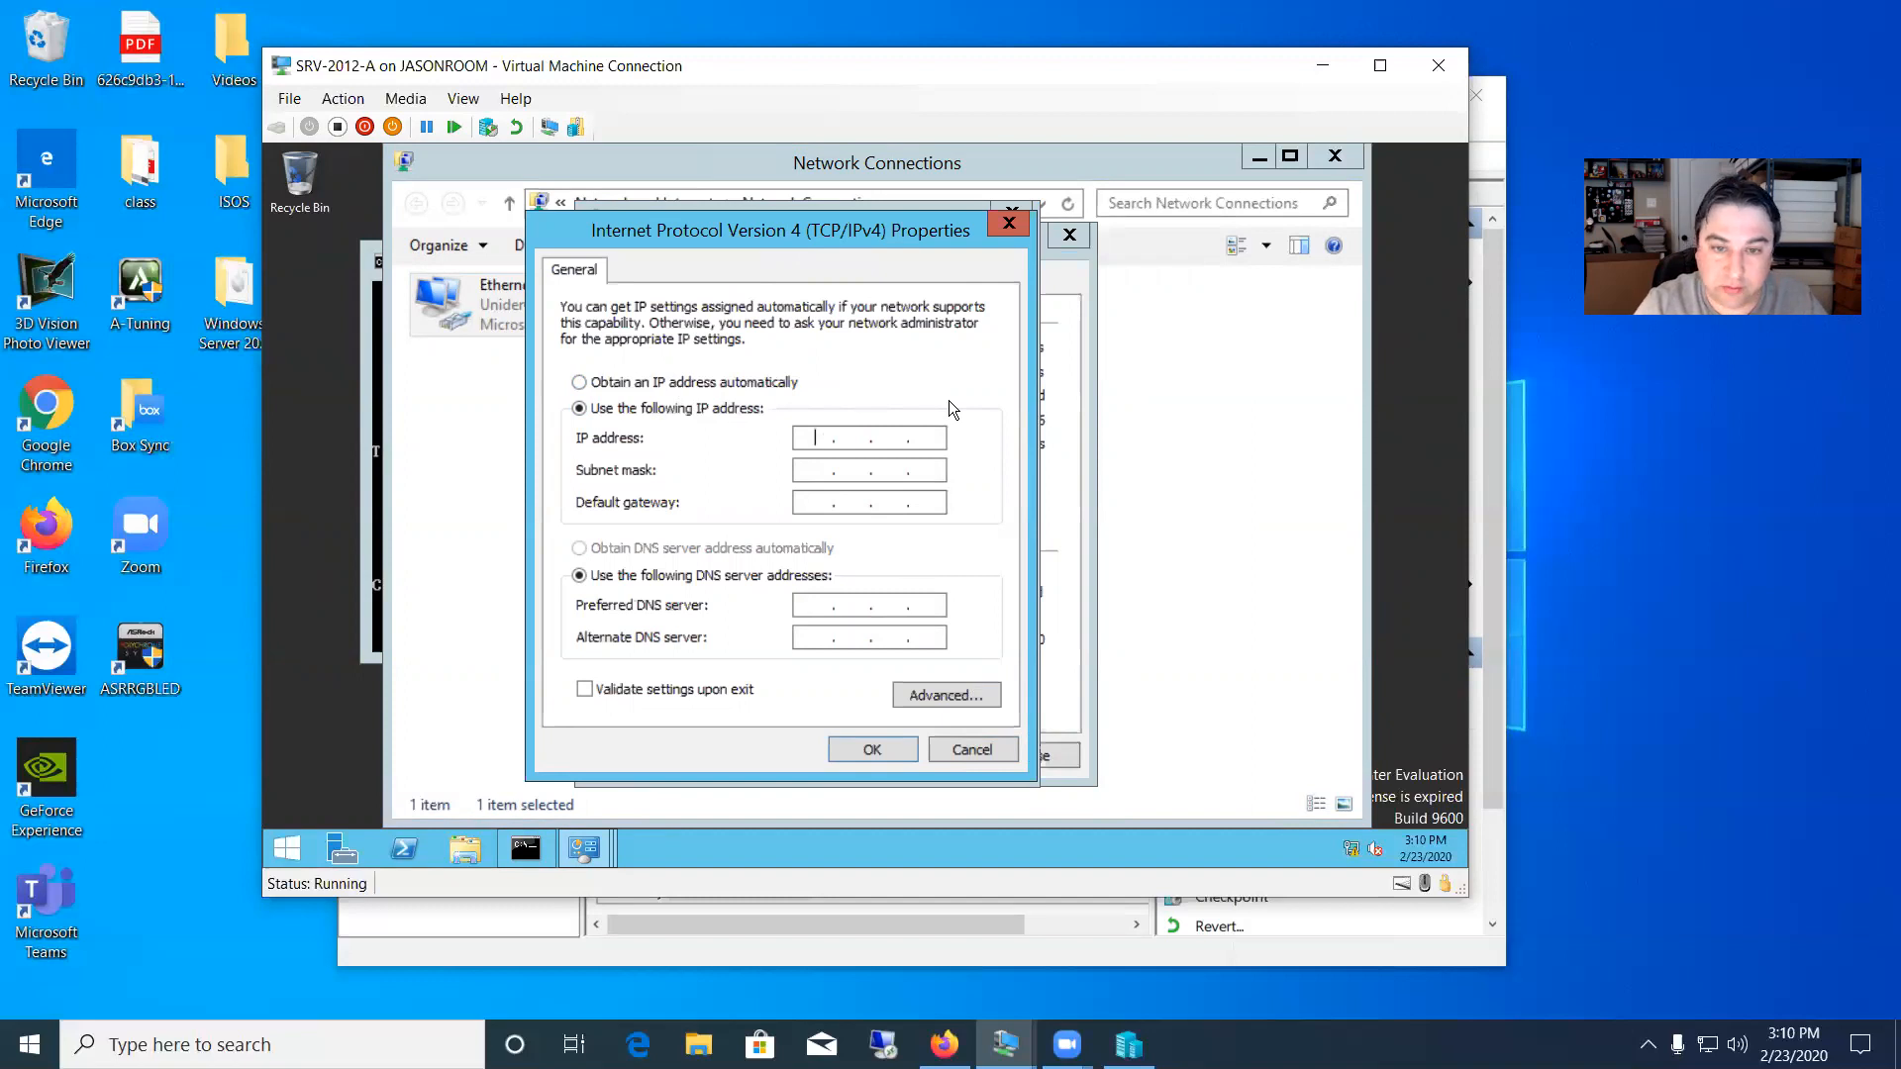
pyautogui.press('Home')
pyautogui.press('Down')
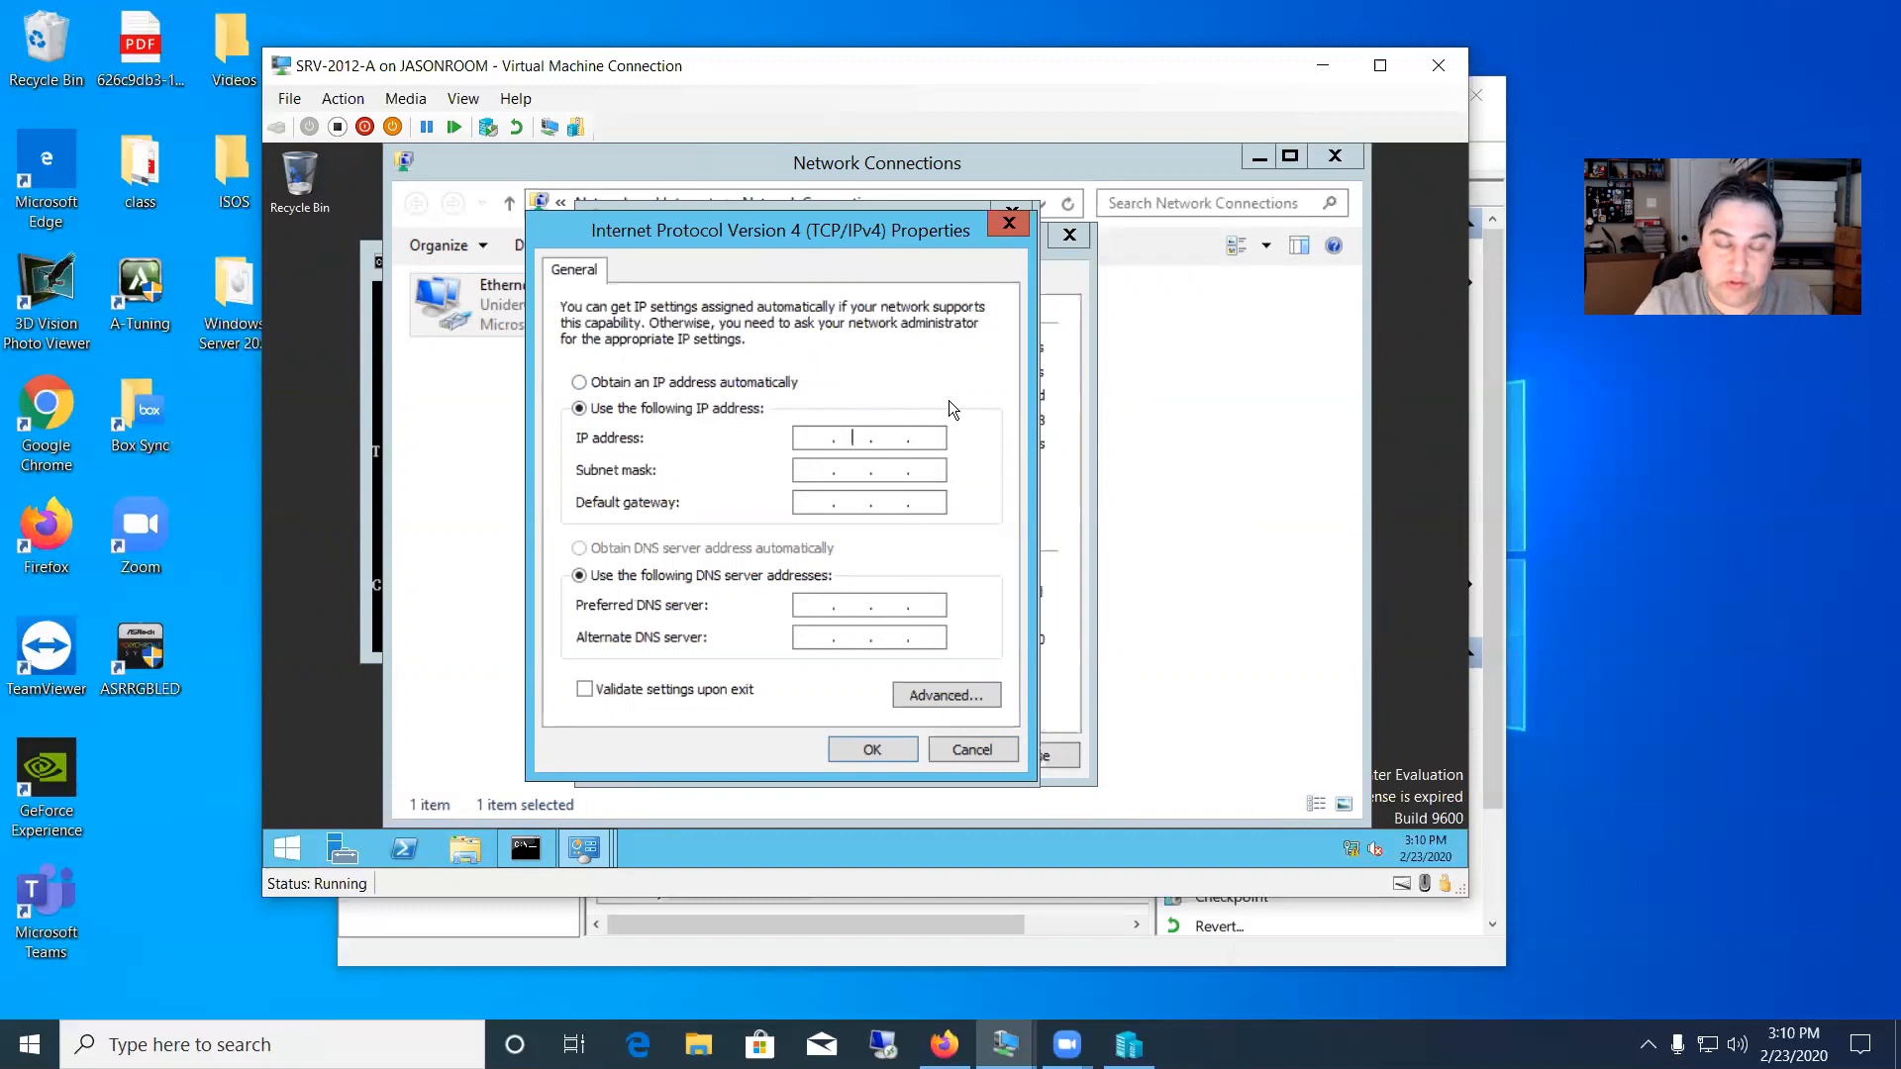
pyautogui.press('BackSpace')
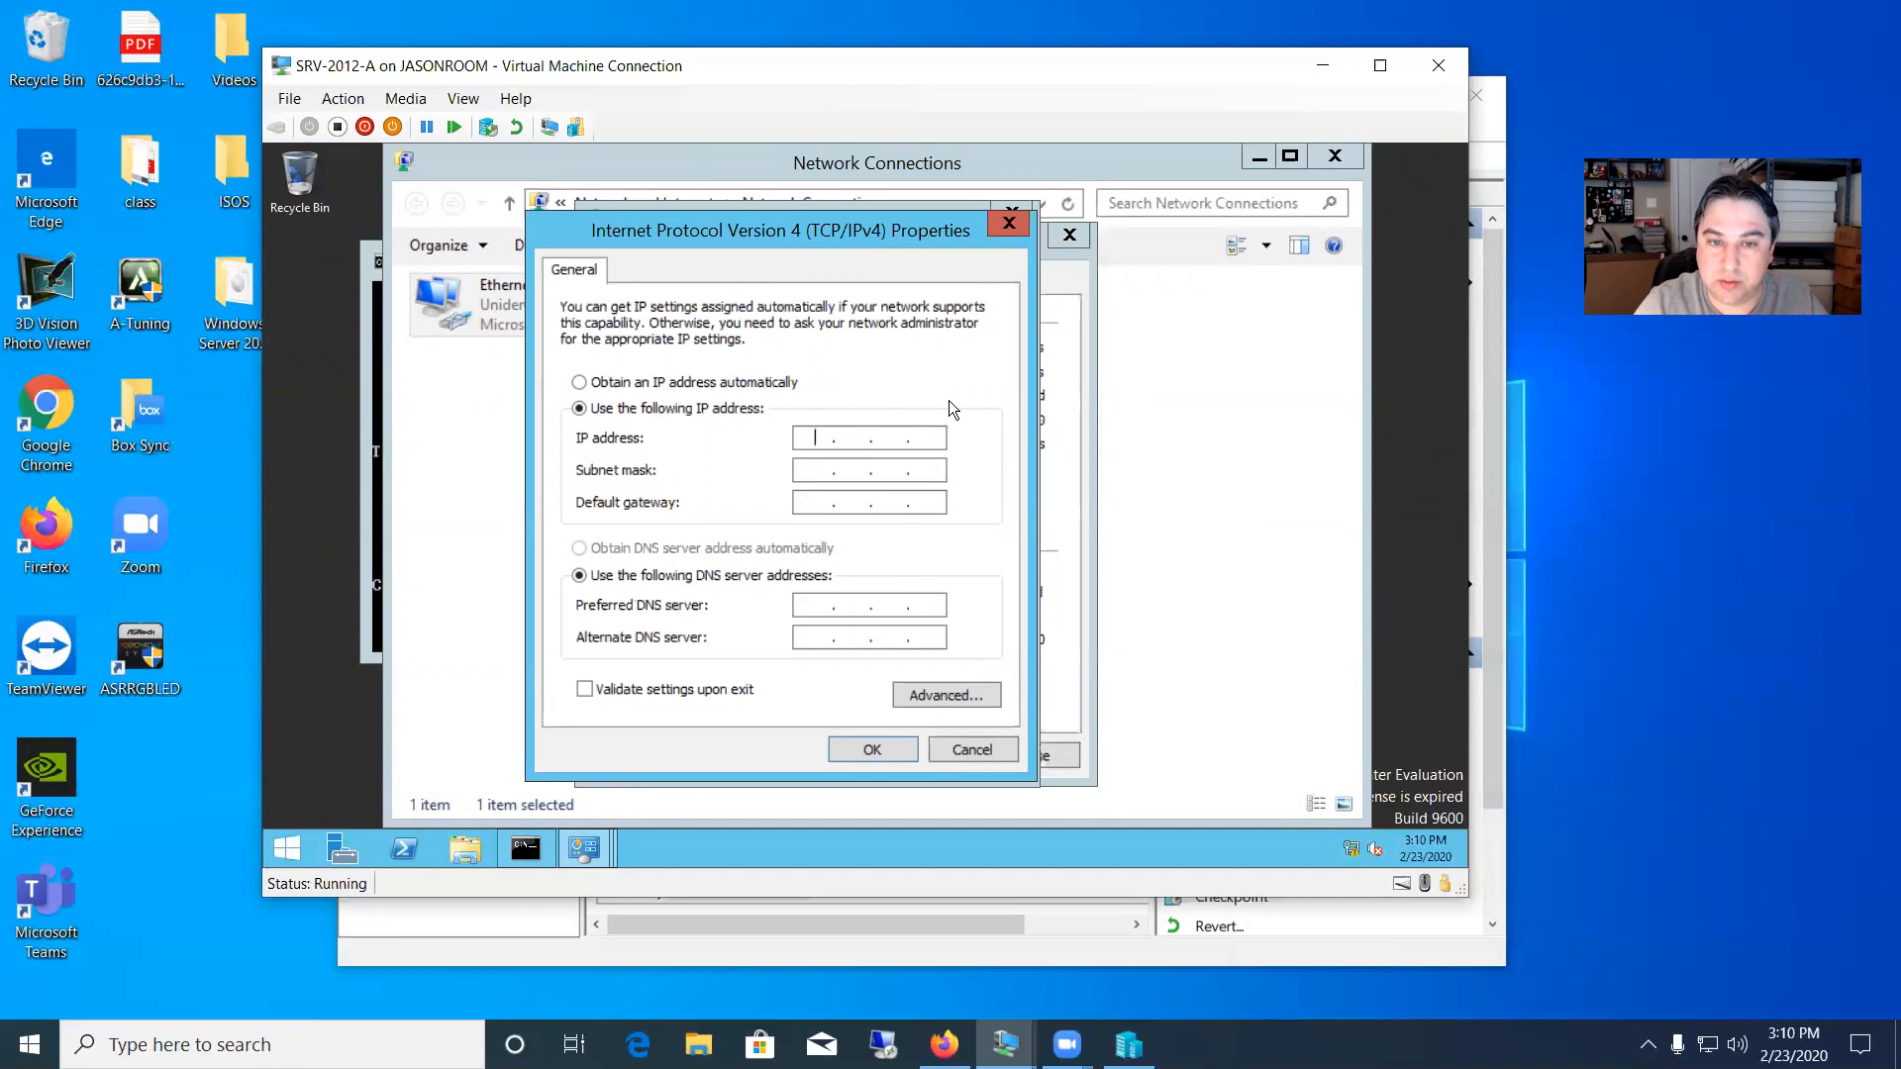
pyautogui.write('172.')
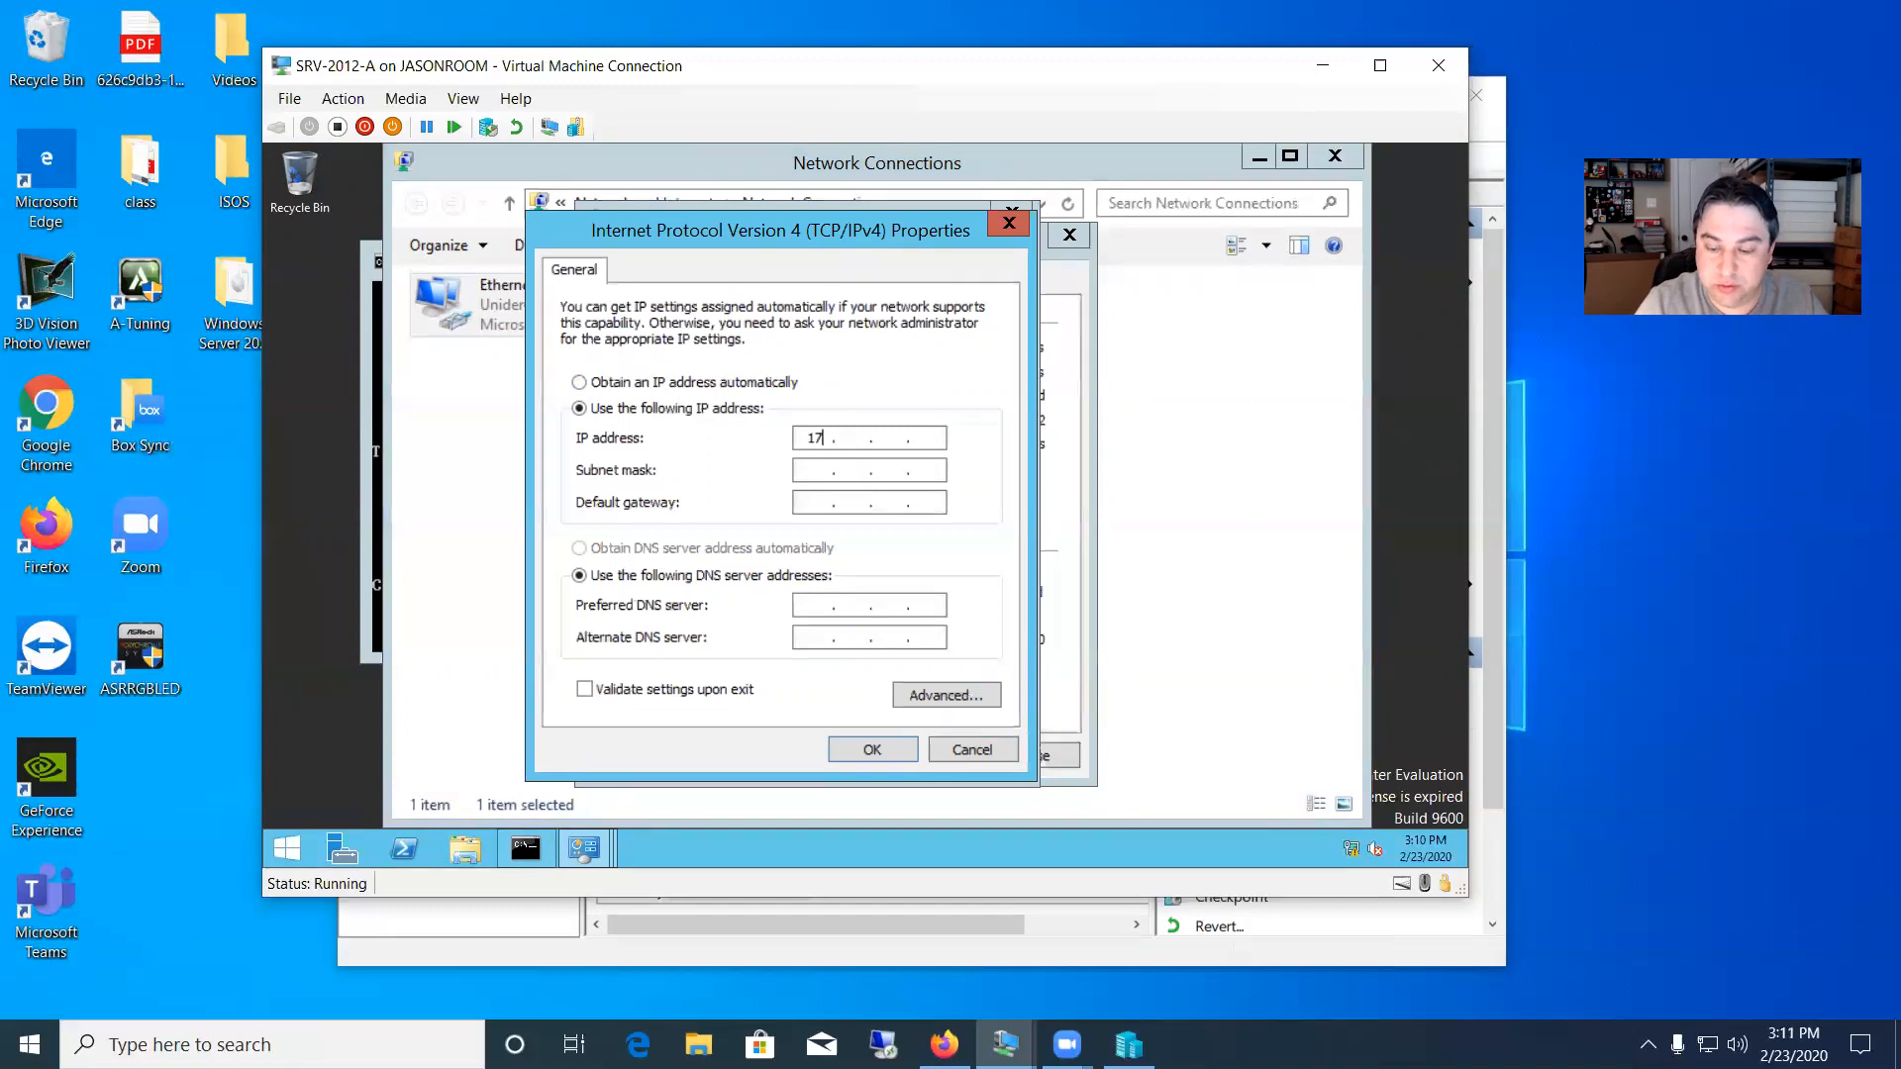
pyautogui.write('16.')
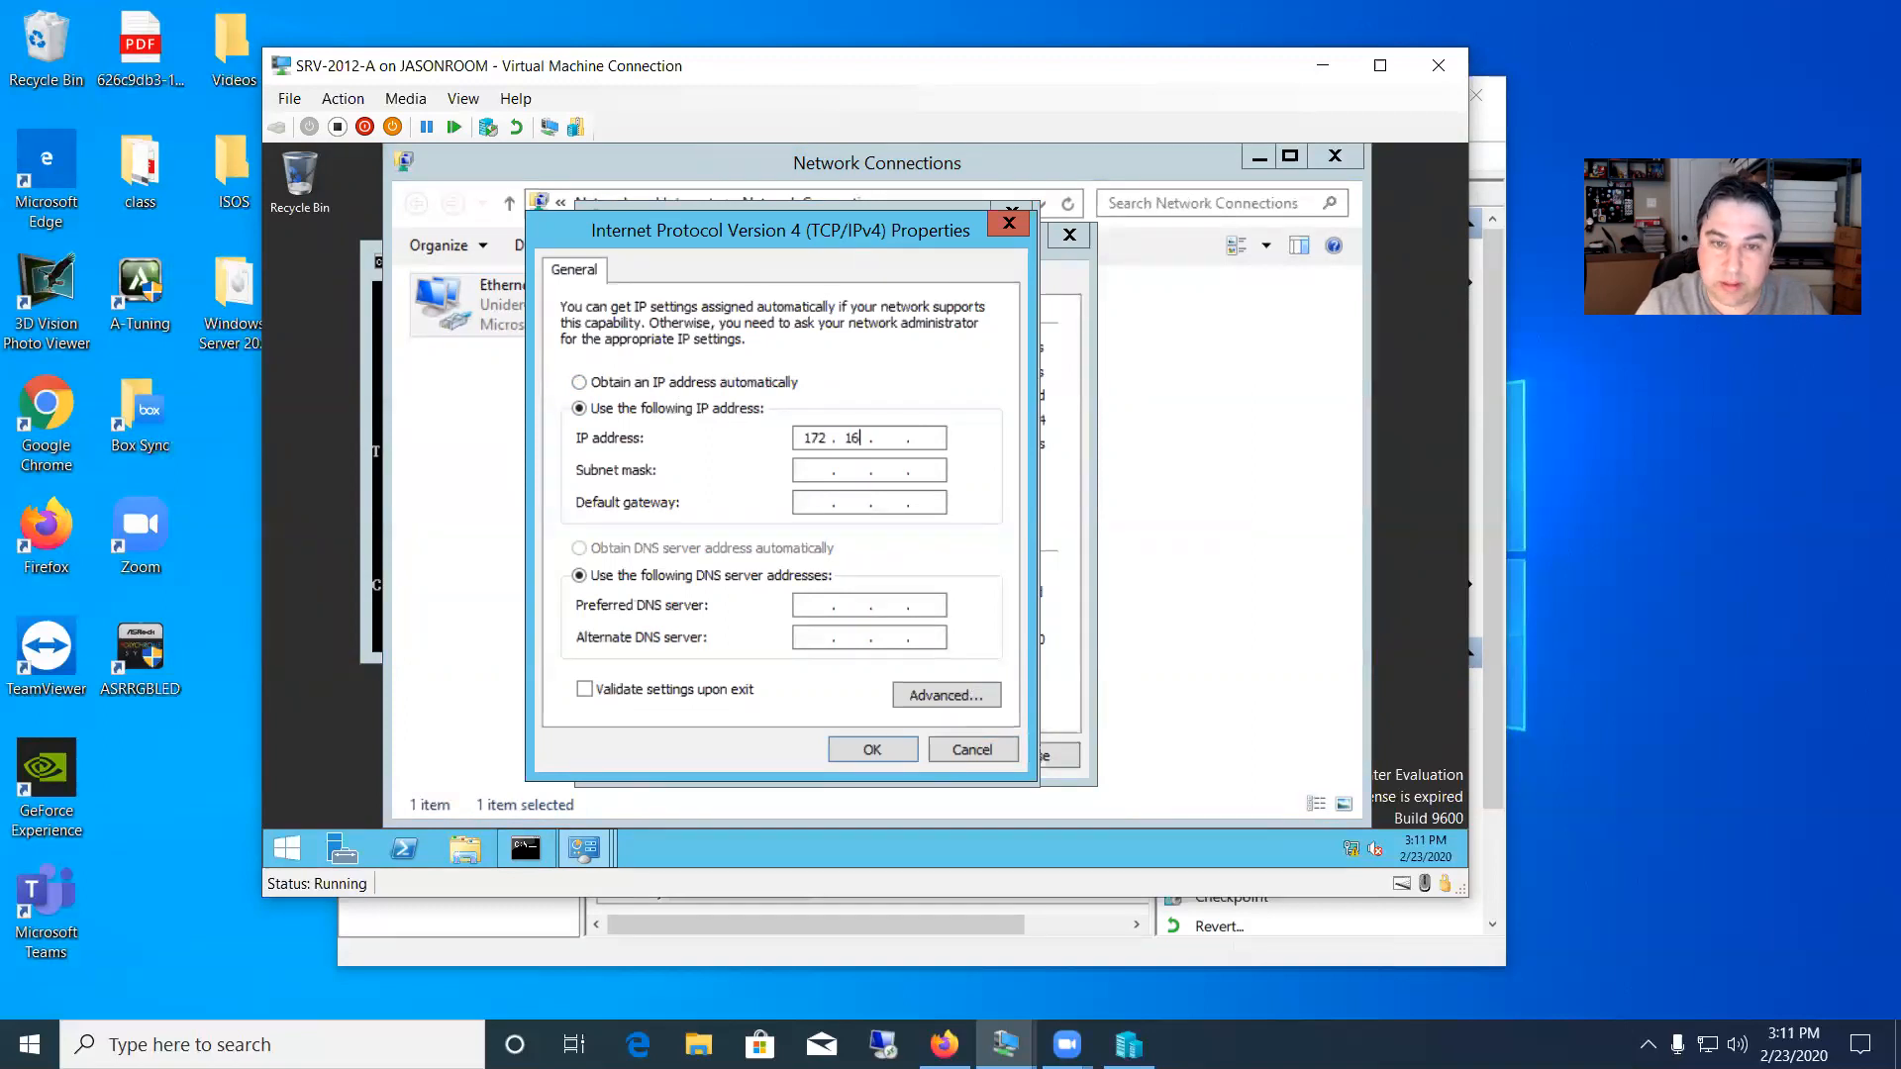
pyautogui.write('5.5')
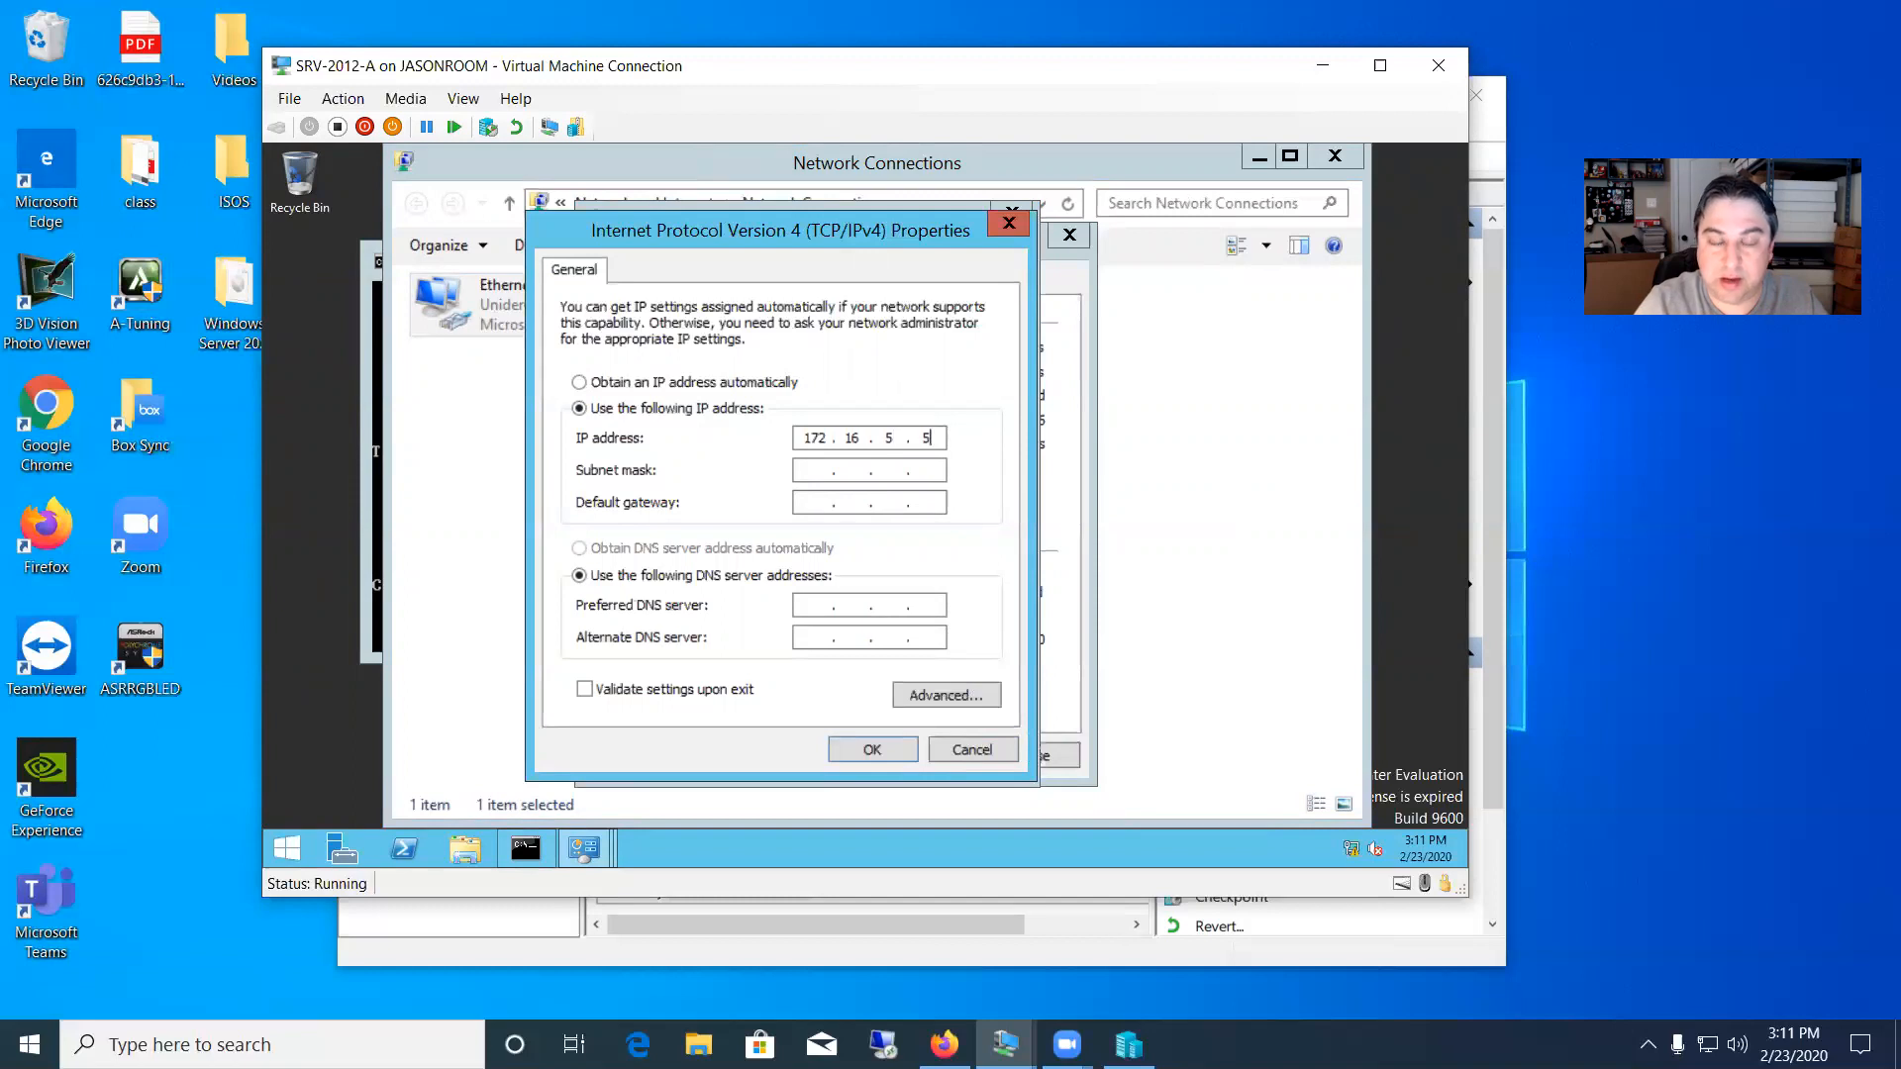
pyautogui.click(810, 471)
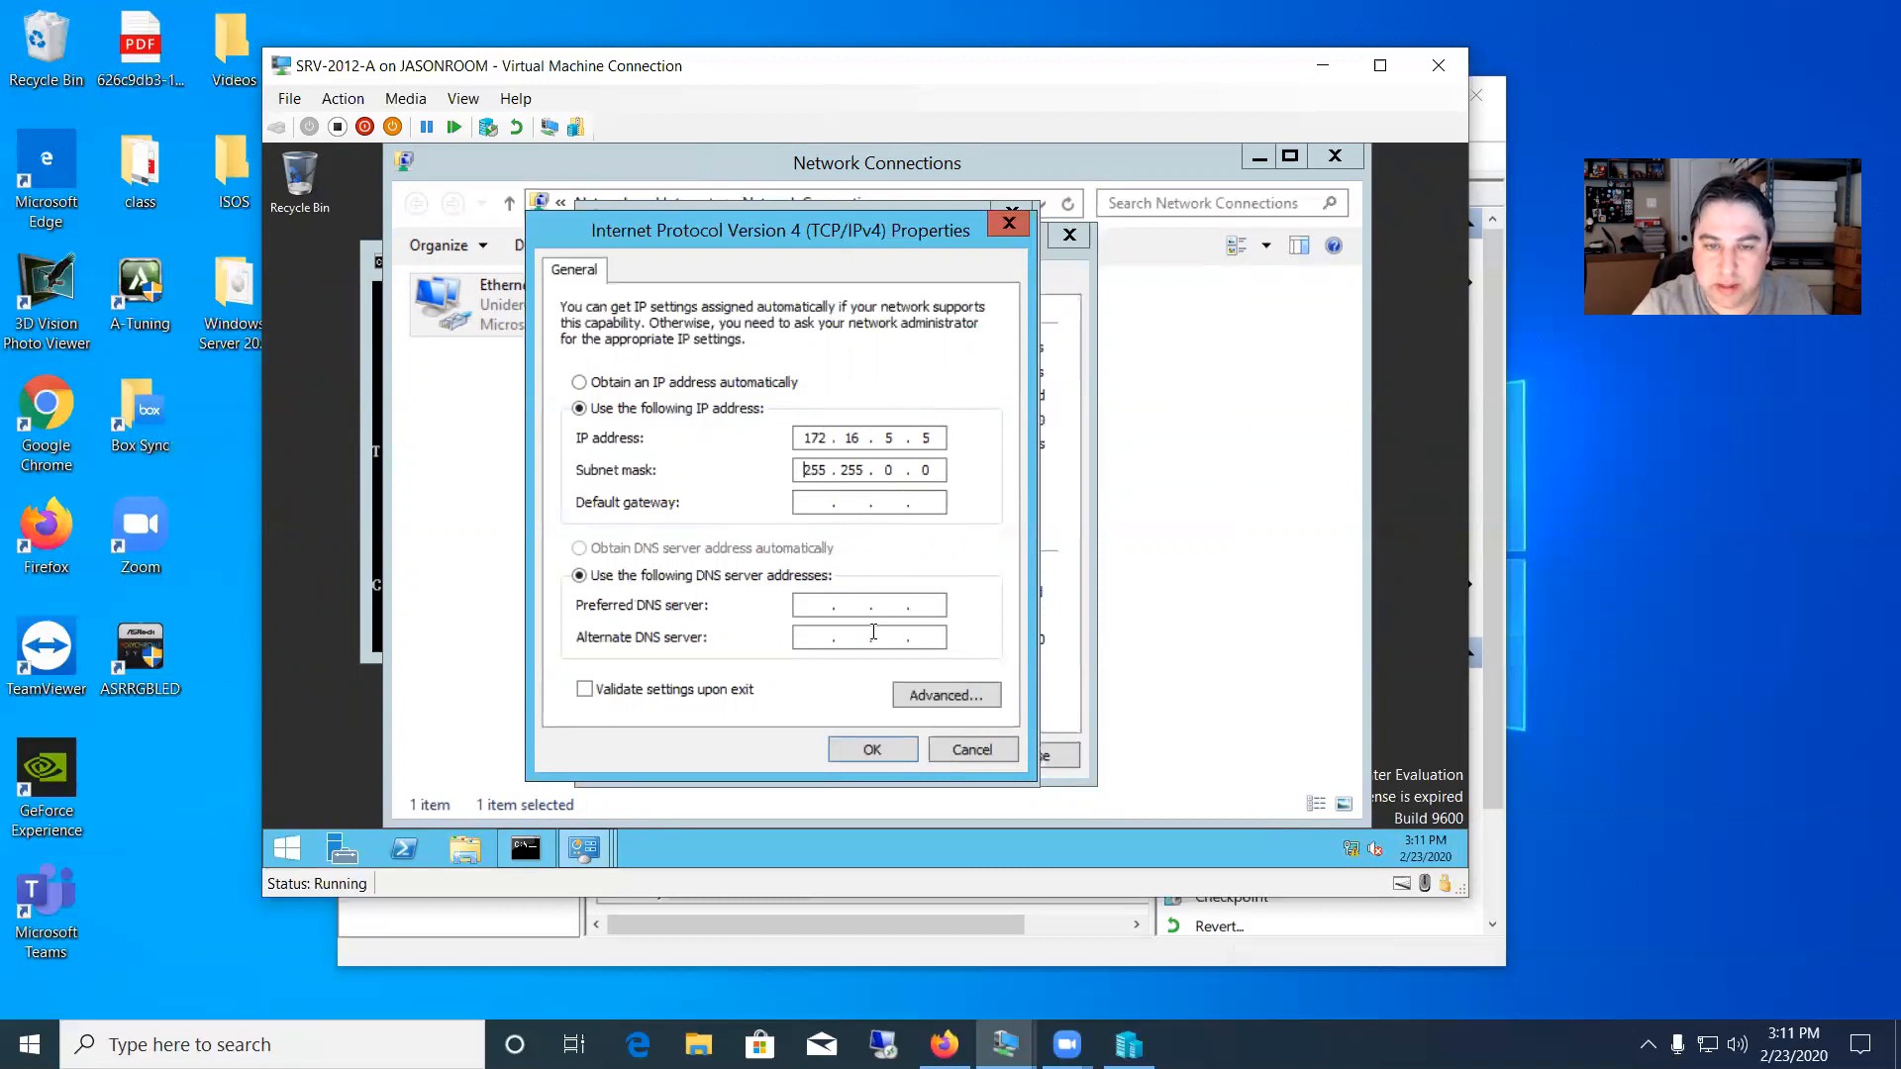
pyautogui.click(872, 751)
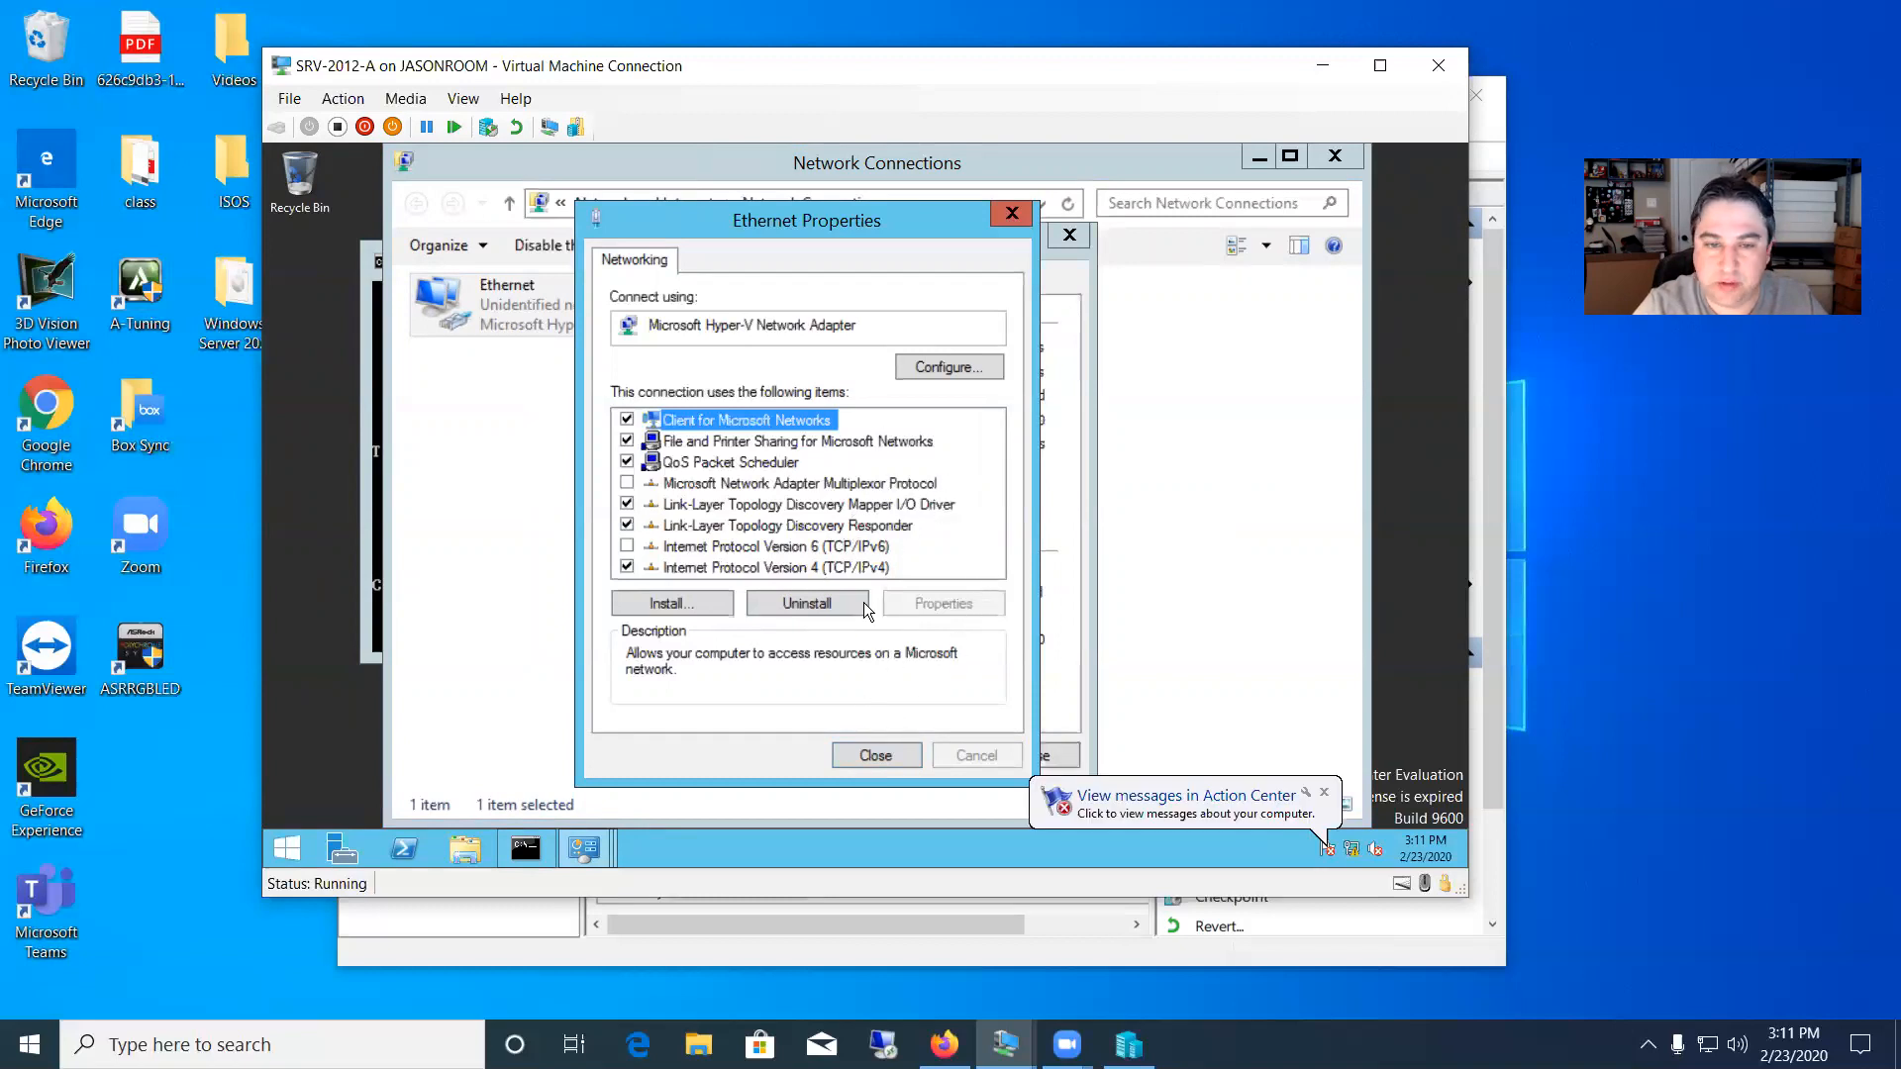
# Close the Ethernet properties and status dialogs, then the Network Connections and Network and Sharing Center windows
pyautogui.click(875, 754)
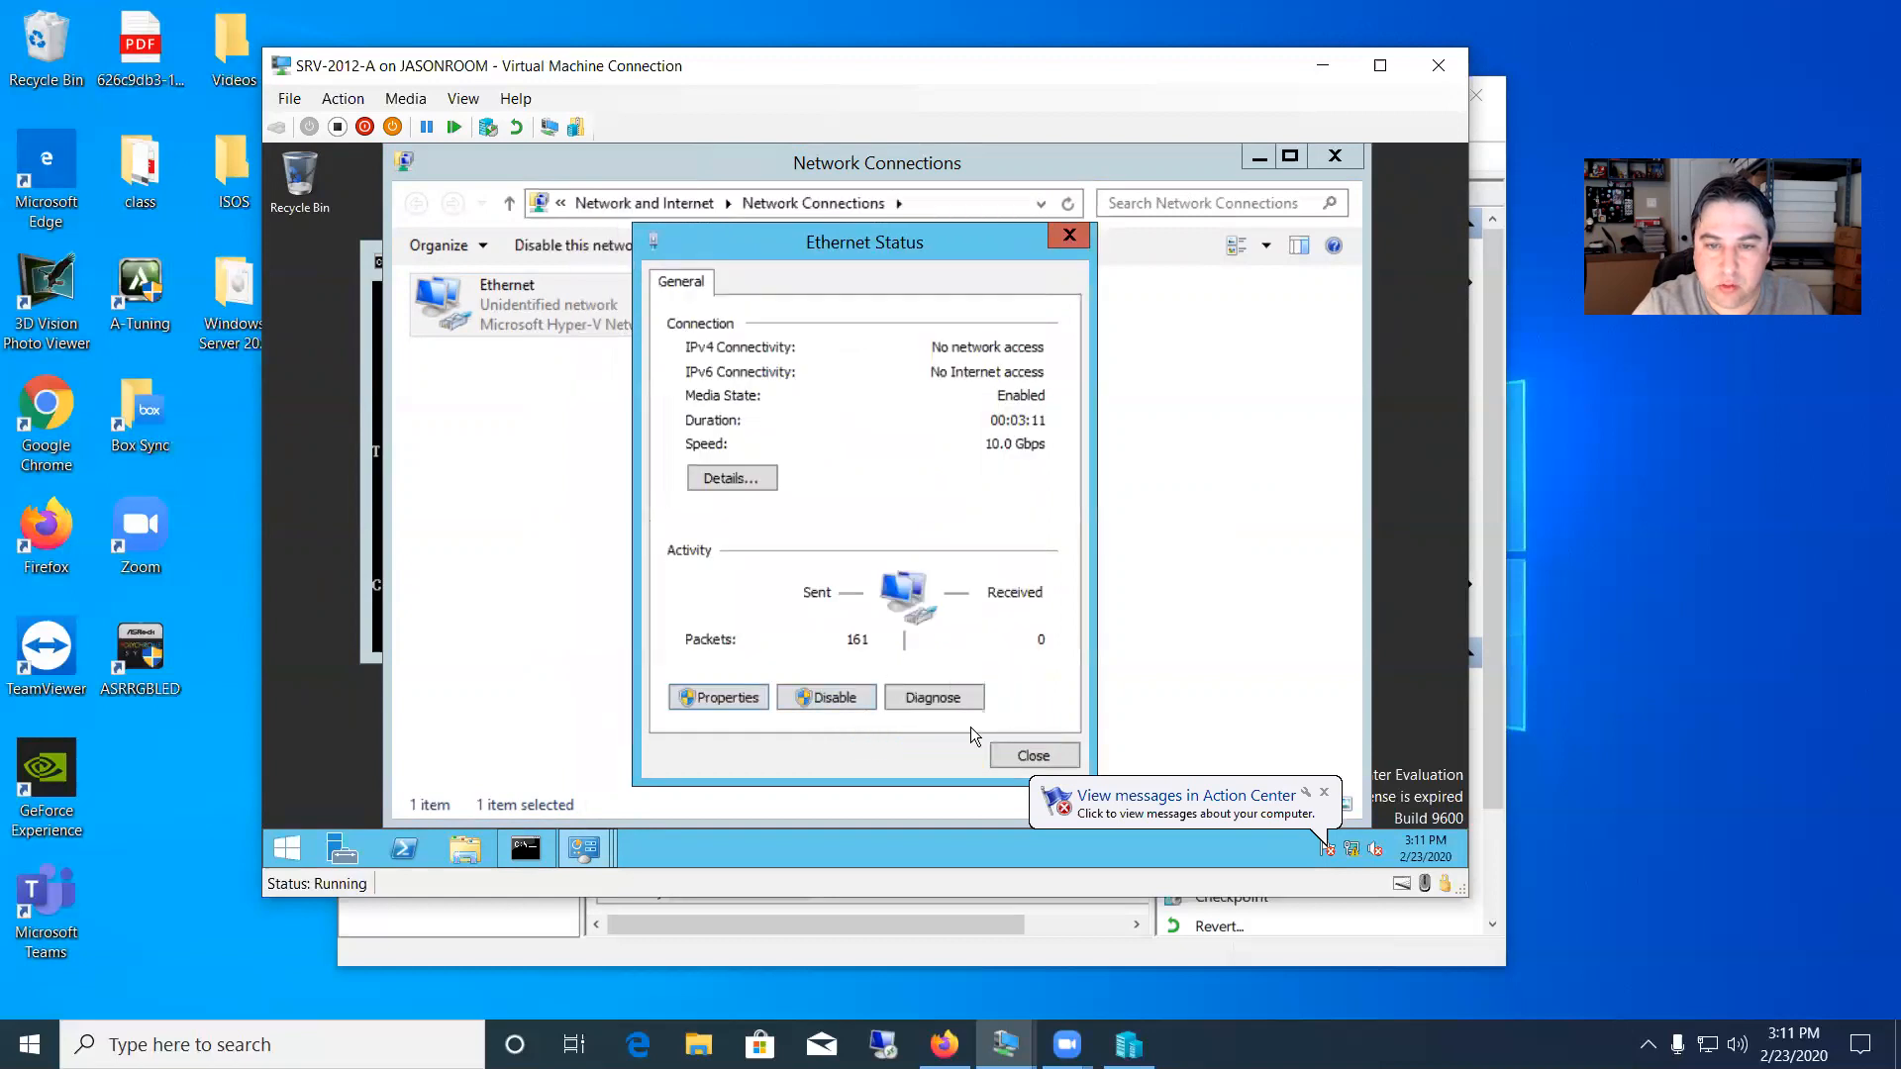
pyautogui.click(1021, 758)
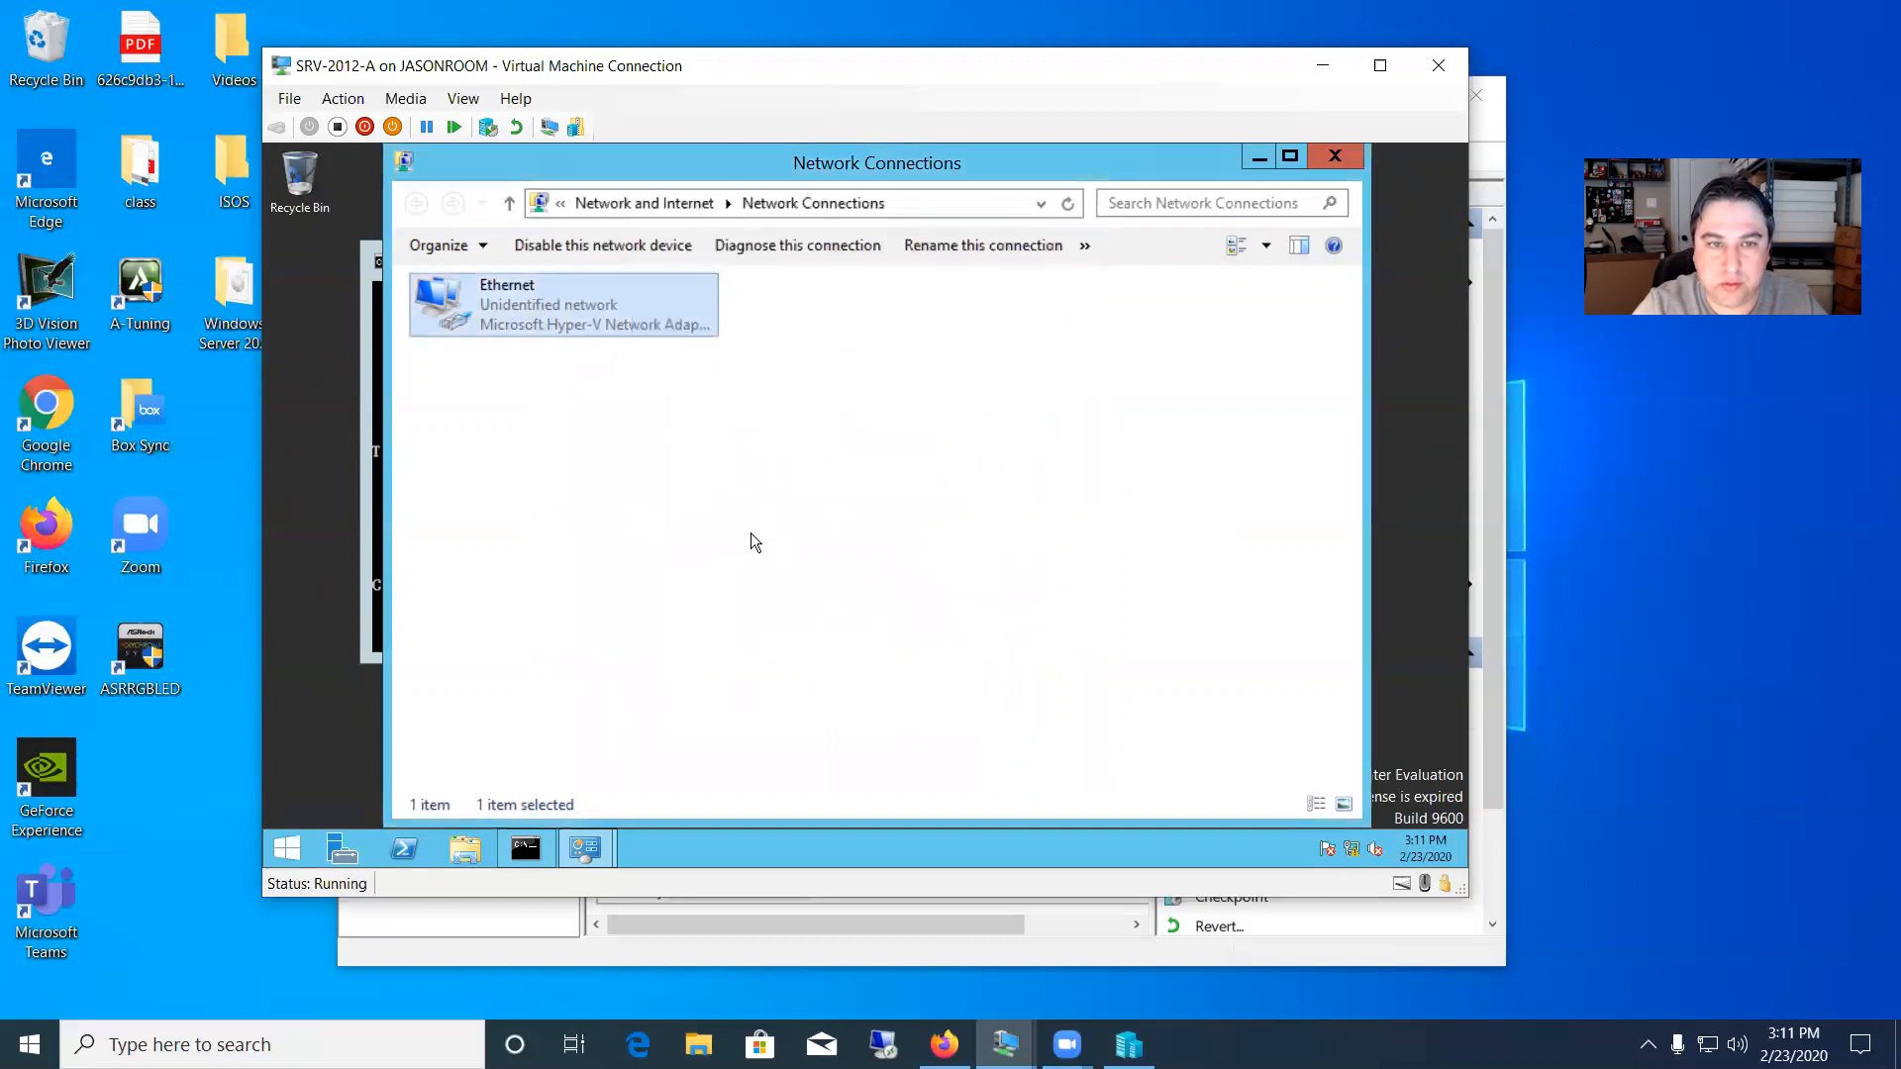
pyautogui.click(1335, 155)
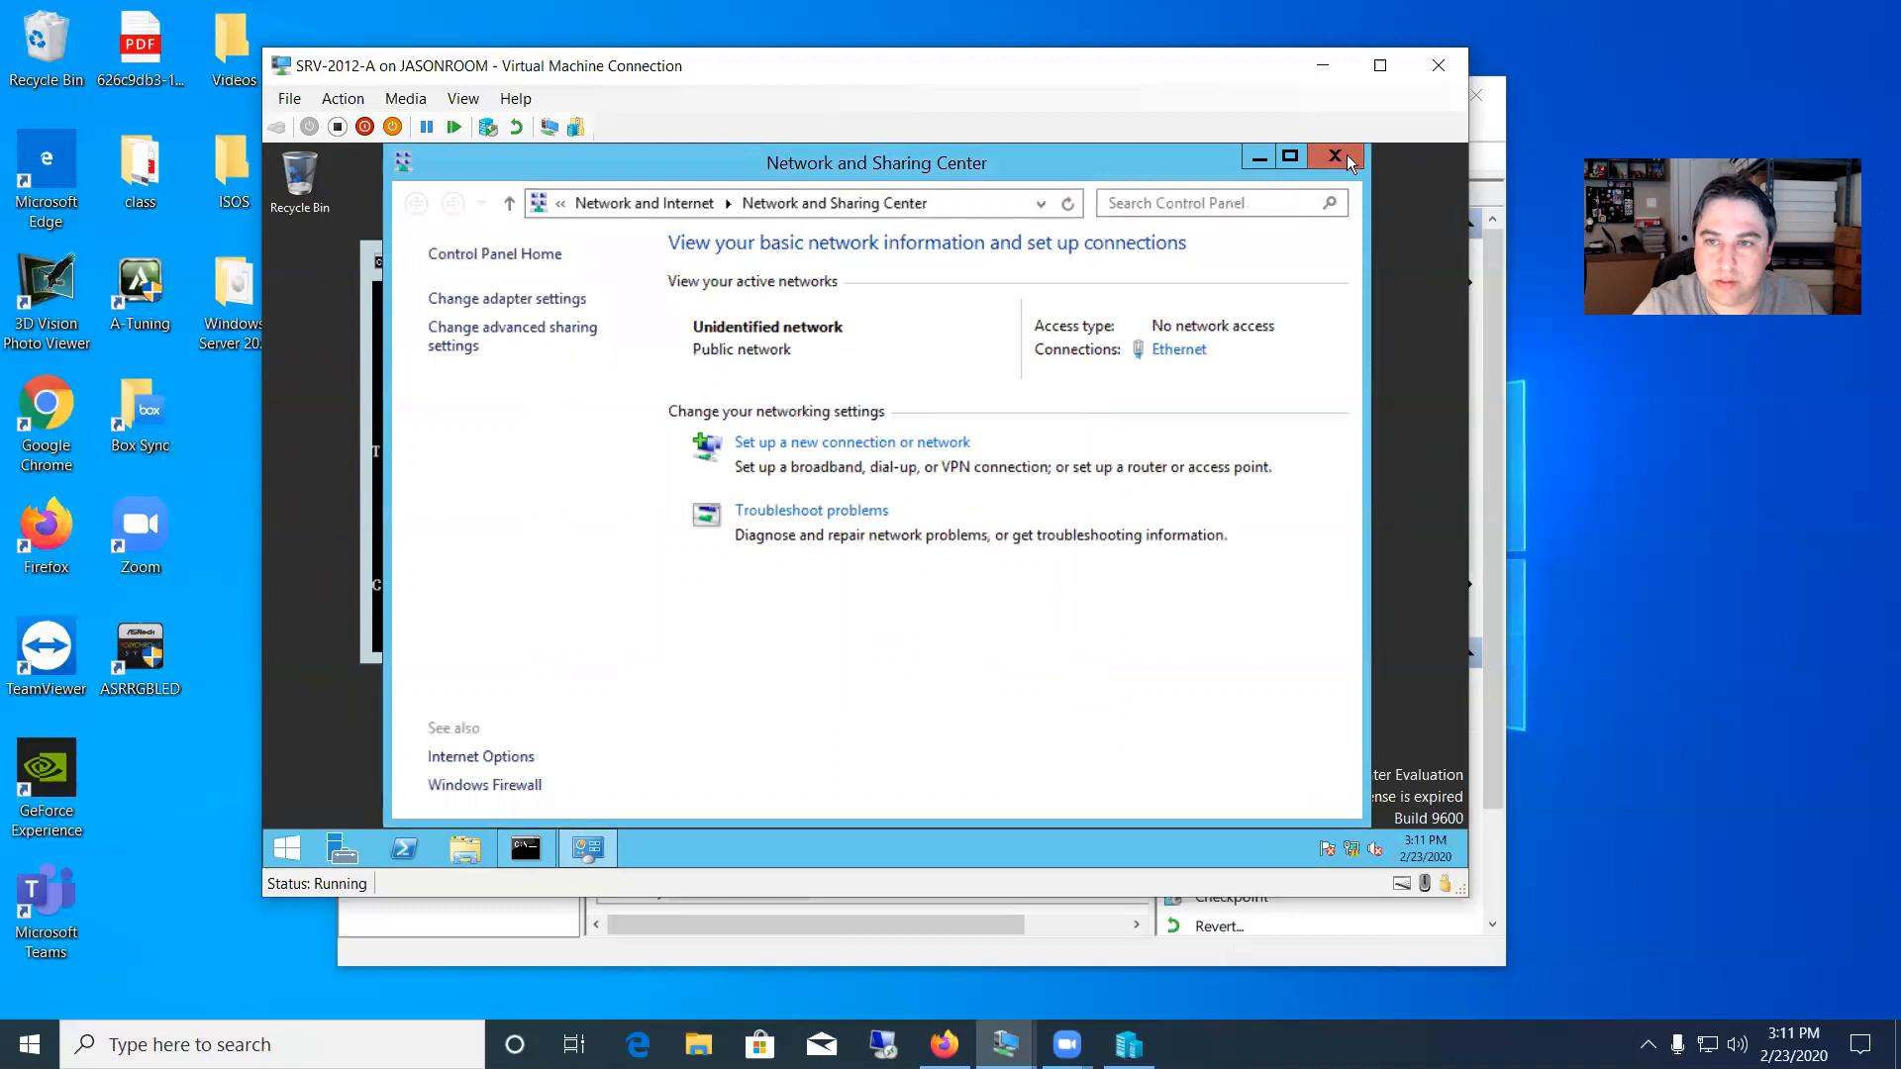
pyautogui.click(1335, 155)
# Rerun ipconfig /all to check the Ethernet adapter's IPv4 address, subnet mask and DHCP setting
pyautogui.press('Up')
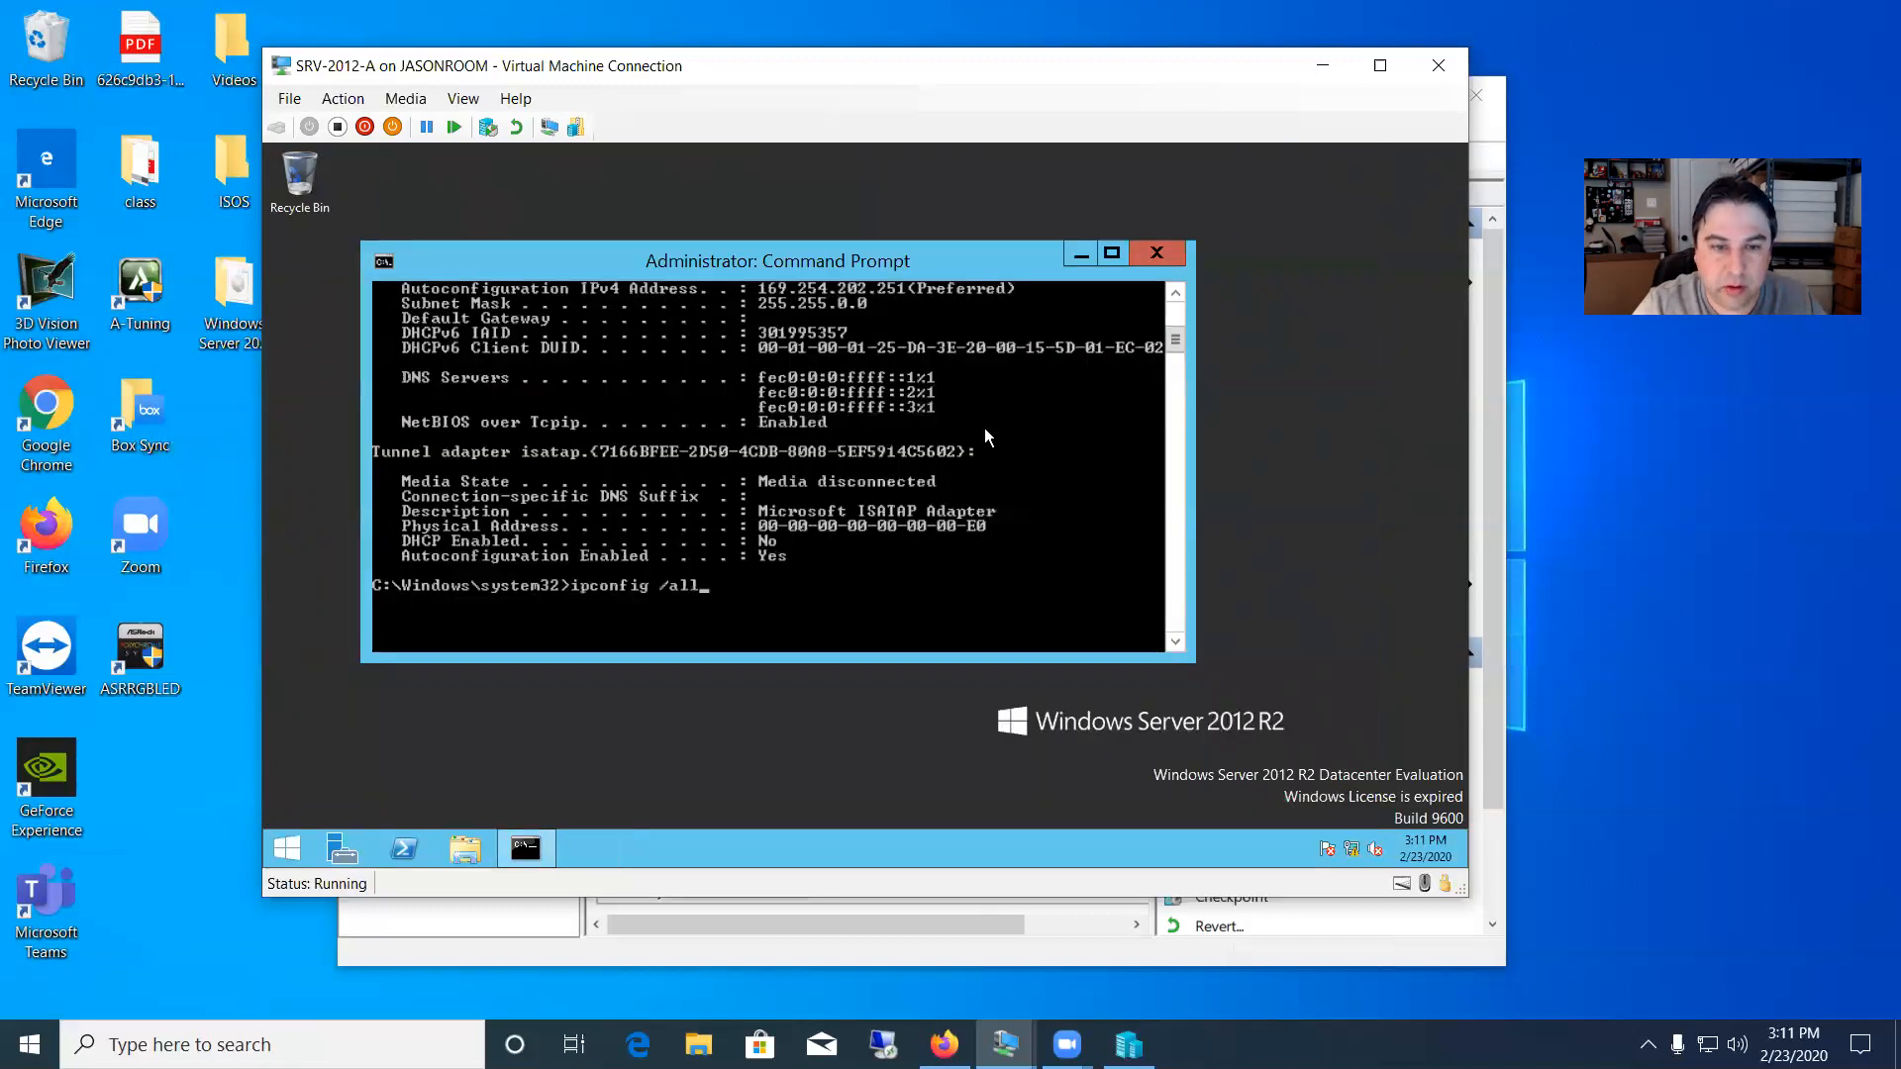
pyautogui.press('Return')
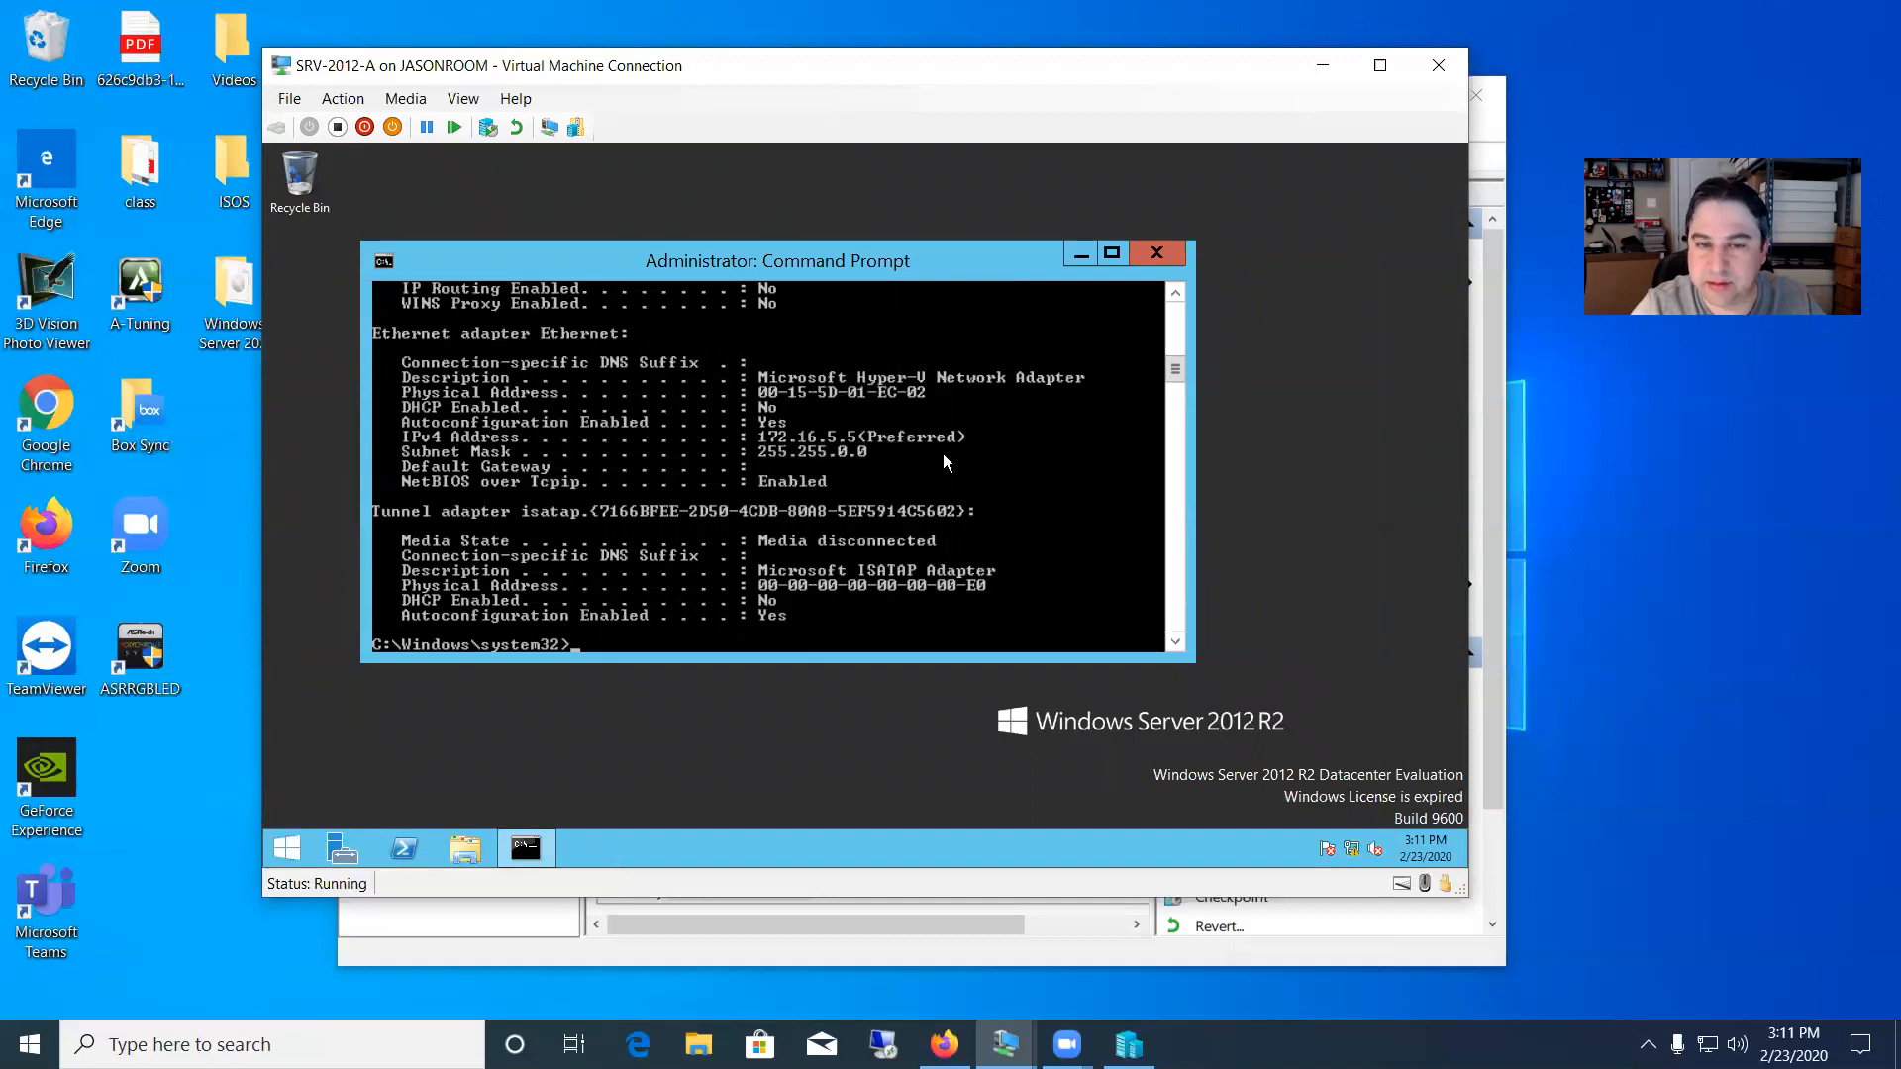
pyautogui.scroll(-1, 866, 509)
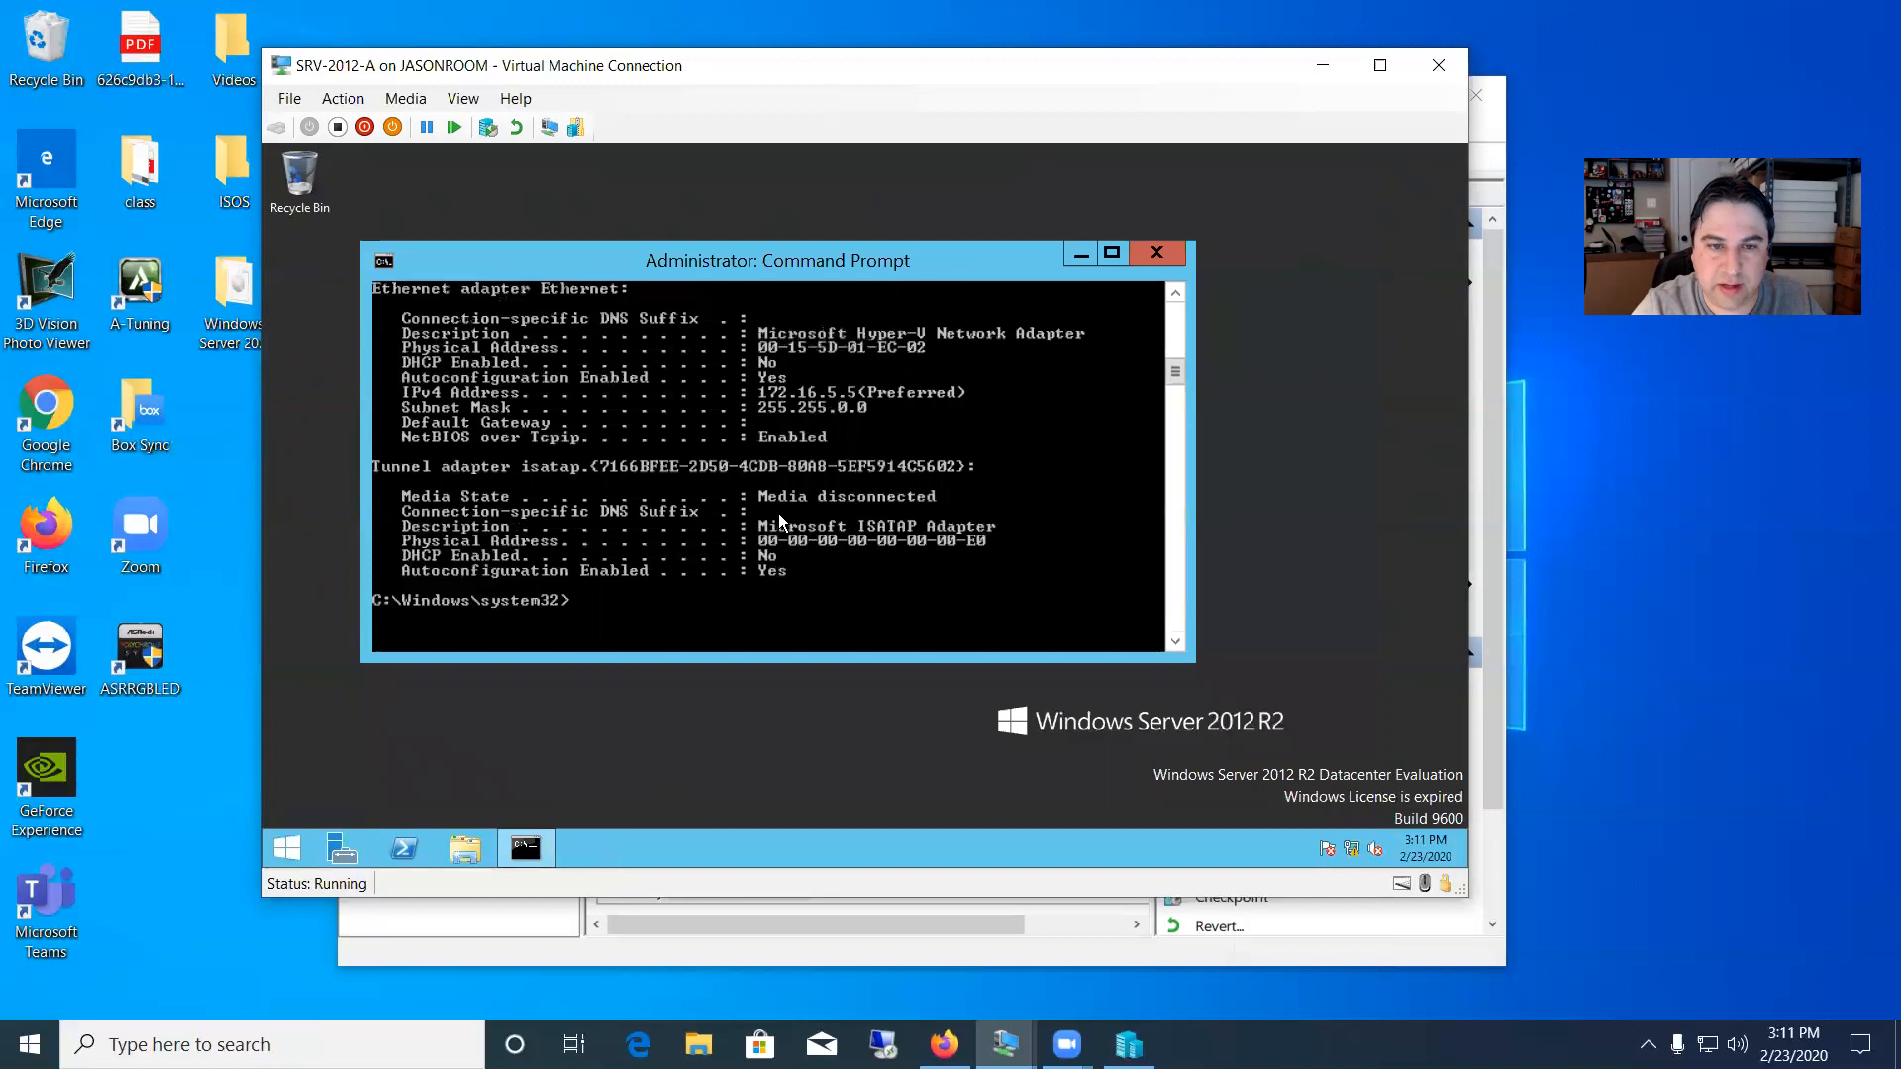
pyautogui.scroll(1, 858, 463)
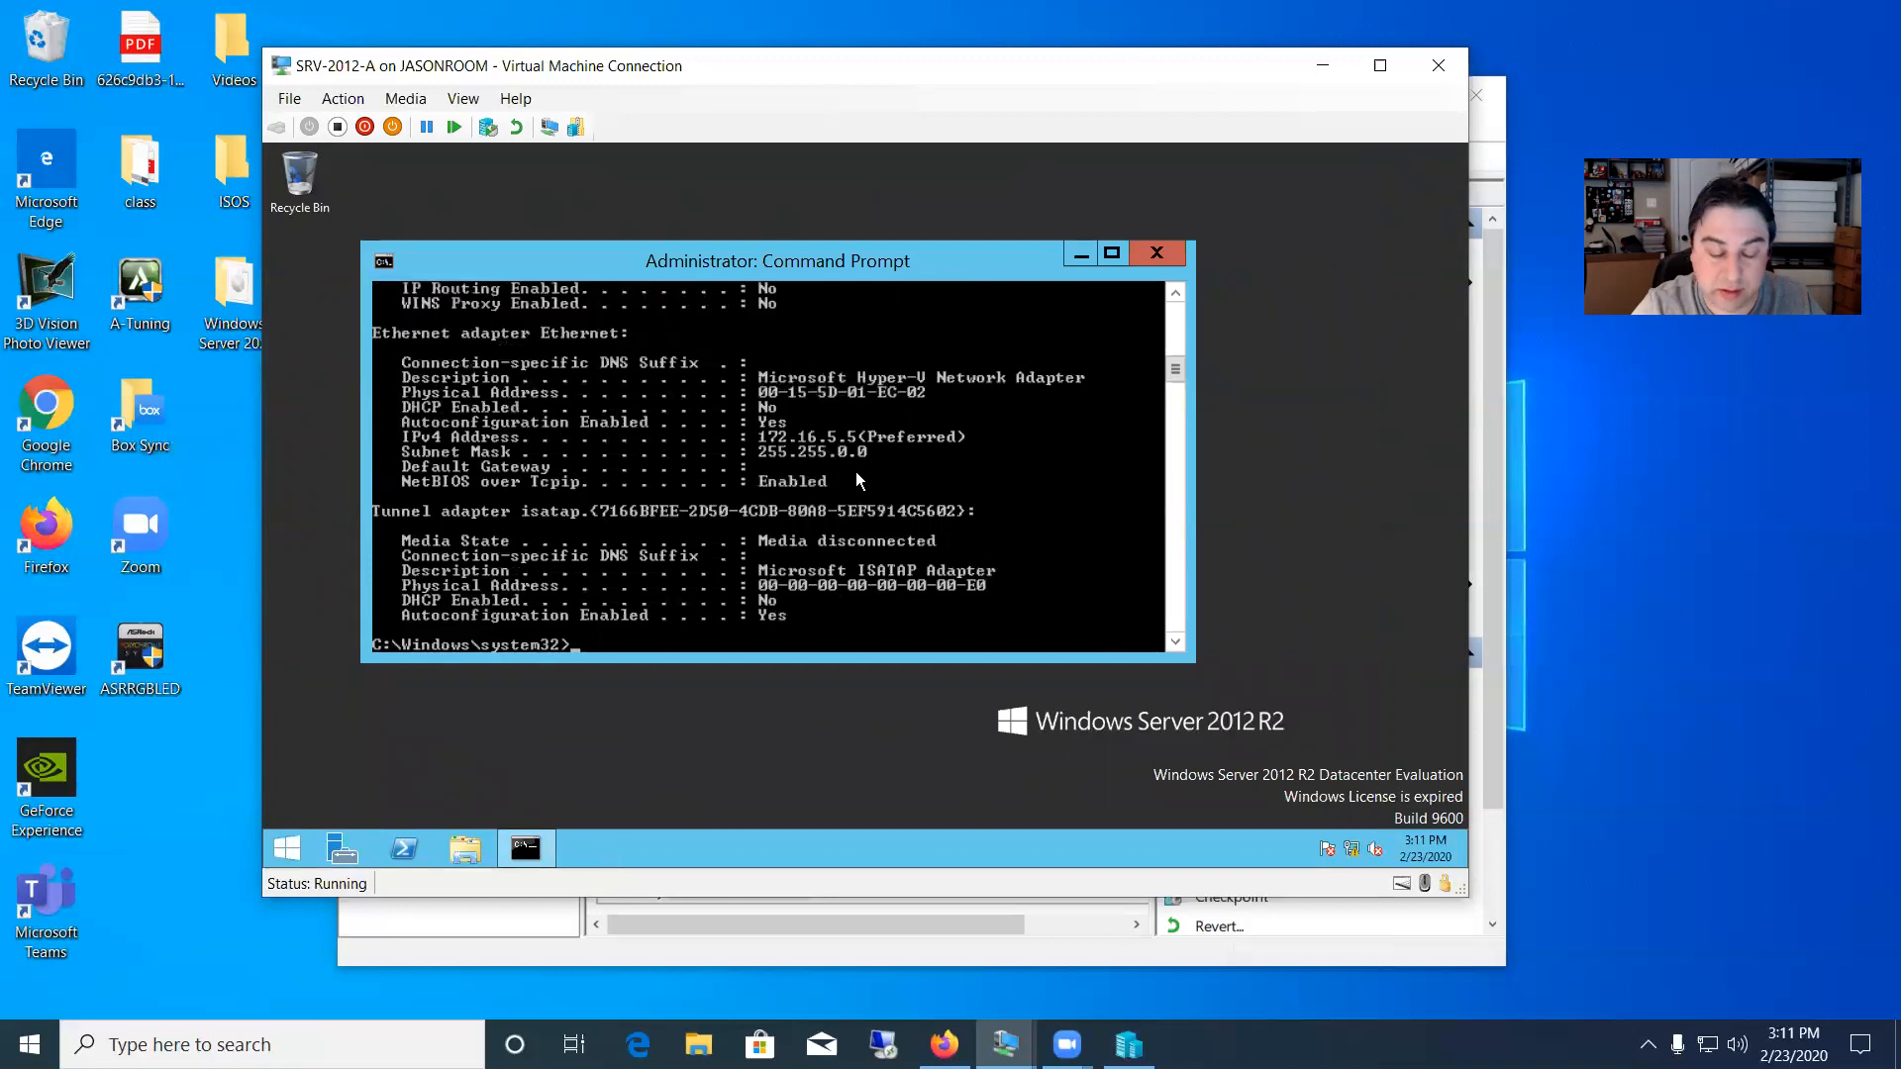